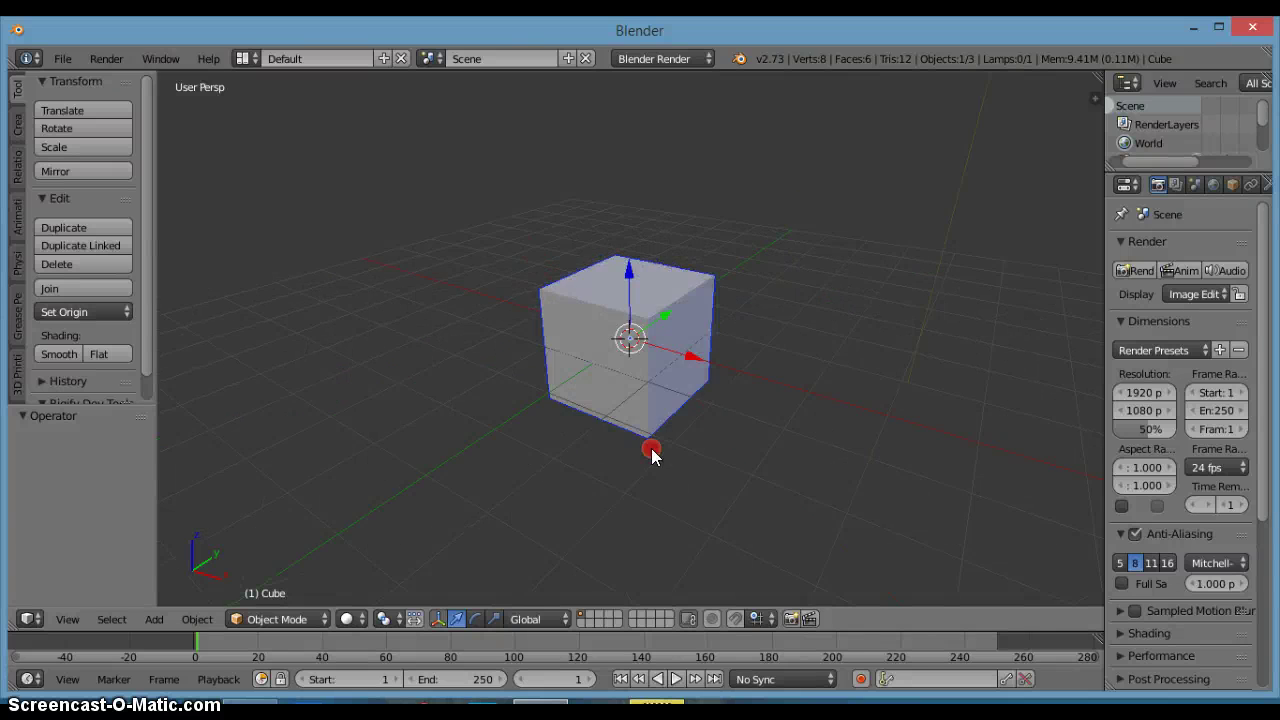
Step: Delete the default cube from the scene
{"action": "scroll", "coordinate": [678, 479], "scroll_direction": "down", "scroll_amount": 3}
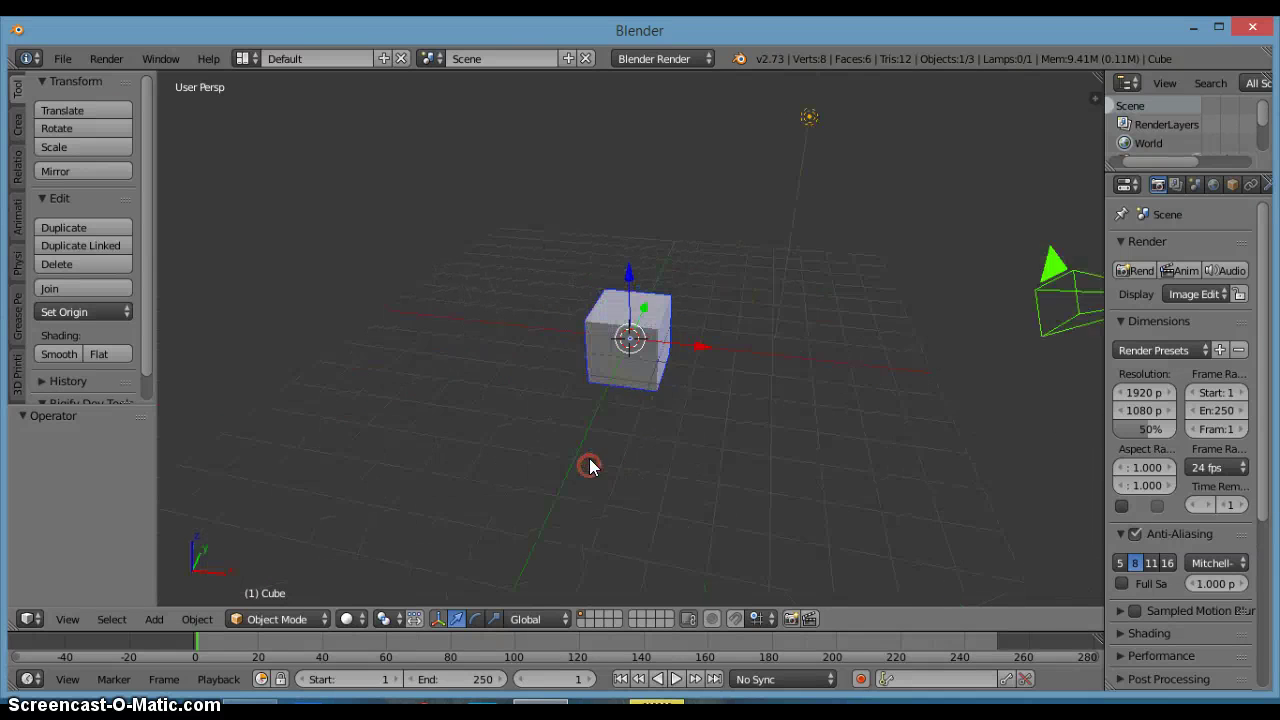
{"action": "scroll", "coordinate": [592, 464], "scroll_direction": "up", "scroll_amount": 4}
{"action": "scroll", "coordinate": [685, 448], "scroll_direction": "down", "scroll_amount": 2}
{"action": "scroll", "coordinate": [649, 436], "scroll_direction": "down", "scroll_amount": 2}
{"action": "scroll", "coordinate": [663, 397], "scroll_direction": "up", "scroll_amount": 3}
{"action": "mouse_move", "coordinate": [607, 340]}
{"action": "middle_mouse_down"}
{"action": "mouse_move", "coordinate": [637, 420]}
{"action": "mouse_move", "coordinate": [621, 416]}
{"action": "mouse_move", "coordinate": [757, 417]}
{"action": "middle_mouse_up"}
{"action": "key", "text": "x"}
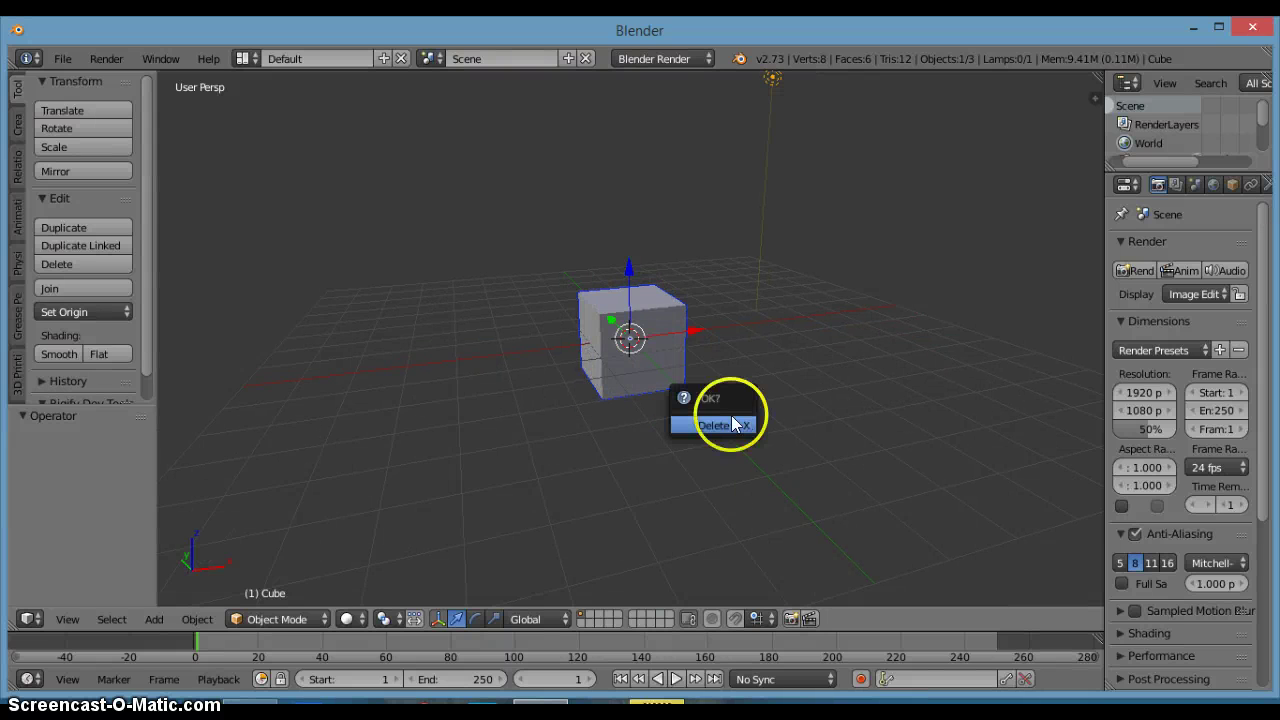
{"action": "left_click", "coordinate": [730, 424]}
Step: Select both the camera and the lamp and hide them
{"action": "scroll", "coordinate": [745, 371], "scroll_direction": "down", "scroll_amount": 4}
{"action": "middle_click_drag", "start_coordinate": [745, 371], "coordinate": [703, 432], "text": "shift"}
{"action": "right_click", "coordinate": [790, 331]}
{"action": "right_click", "coordinate": [654, 277], "text": "shift"}
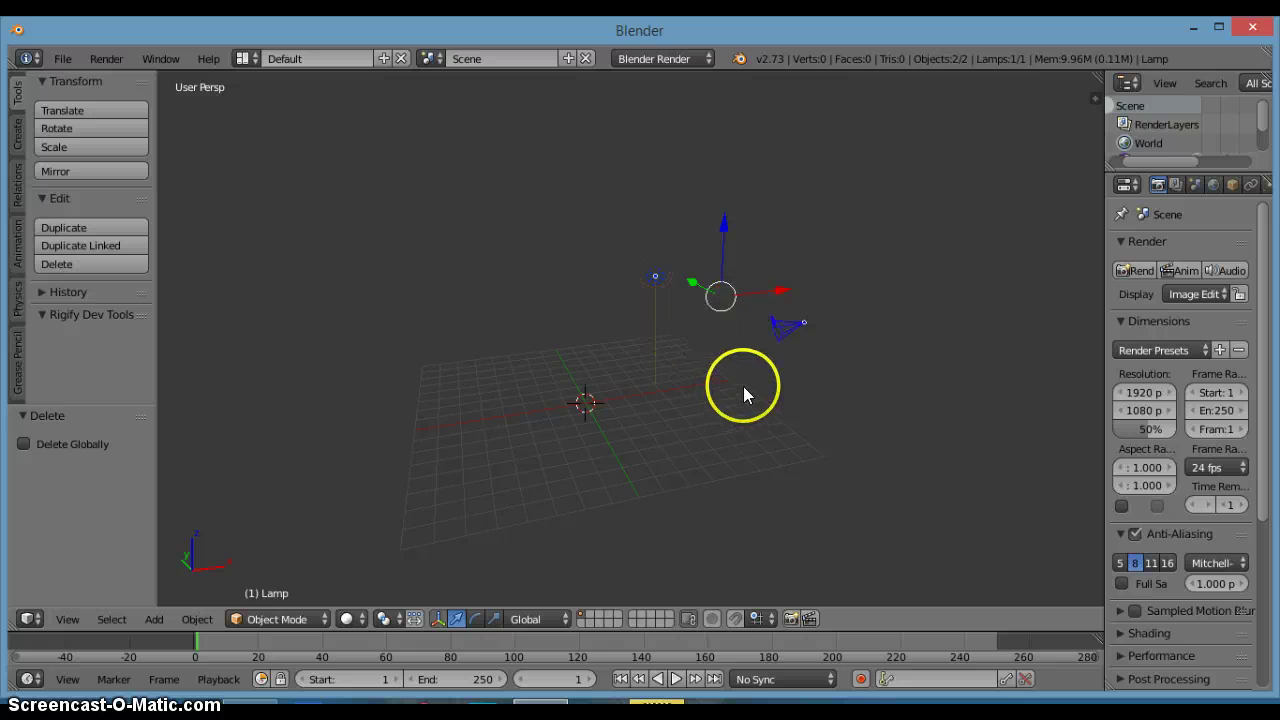
{"action": "key", "text": "h"}
Step: Add a mesh plane at the scene origin and view it from the right side
{"action": "scroll", "coordinate": [634, 369], "scroll_direction": "up", "scroll_amount": 4}
{"action": "middle_click_drag", "start_coordinate": [609, 411], "coordinate": [699, 321], "text": "shift"}
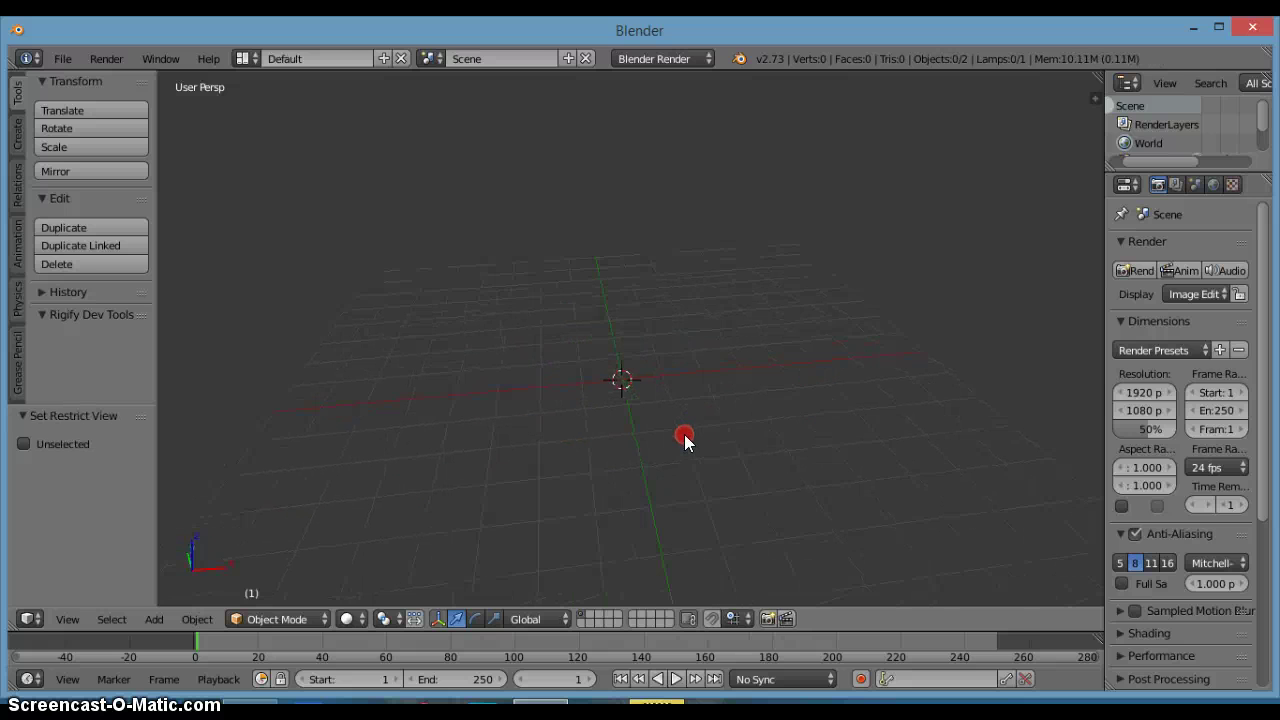
{"action": "key", "text": "shift+a"}
{"action": "mouse_move", "coordinate": [690, 203]}
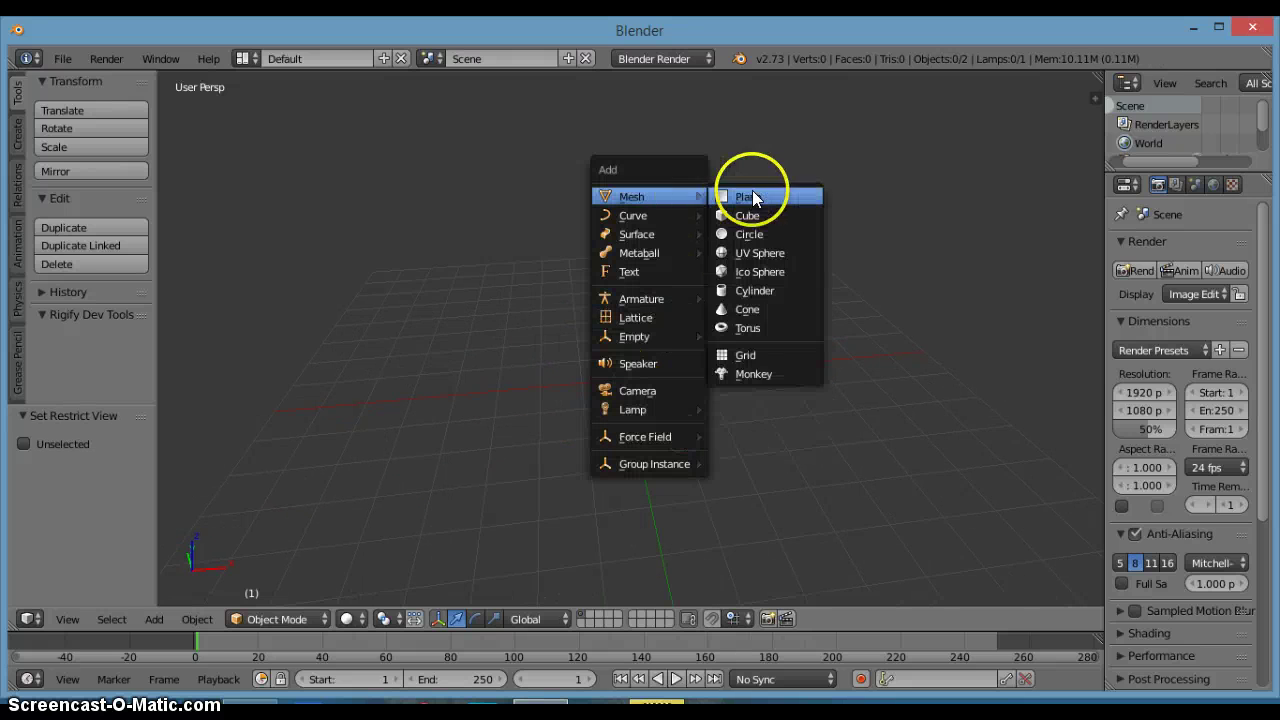
{"action": "left_click", "coordinate": [773, 198]}
{"action": "middle_click_drag", "start_coordinate": [669, 363], "coordinate": [503, 323]}
{"action": "key", "text": "KP_3"}
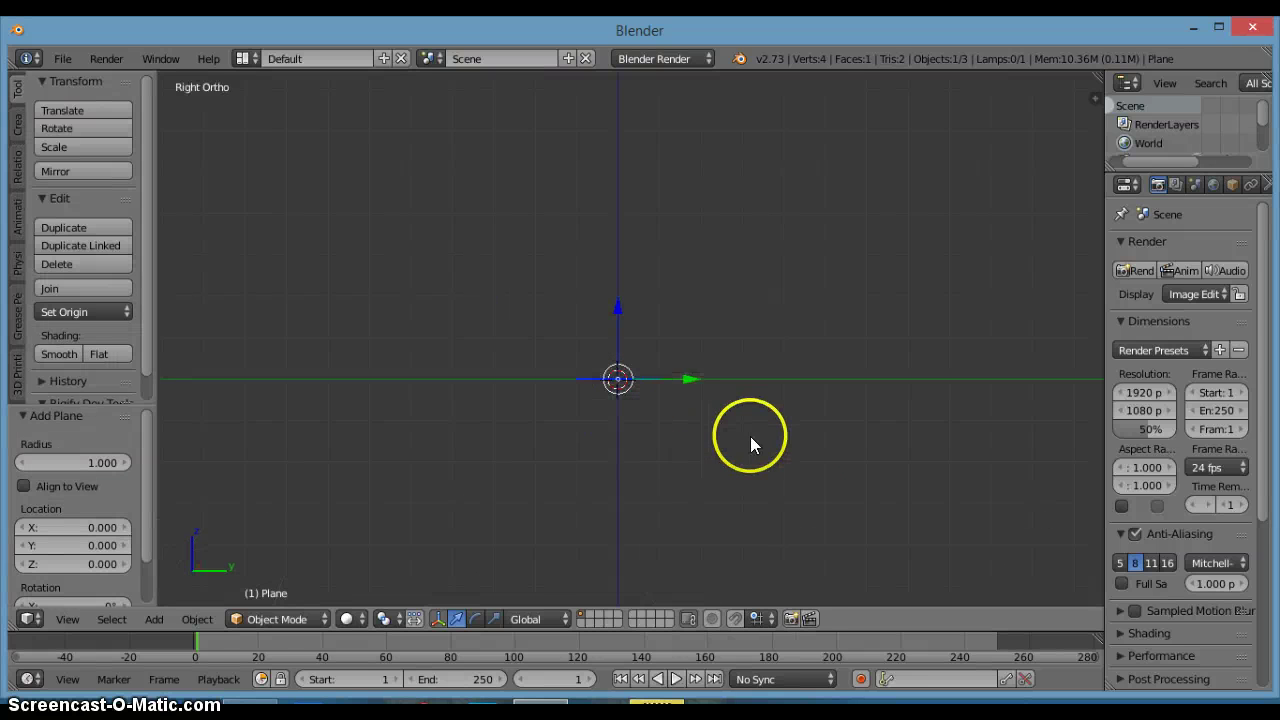
{"action": "key", "text": "r"}
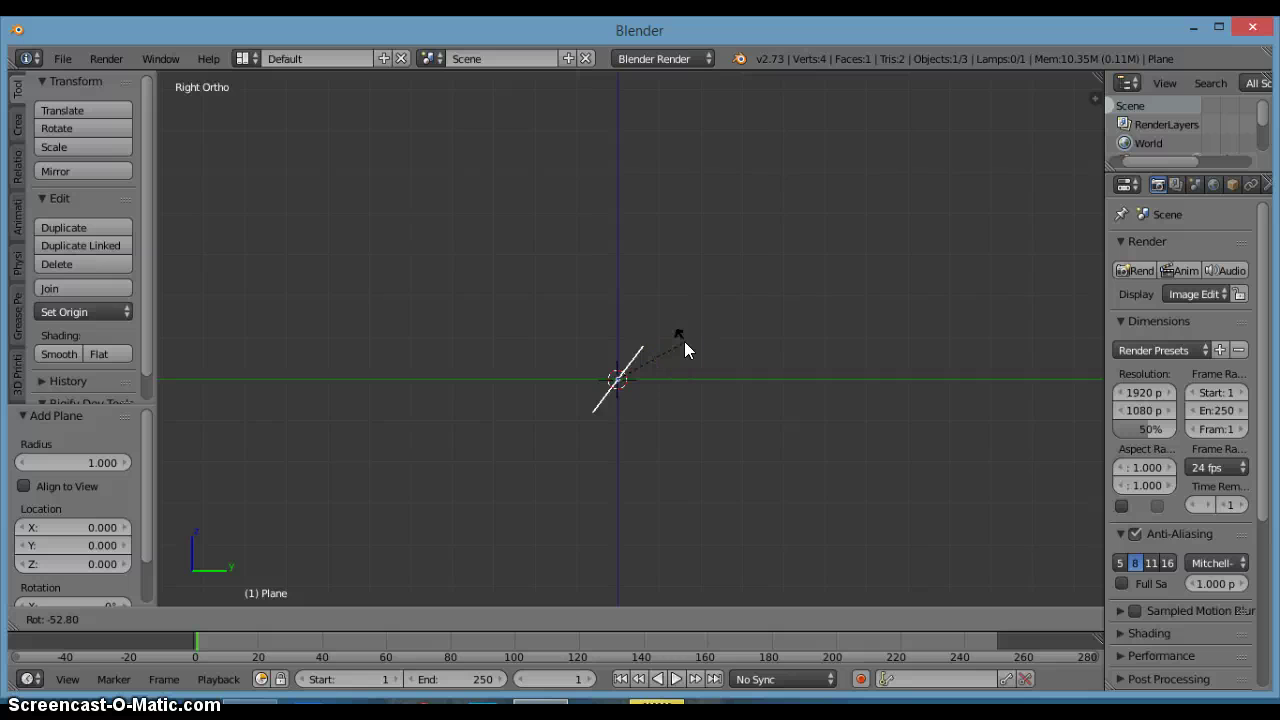
{"action": "type", "text": "9"}
{"action": "right_click", "coordinate": [684, 340]}
Step: Rotate the plane by -90 degrees in the right view so it stands upright
{"action": "key", "text": "r"}
{"action": "type", "text": "-90"}
{"action": "key", "text": "Return"}
Step: Raise the plane about 2.14 units along Z and stretch it along X to roughly twice its width
{"action": "middle_click_drag", "start_coordinate": [681, 335], "coordinate": [765, 396]}
{"action": "left_click_drag", "start_coordinate": [622, 312], "coordinate": [620, 200]}
{"action": "key", "text": "s"}
{"action": "key", "text": "x"}
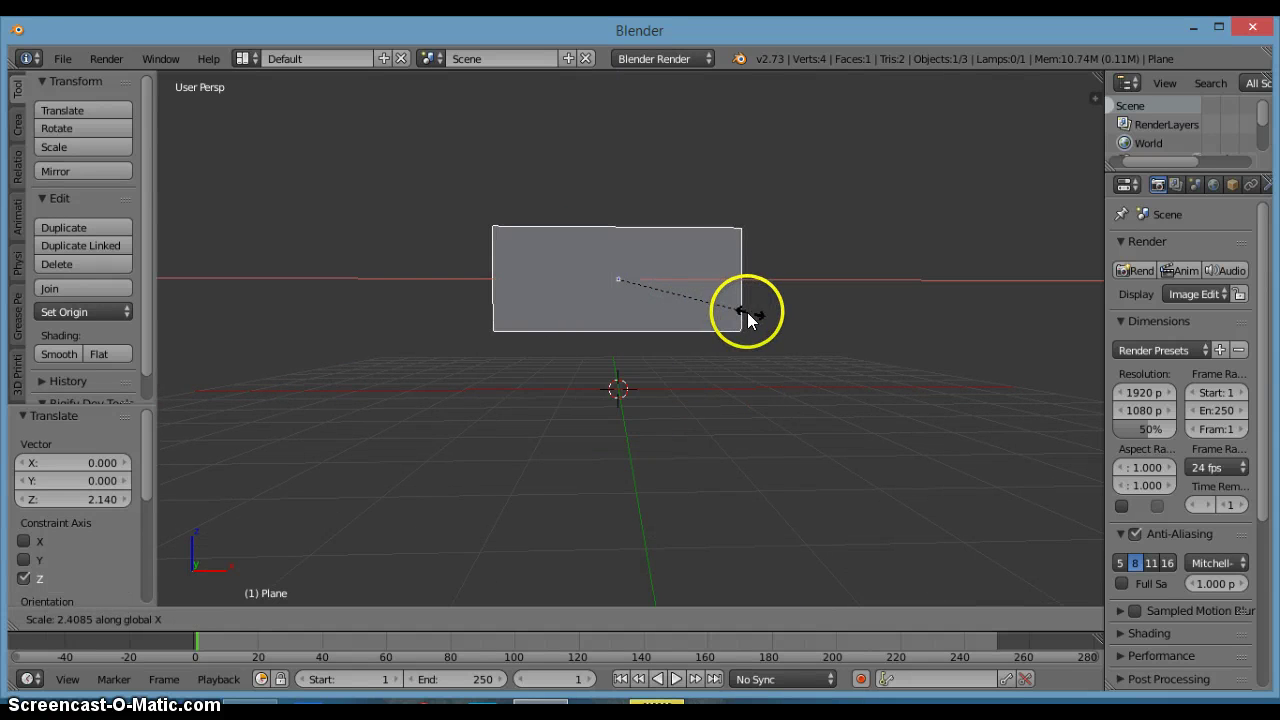
{"action": "left_click", "coordinate": [730, 312]}
Step: In Edit Mode, add 29 evenly spaced vertical loop cuts across the plane
{"action": "mouse_move", "coordinate": [608, 355]}
{"action": "middle_mouse_down"}
{"action": "mouse_move", "coordinate": [589, 369]}
{"action": "mouse_move", "coordinate": [652, 343]}
{"action": "middle_mouse_up"}
{"action": "key", "text": "Tab"}
{"action": "left_click", "coordinate": [737, 343]}
{"action": "key", "text": "a"}
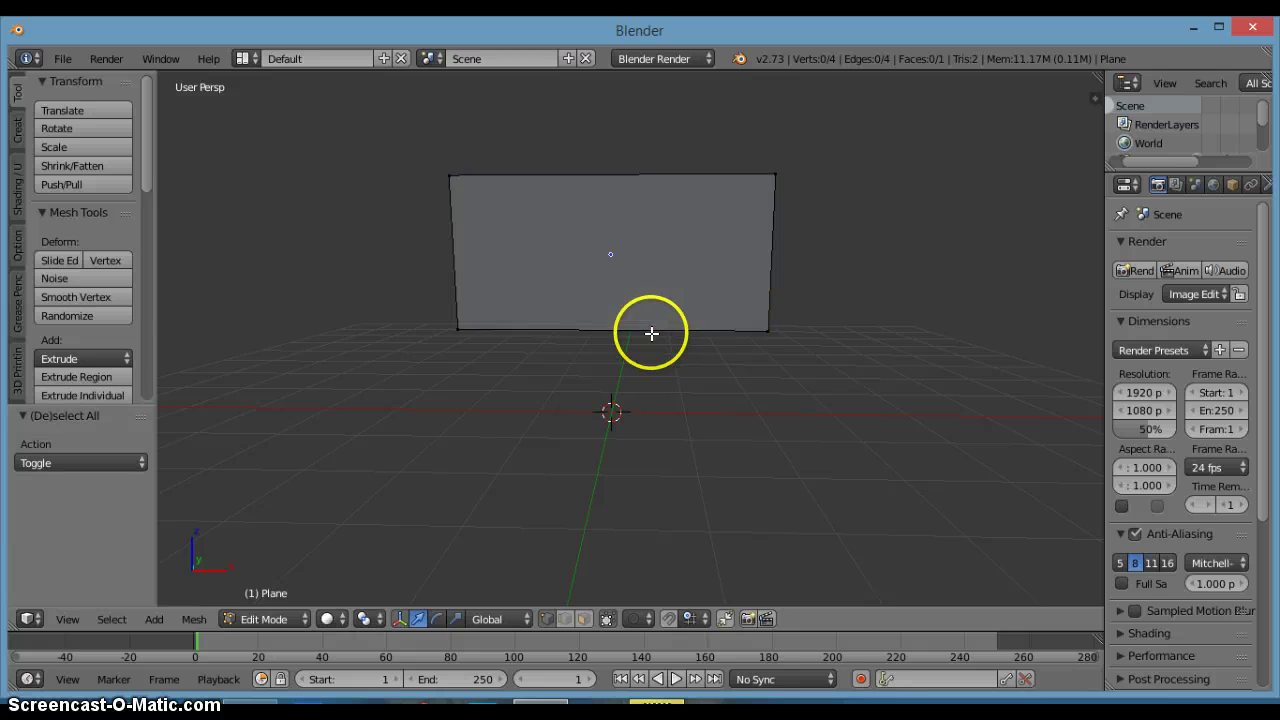
{"action": "key", "text": "ctrl+r"}
{"action": "scroll", "coordinate": [640, 333], "scroll_direction": "up", "scroll_amount": 1}
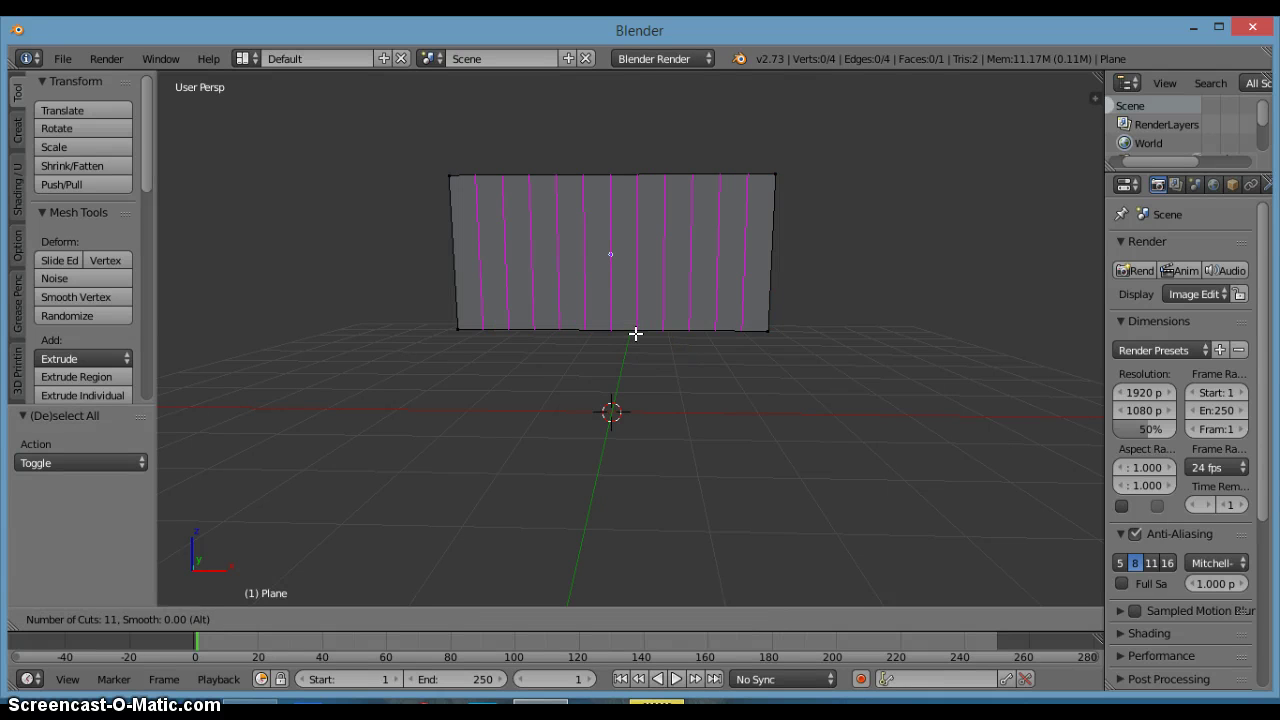
{"action": "left_click", "coordinate": [636, 333]}
{"action": "right_click", "coordinate": [636, 334]}
Step: Add 17 evenly spaced horizontal loop cuts to the plane and deselect the mesh
{"action": "key", "text": "ctrl+r"}
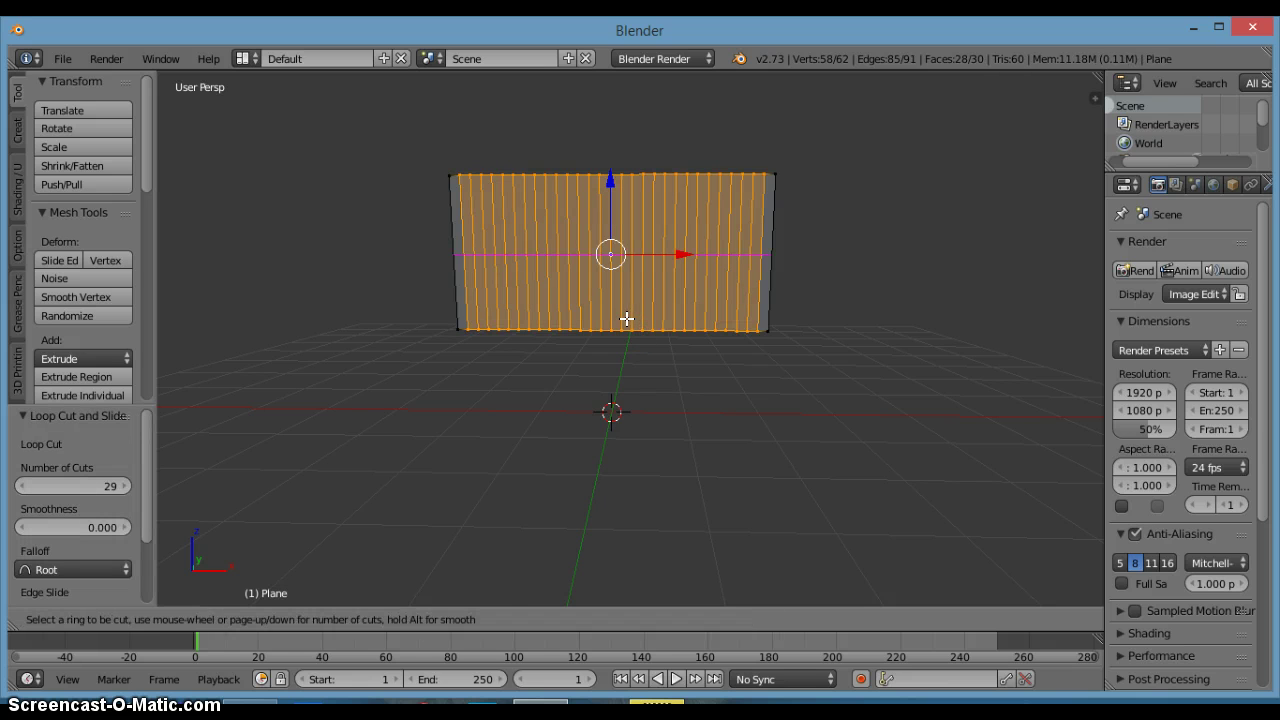
{"action": "scroll", "coordinate": [622, 300], "scroll_direction": "up", "scroll_amount": 7}
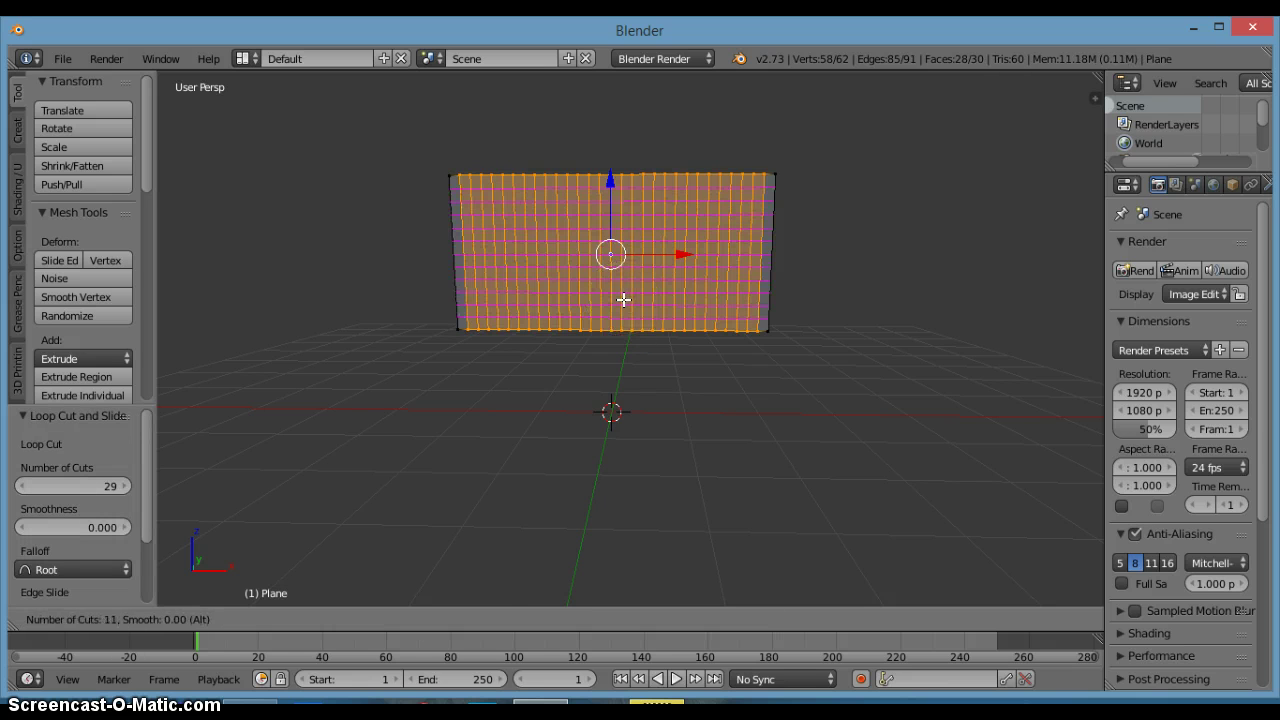
{"action": "left_click", "coordinate": [624, 300]}
{"action": "right_click", "coordinate": [624, 300]}
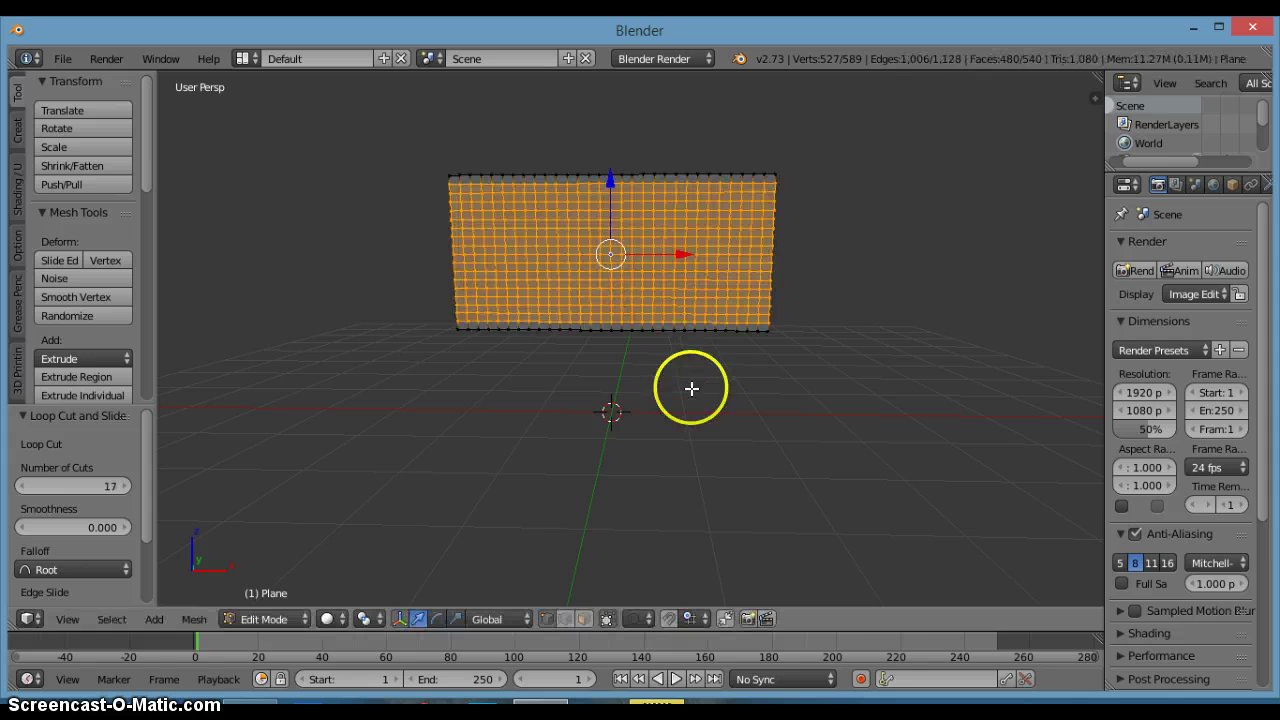
{"action": "key", "text": "a"}
Step: Examine the subdivided plane's grid up close and from different angles
{"action": "middle_click_drag", "start_coordinate": [690, 388], "coordinate": [693, 362]}
{"action": "scroll", "coordinate": [706, 297], "scroll_direction": "up", "scroll_amount": 7}
{"action": "scroll", "coordinate": [693, 362], "scroll_direction": "down", "scroll_amount": 5}
{"action": "middle_click_drag", "start_coordinate": [591, 229], "coordinate": [626, 286]}
{"action": "scroll", "coordinate": [622, 252], "scroll_direction": "down", "scroll_amount": 1}
{"action": "scroll", "coordinate": [631, 320], "scroll_direction": "up", "scroll_amount": 4}
{"action": "scroll", "coordinate": [614, 336], "scroll_direction": "down", "scroll_amount": 2}
{"action": "middle_click_drag", "start_coordinate": [600, 371], "coordinate": [729, 354]}
{"action": "key", "text": "a"}
{"action": "scroll", "coordinate": [729, 354], "scroll_direction": "up", "scroll_amount": 1}
{"action": "scroll", "coordinate": [729, 354], "scroll_direction": "down", "scroll_amount": 1}
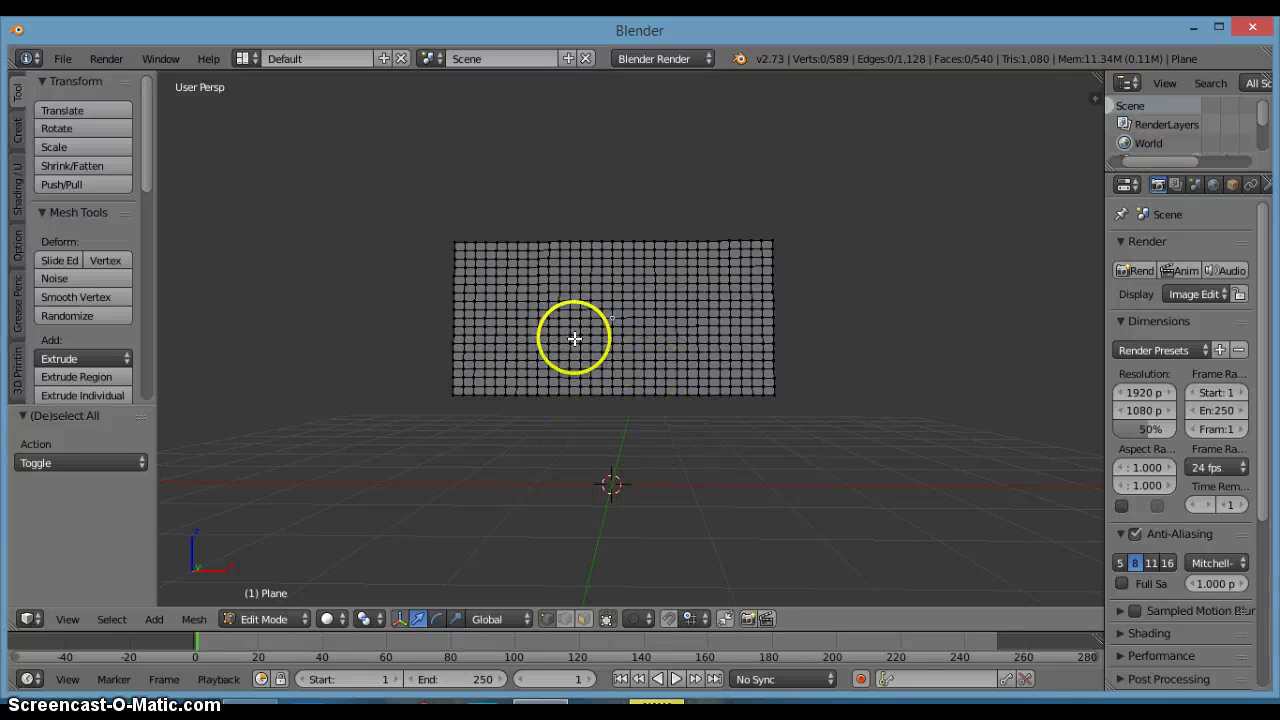
{"action": "middle_click_drag", "start_coordinate": [574, 334], "coordinate": [603, 349]}
Step: Widen the properties area and return the plane to Object Mode
{"action": "left_click_drag", "start_coordinate": [1106, 216], "coordinate": [951, 274]}
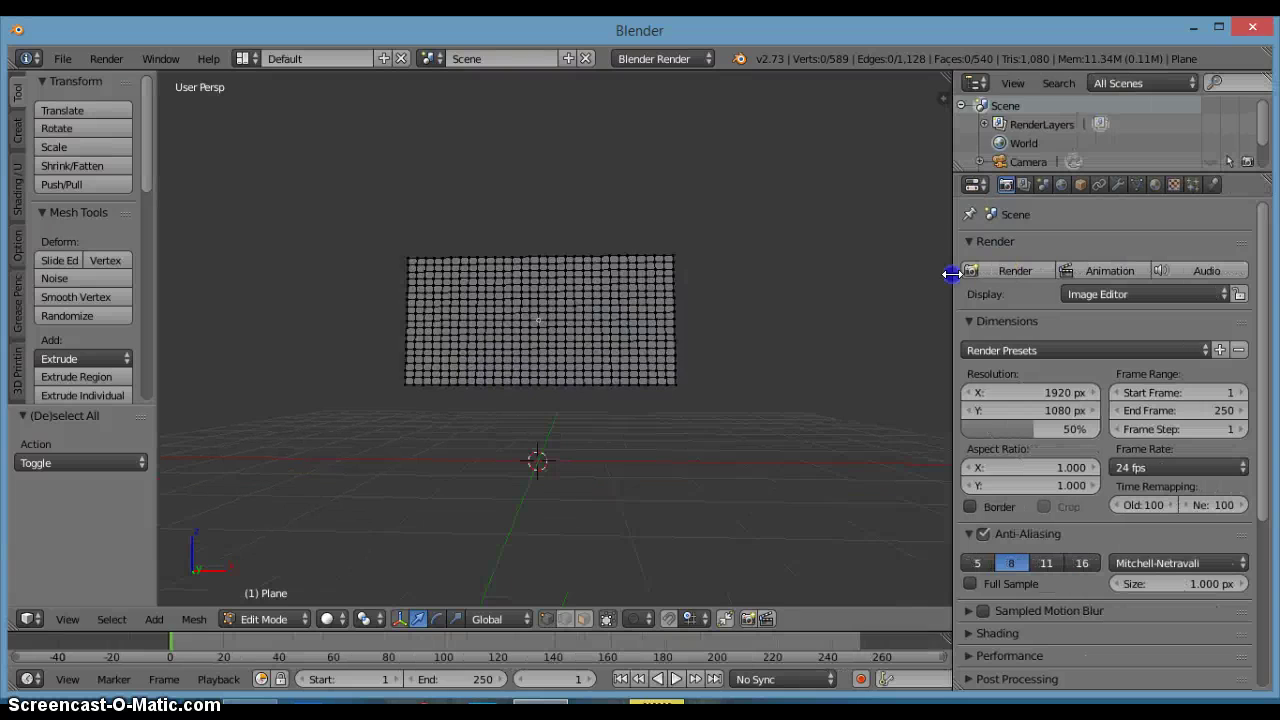
{"action": "key", "text": "Tab"}
{"action": "left_click", "coordinate": [611, 346]}
{"action": "middle_click_drag", "start_coordinate": [652, 331], "coordinate": [670, 372]}
Step: Enable Cloth physics on the plane with the Cotton preset
{"action": "left_click", "coordinate": [1190, 185]}
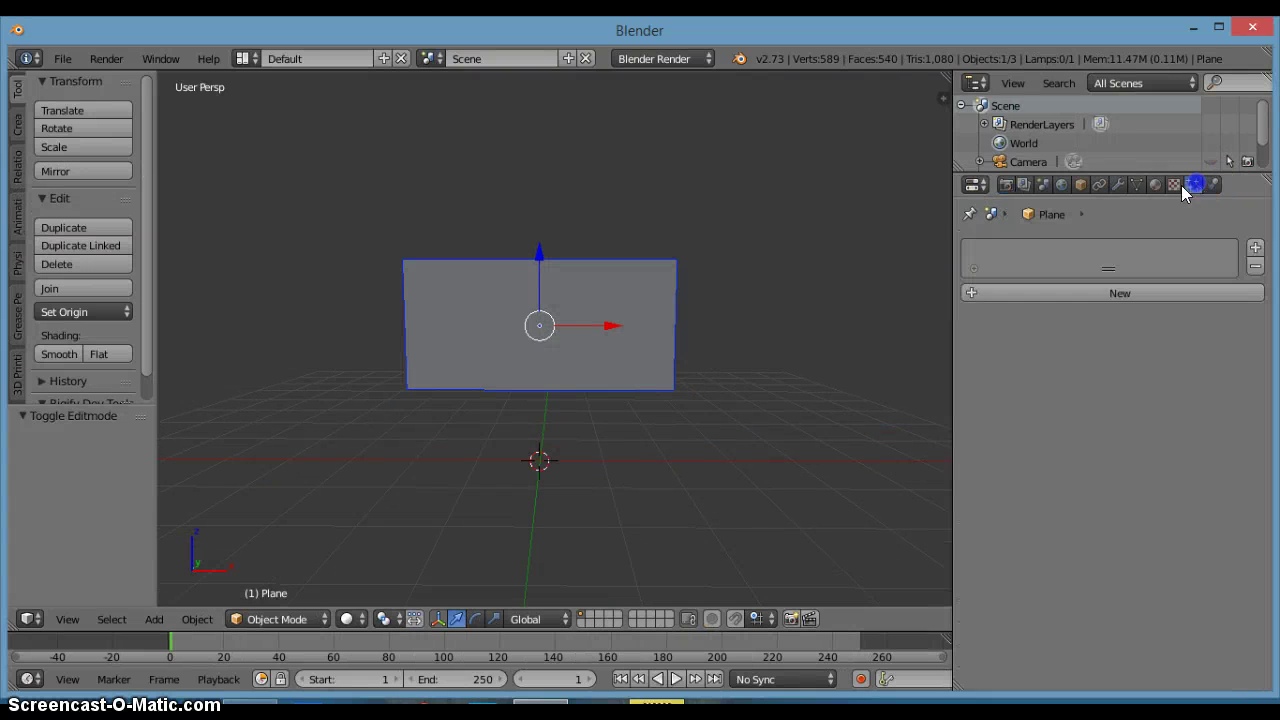
{"action": "left_click", "coordinate": [1172, 185]}
{"action": "left_click", "coordinate": [1139, 185]}
{"action": "left_click", "coordinate": [1156, 188]}
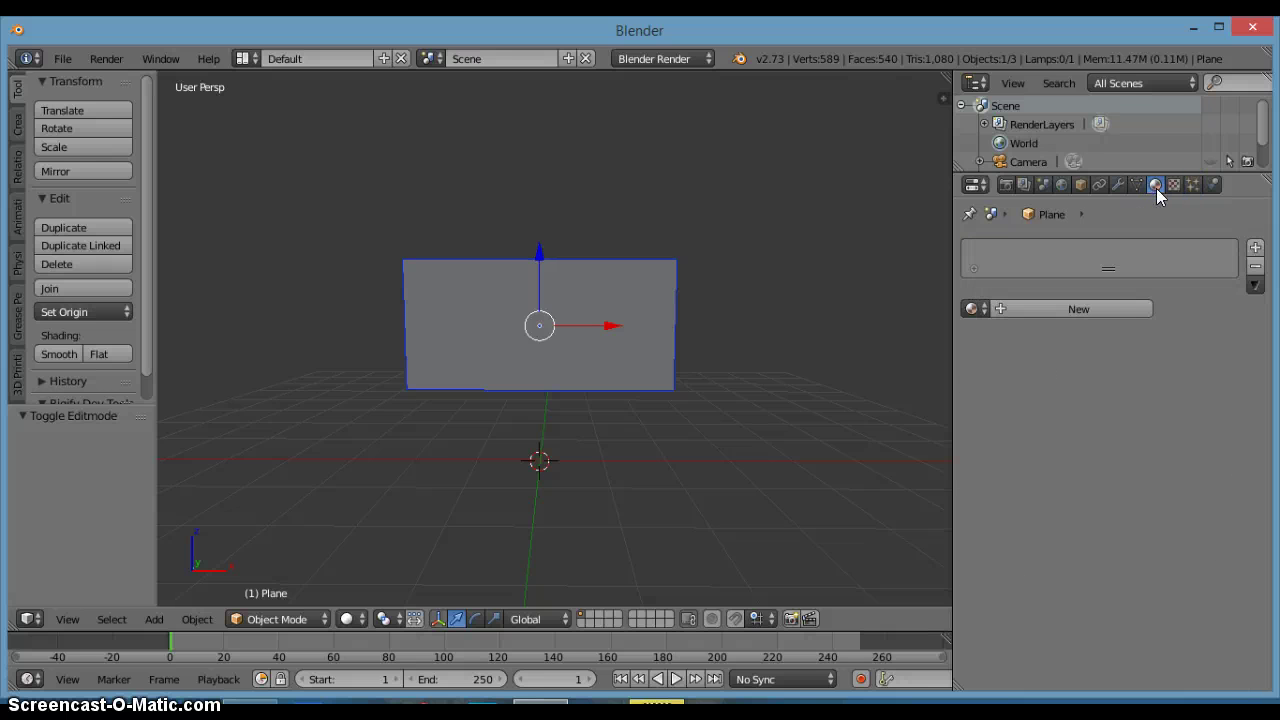
{"action": "left_click", "coordinate": [1217, 186]}
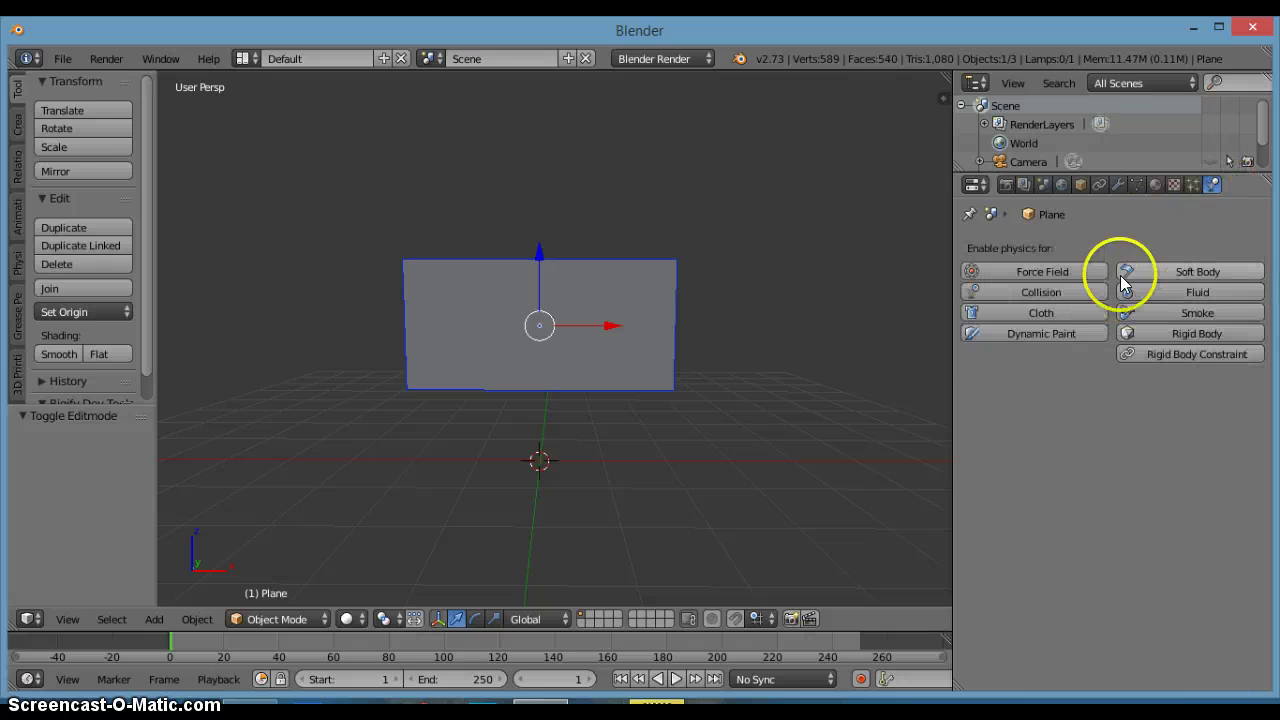
{"action": "left_click", "coordinate": [1070, 318]}
{"action": "left_click", "coordinate": [1020, 431]}
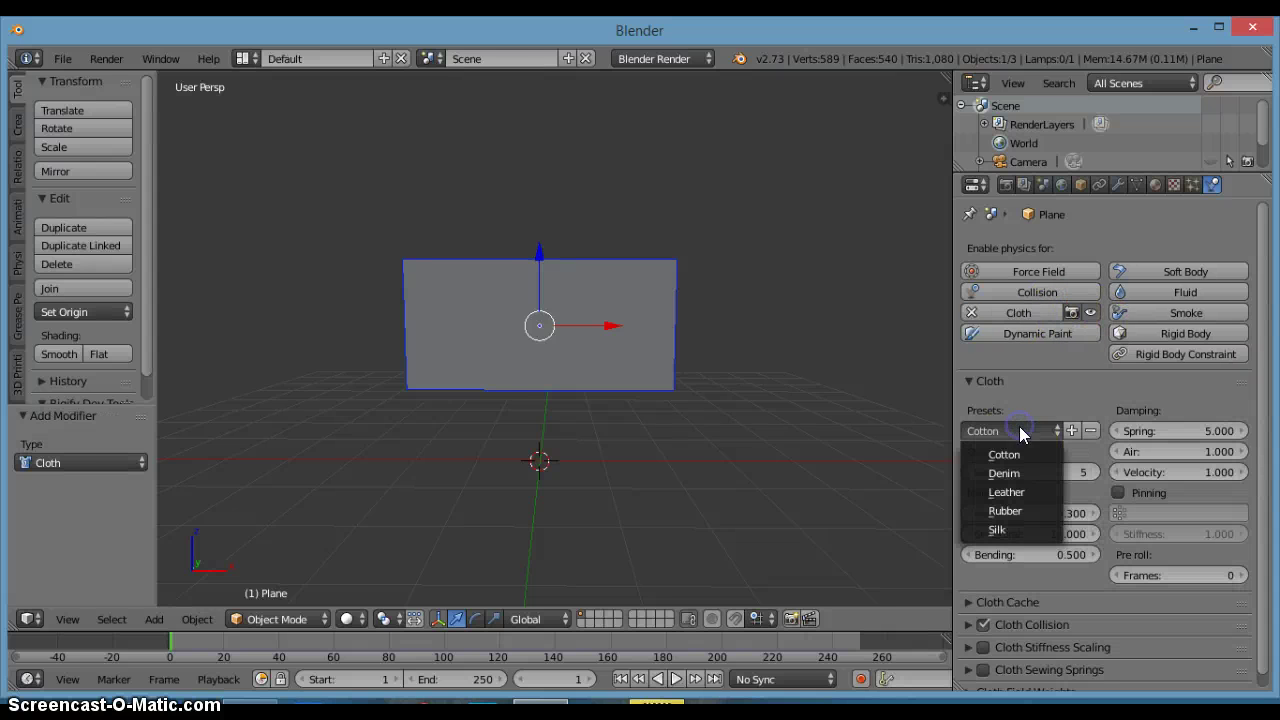
{"action": "left_click", "coordinate": [1026, 452]}
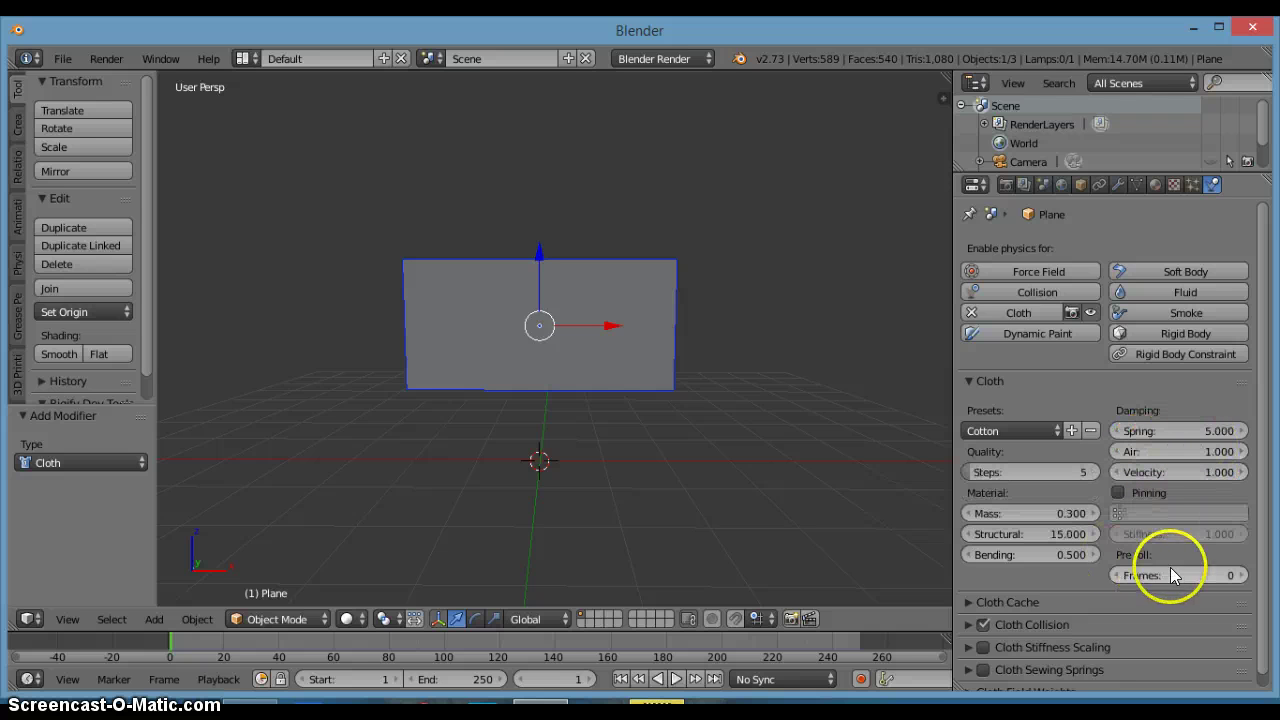
Step: Enable Self Collision in the plane's Cloth Collision settings
{"action": "left_click", "coordinate": [1038, 625]}
{"action": "scroll", "coordinate": [1058, 601], "scroll_direction": "down", "scroll_amount": 3}
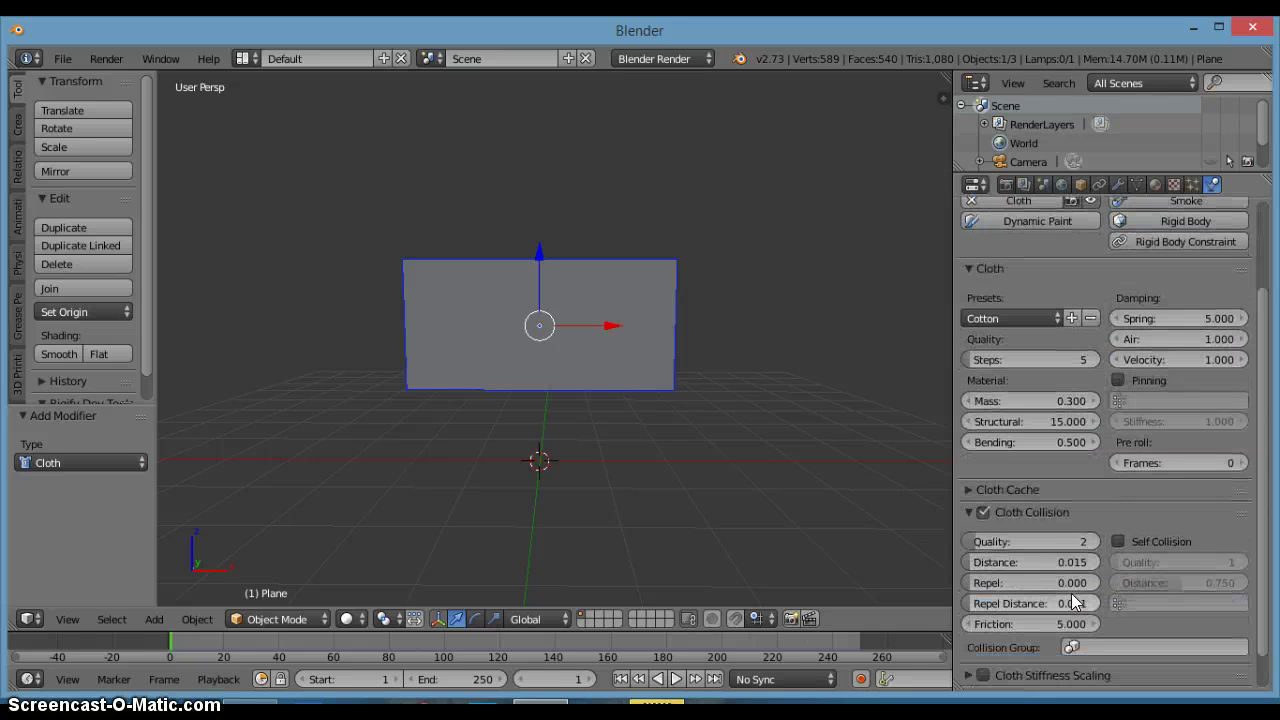
{"action": "left_click", "coordinate": [1119, 541]}
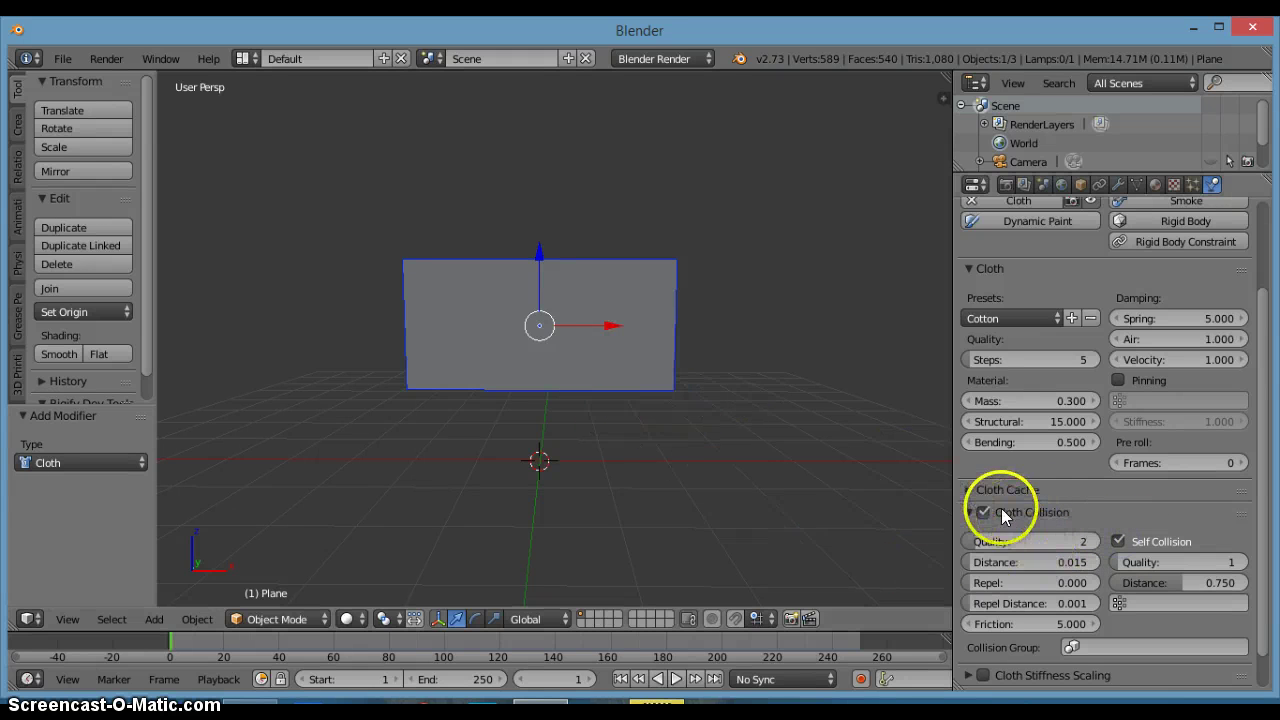
{"action": "left_click", "coordinate": [967, 510]}
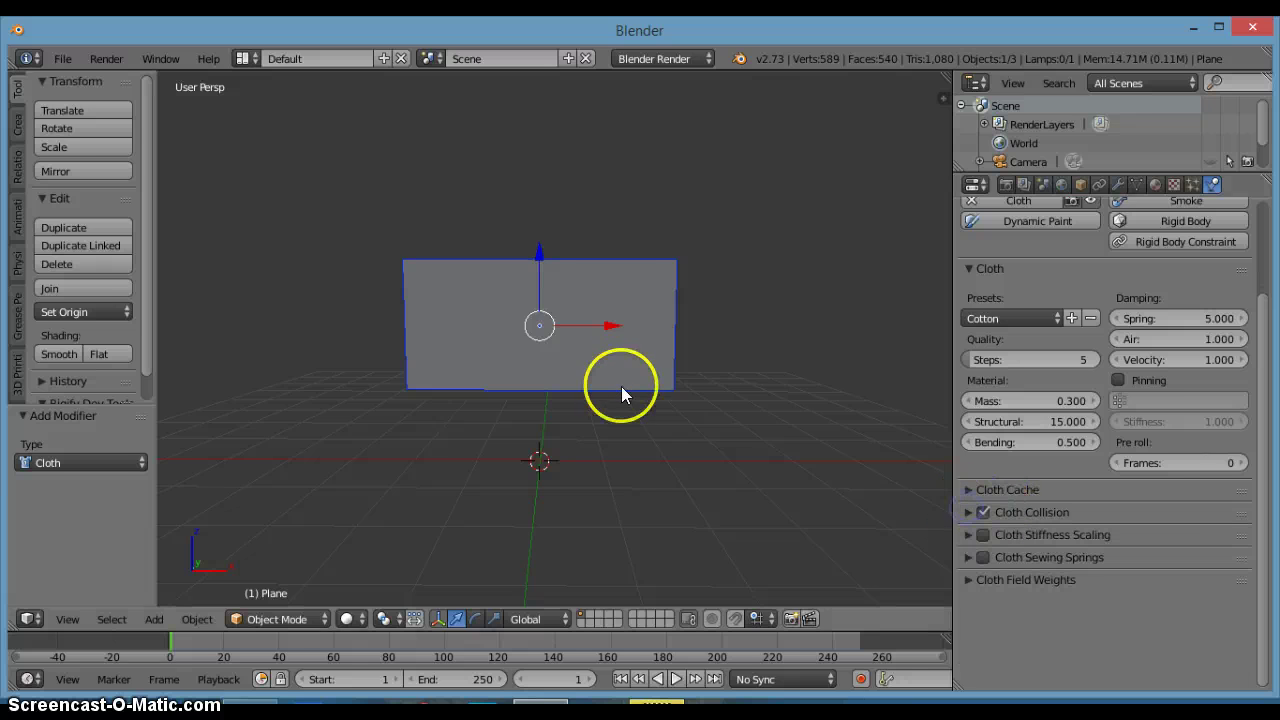
{"action": "scroll", "coordinate": [615, 384], "scroll_direction": "up", "scroll_amount": 1}
{"action": "scroll", "coordinate": [620, 385], "scroll_direction": "up", "scroll_amount": 2}
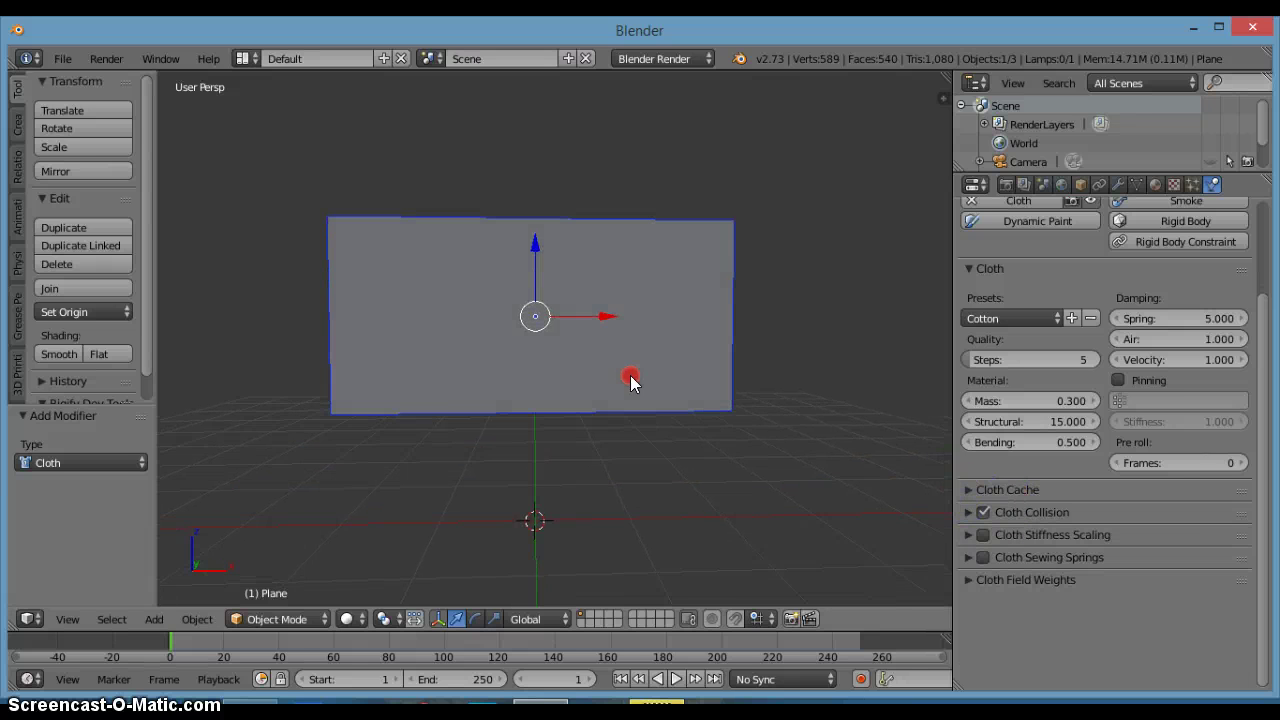
{"action": "scroll", "coordinate": [632, 380], "scroll_direction": "down", "scroll_amount": 4}
{"action": "scroll", "coordinate": [1120, 350], "scroll_direction": "up", "scroll_amount": 3}
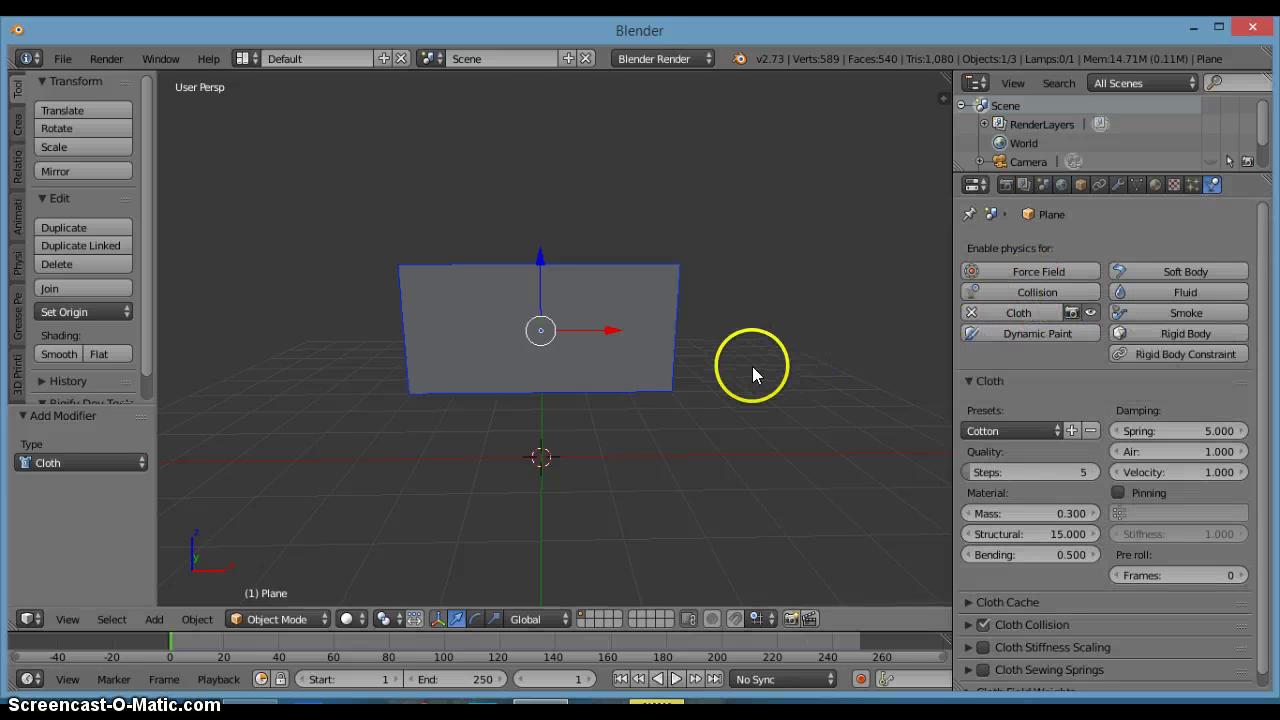
{"action": "scroll", "coordinate": [610, 407], "scroll_direction": "up", "scroll_amount": 4}
{"action": "middle_click_drag", "start_coordinate": [610, 407], "coordinate": [639, 389]}
{"action": "scroll", "coordinate": [643, 389], "scroll_direction": "down", "scroll_amount": 4}
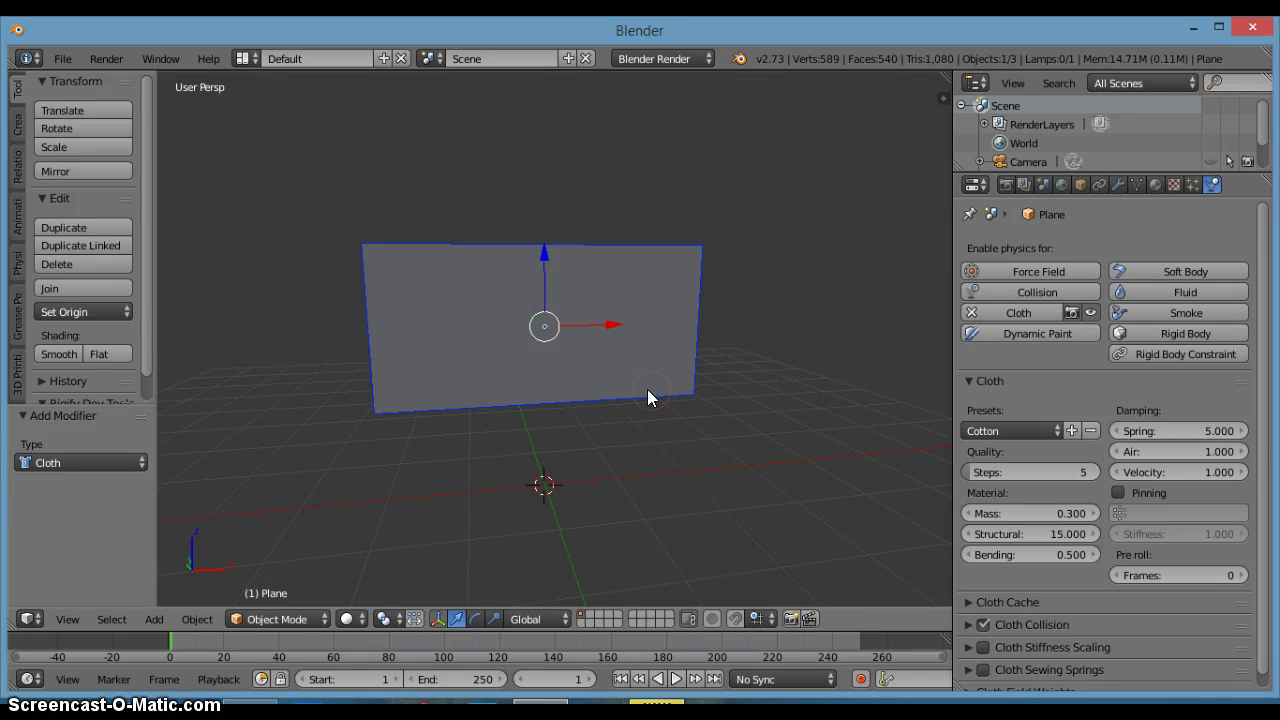
{"action": "key", "text": "Tab"}
{"action": "left_click", "coordinate": [556, 383]}
{"action": "key", "text": "Tab"}
{"action": "left_click", "coordinate": [760, 395]}
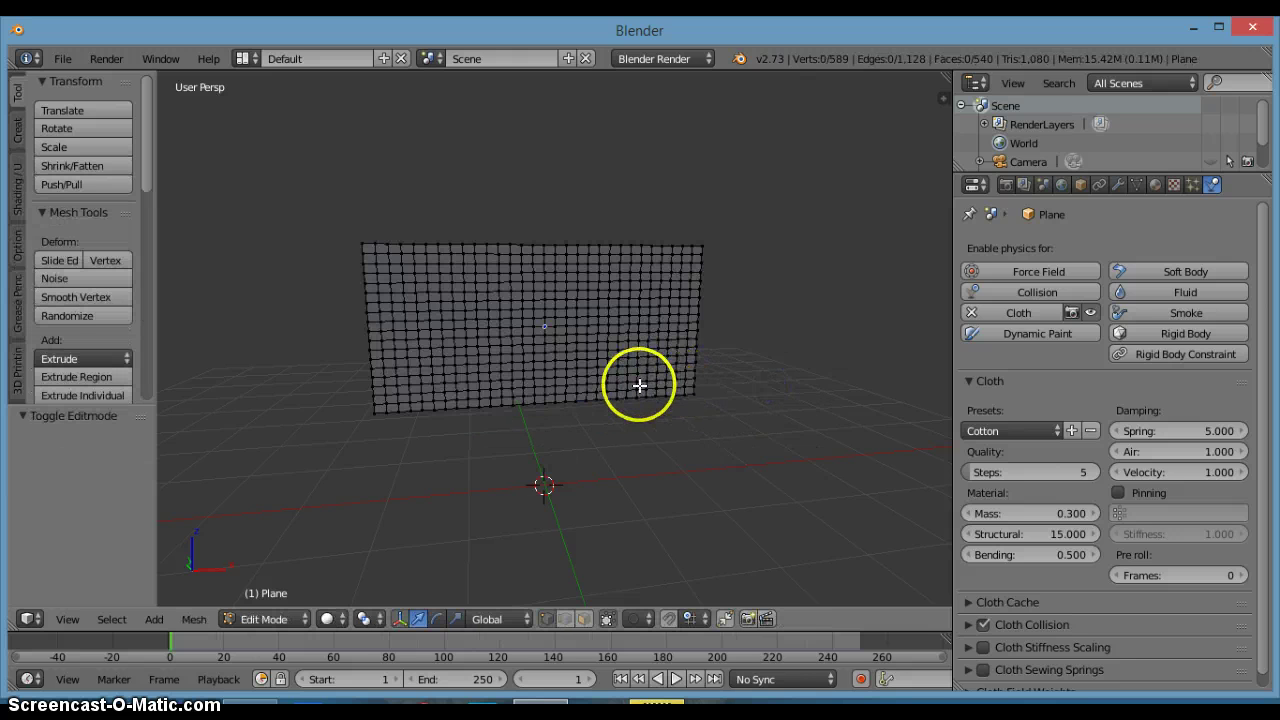
{"action": "key", "text": "Tab"}
{"action": "left_click", "coordinate": [486, 383]}
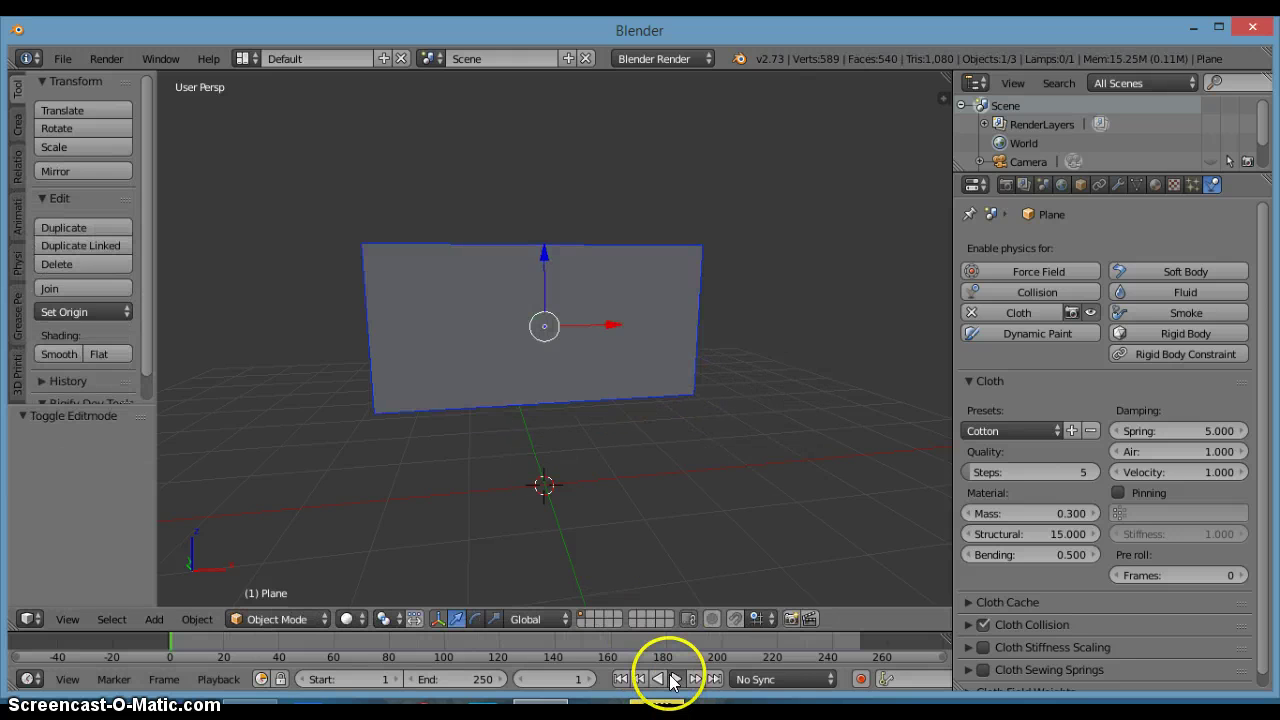
Step: Play the cloth simulation, replay it from the first frame, and stop playback
{"action": "left_click", "coordinate": [673, 680]}
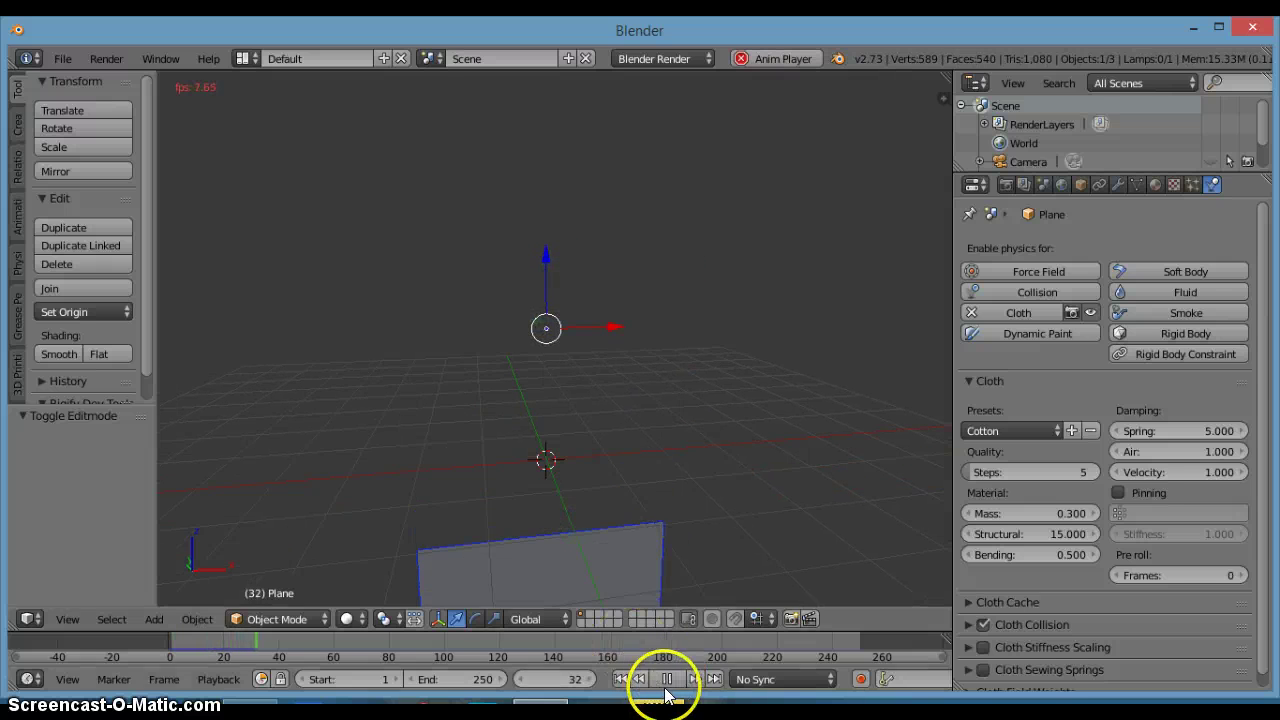
{"action": "left_click", "coordinate": [621, 679]}
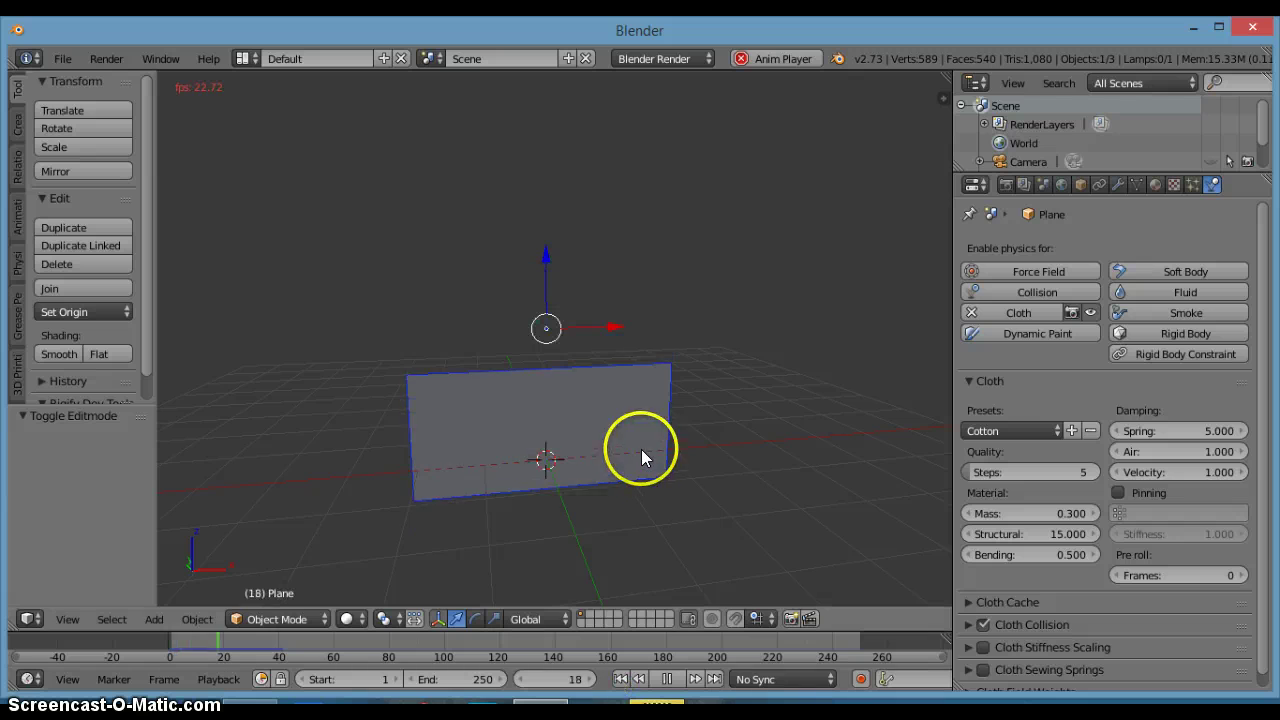
{"action": "key", "text": "Escape"}
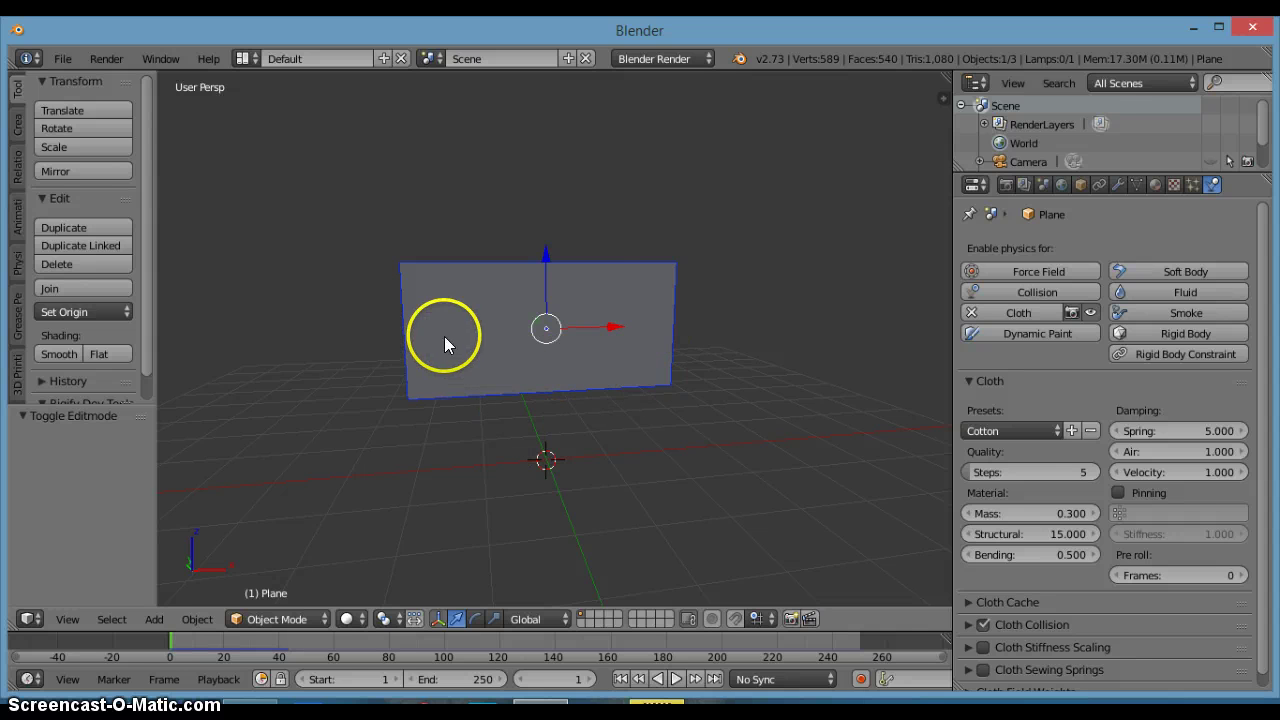
Step: In Edit Mode, box-select the column of vertices along the plane's left edge in the front view
{"action": "key", "text": "Tab"}
{"action": "left_click", "coordinate": [571, 340]}
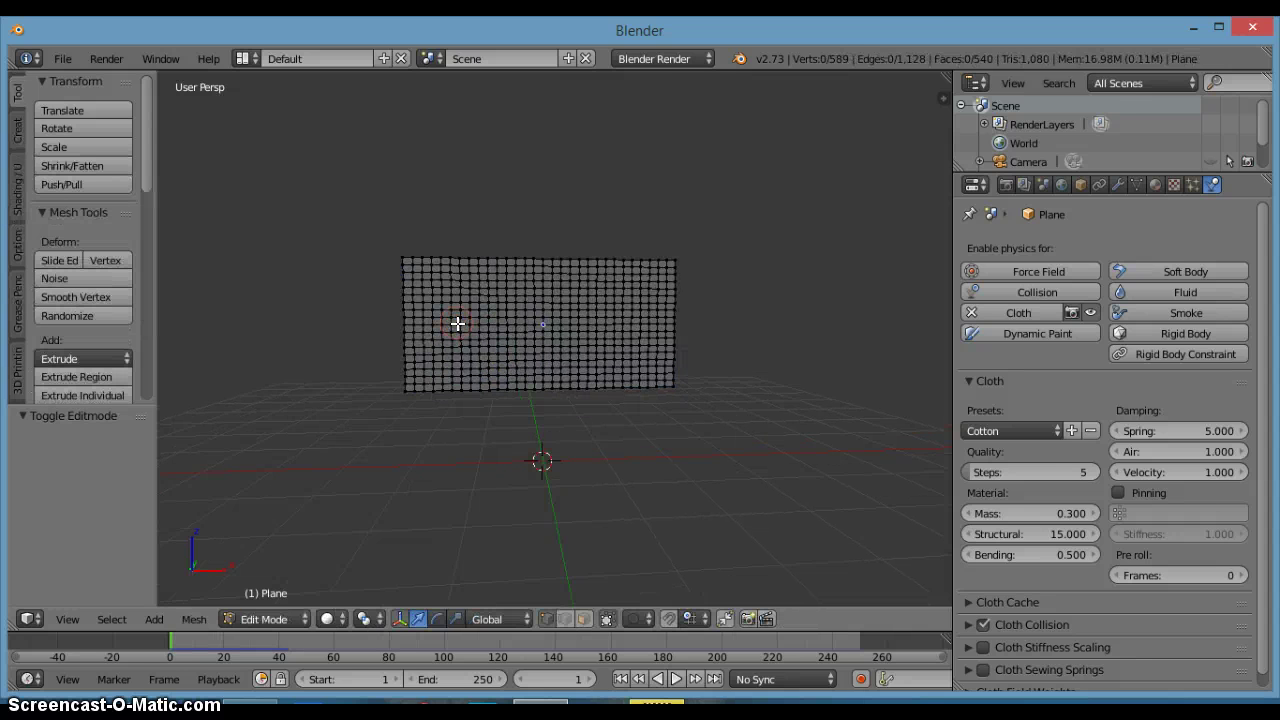
{"action": "key", "text": "KP_1"}
{"action": "scroll", "coordinate": [458, 323], "scroll_direction": "up", "scroll_amount": 2}
{"action": "middle_click_drag", "start_coordinate": [458, 323], "coordinate": [606, 330], "text": "shift"}
{"action": "scroll", "coordinate": [606, 330], "scroll_direction": "up", "scroll_amount": 2}
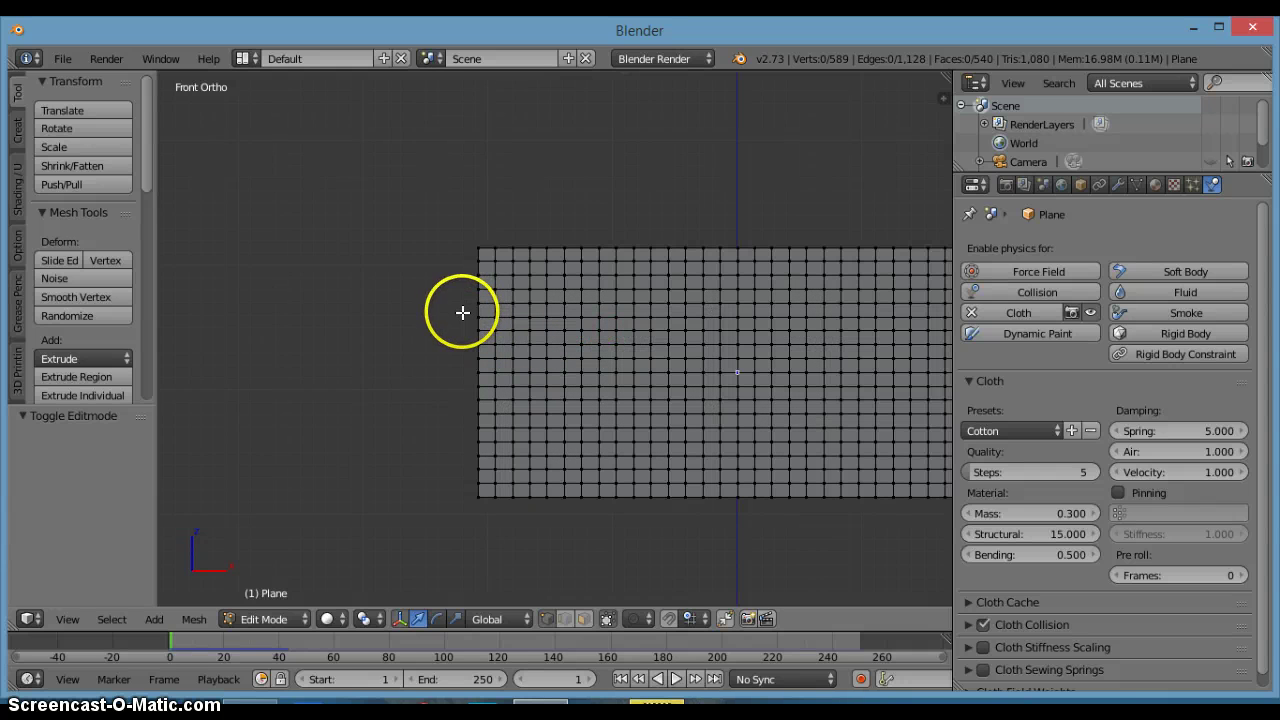
{"action": "key", "text": "b"}
{"action": "left_click_drag", "start_coordinate": [448, 220], "coordinate": [486, 543]}
{"action": "scroll", "coordinate": [542, 390], "scroll_direction": "down", "scroll_amount": 2}
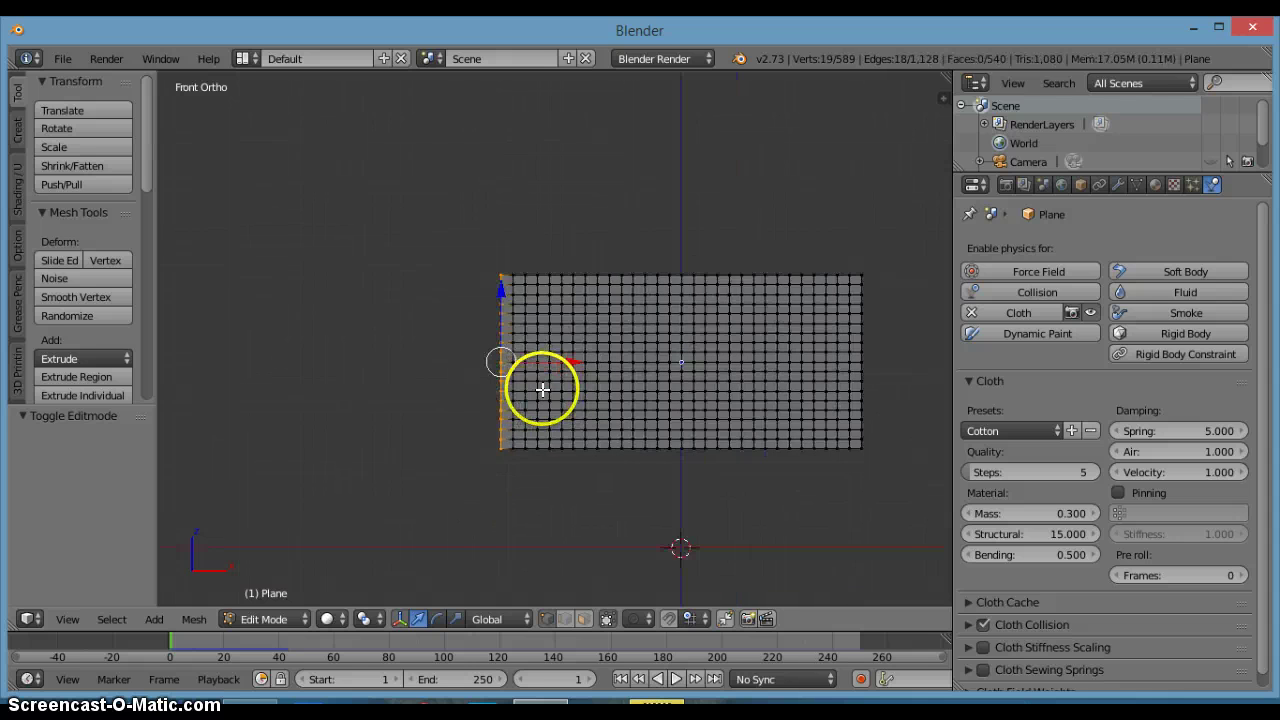
{"action": "middle_click_drag", "start_coordinate": [542, 390], "coordinate": [529, 366]}
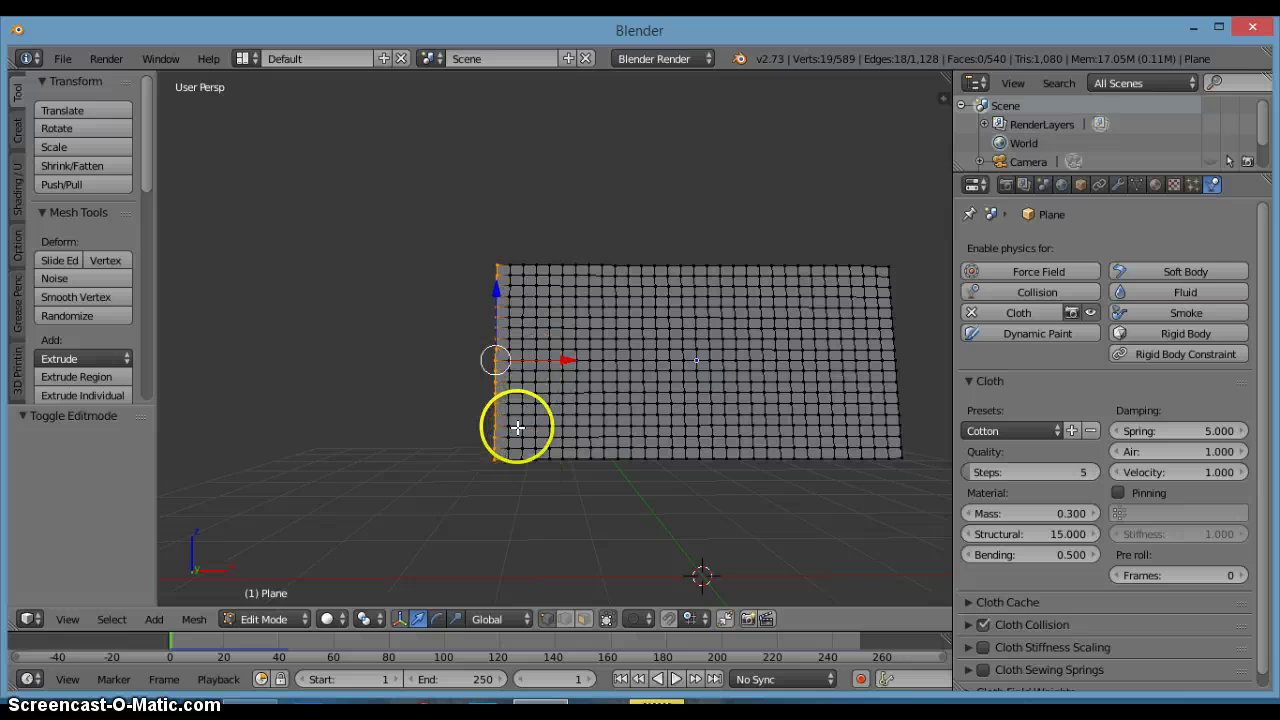
Step: Keep the left-edge vertices selected and enable Pinning in the plane's Cloth settings
{"action": "key", "text": "a"}
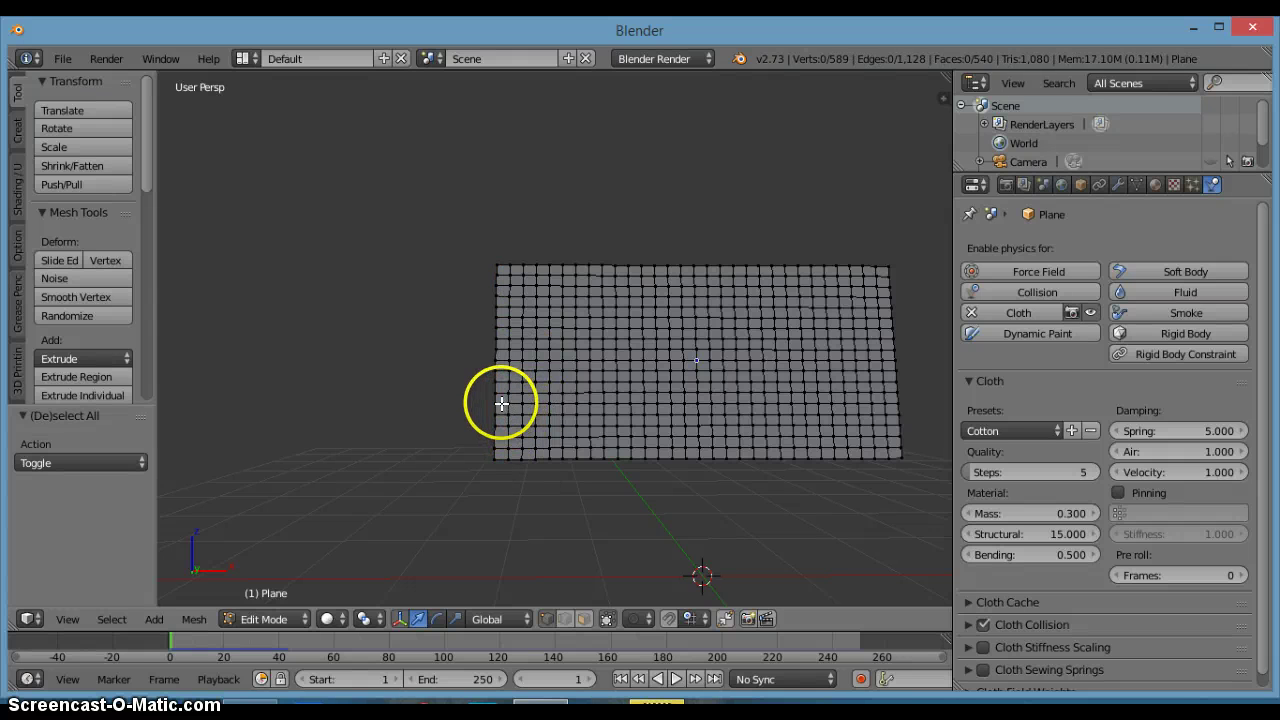
{"action": "key", "text": "ctrl+z"}
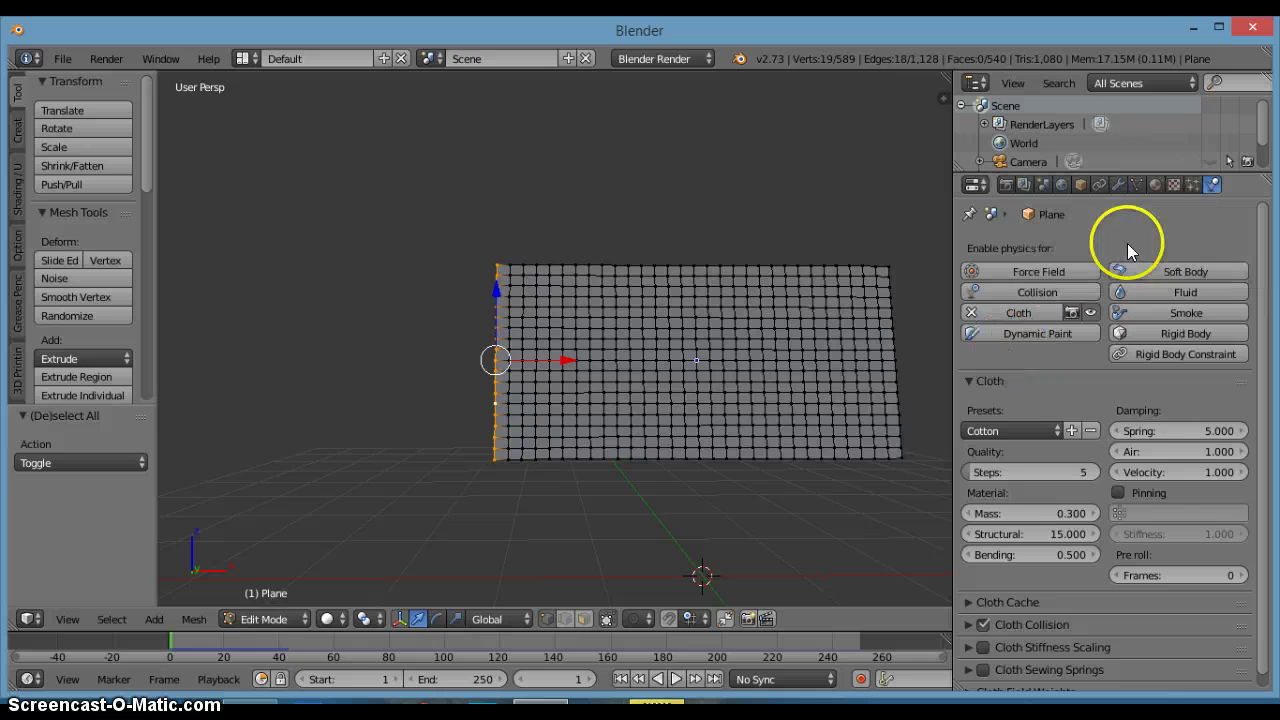
{"action": "left_click", "coordinate": [1124, 494]}
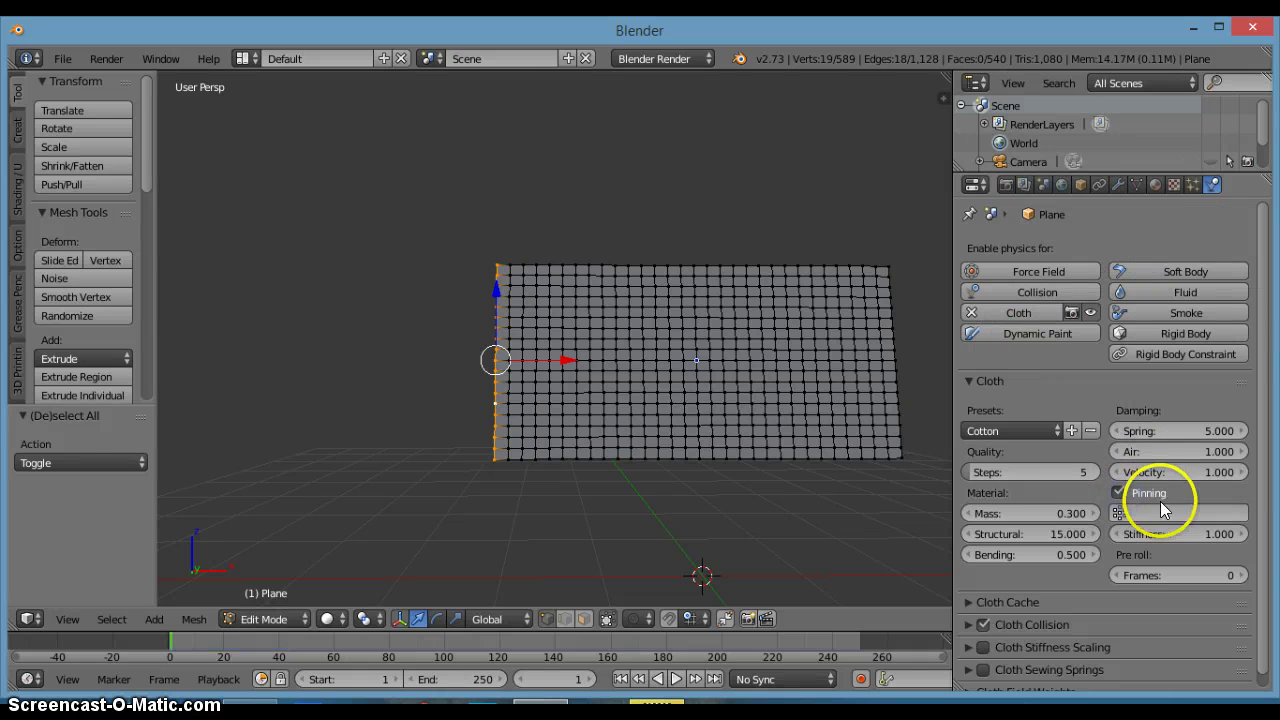
{"action": "left_click", "coordinate": [1142, 512]}
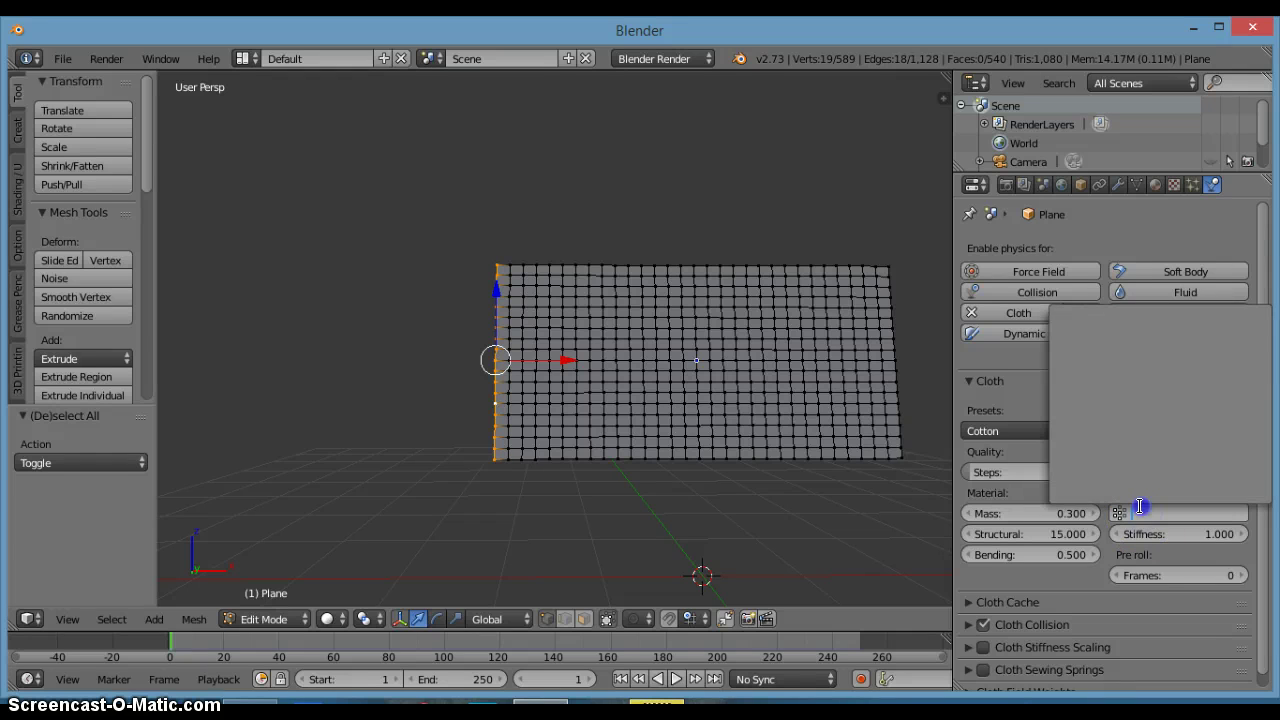
Step: Add a vertex group to the plane and assign the selected left-edge vertices to it
{"action": "left_click", "coordinate": [1133, 186]}
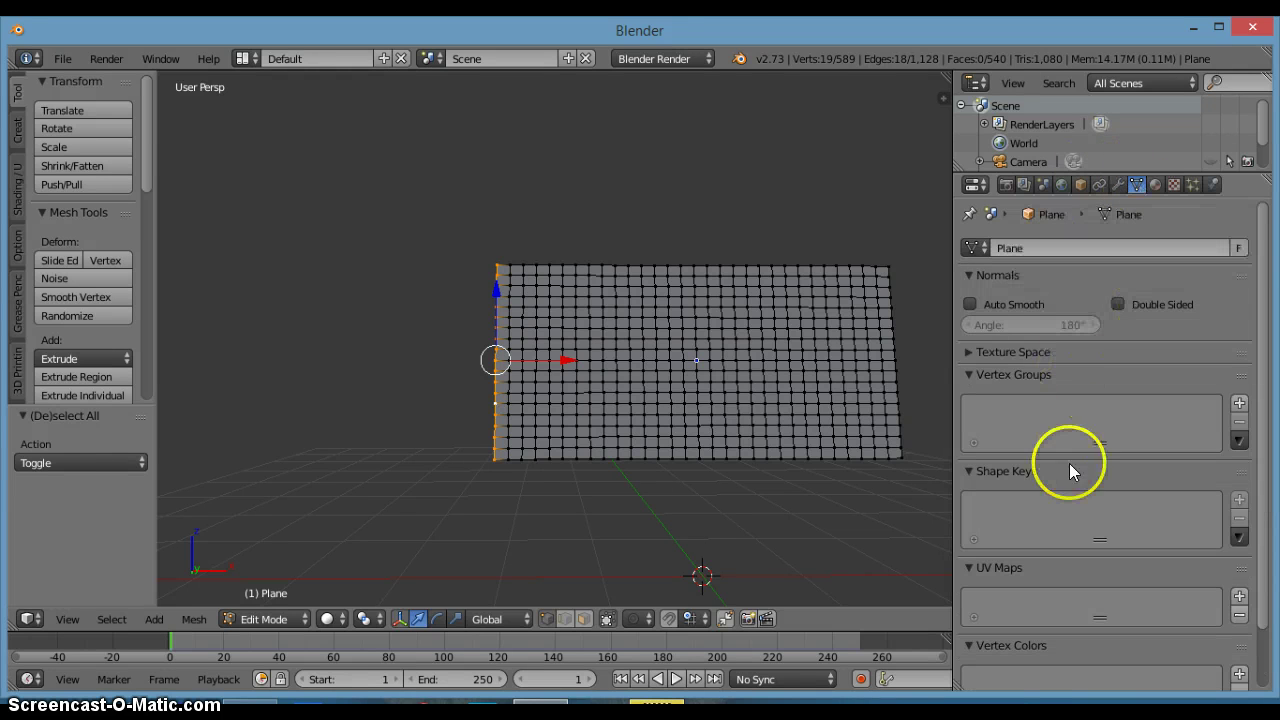
{"action": "left_click", "coordinate": [1239, 403]}
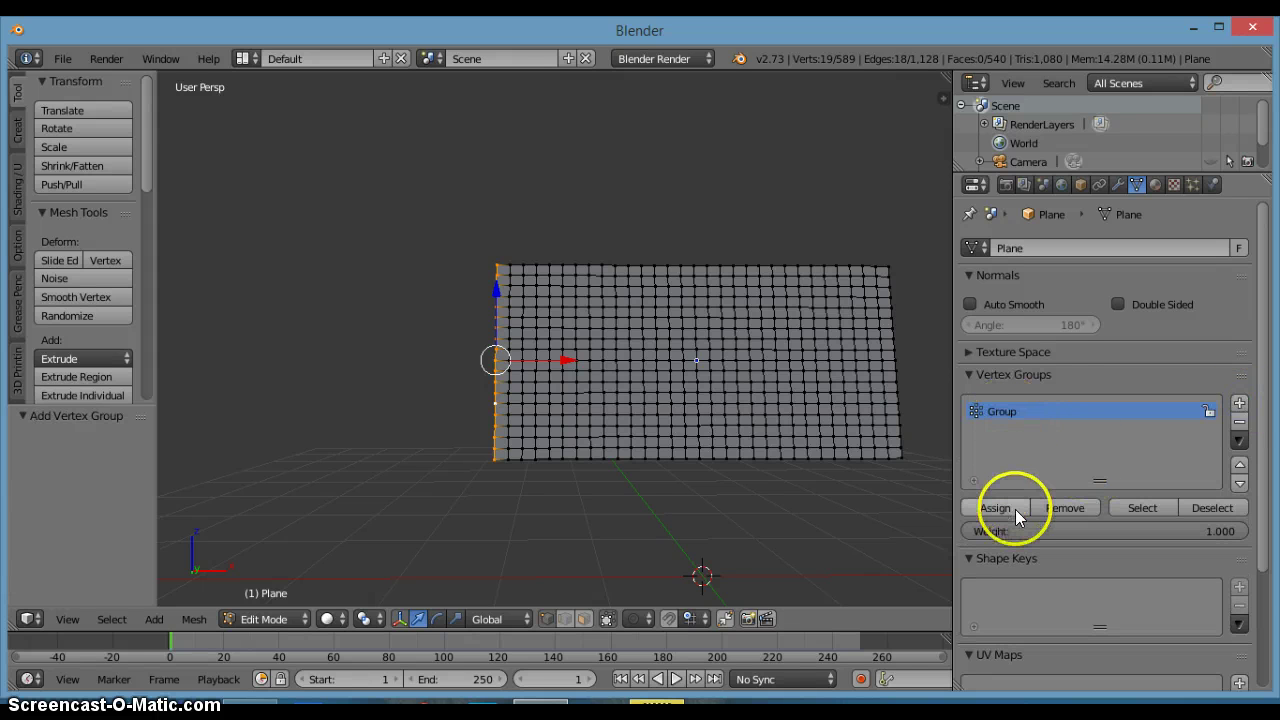
{"action": "left_click", "coordinate": [330, 619]}
Step: Inspect the vertex group's weights along the plane's left edge in Weight Paint mode, then return to Object Mode
{"action": "left_click", "coordinate": [264, 619]}
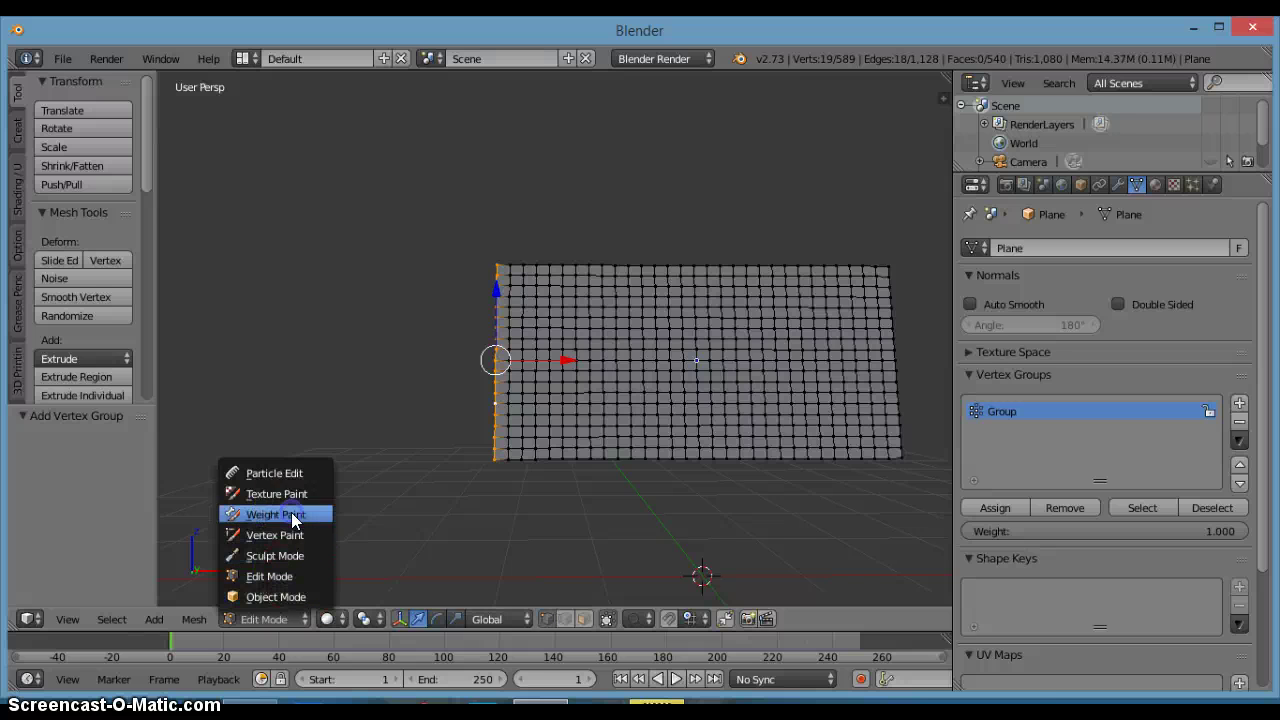
{"action": "key", "text": "Return"}
{"action": "mouse_move", "coordinate": [597, 400]}
{"action": "middle_mouse_down"}
{"action": "mouse_move", "coordinate": [634, 434]}
{"action": "mouse_move", "coordinate": [535, 325]}
{"action": "middle_mouse_up"}
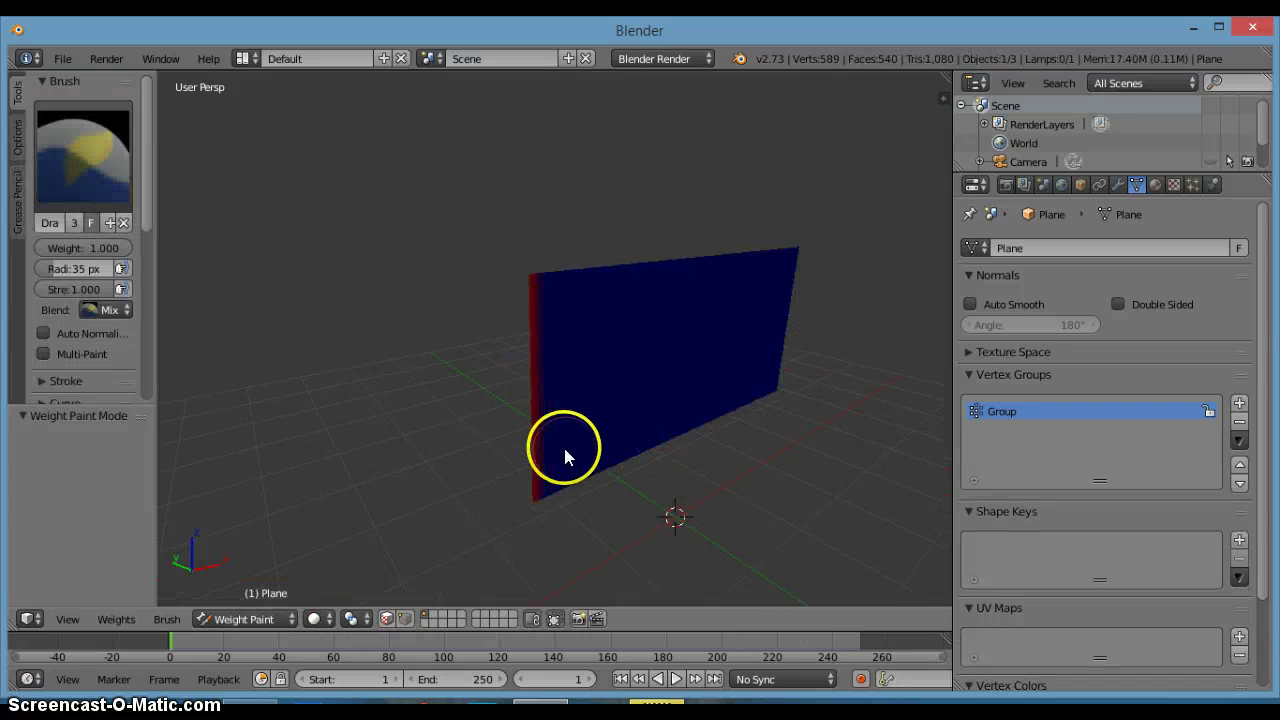
{"action": "middle_click_drag", "start_coordinate": [568, 451], "coordinate": [470, 453]}
{"action": "left_click", "coordinate": [283, 620]}
{"action": "left_click", "coordinate": [292, 598]}
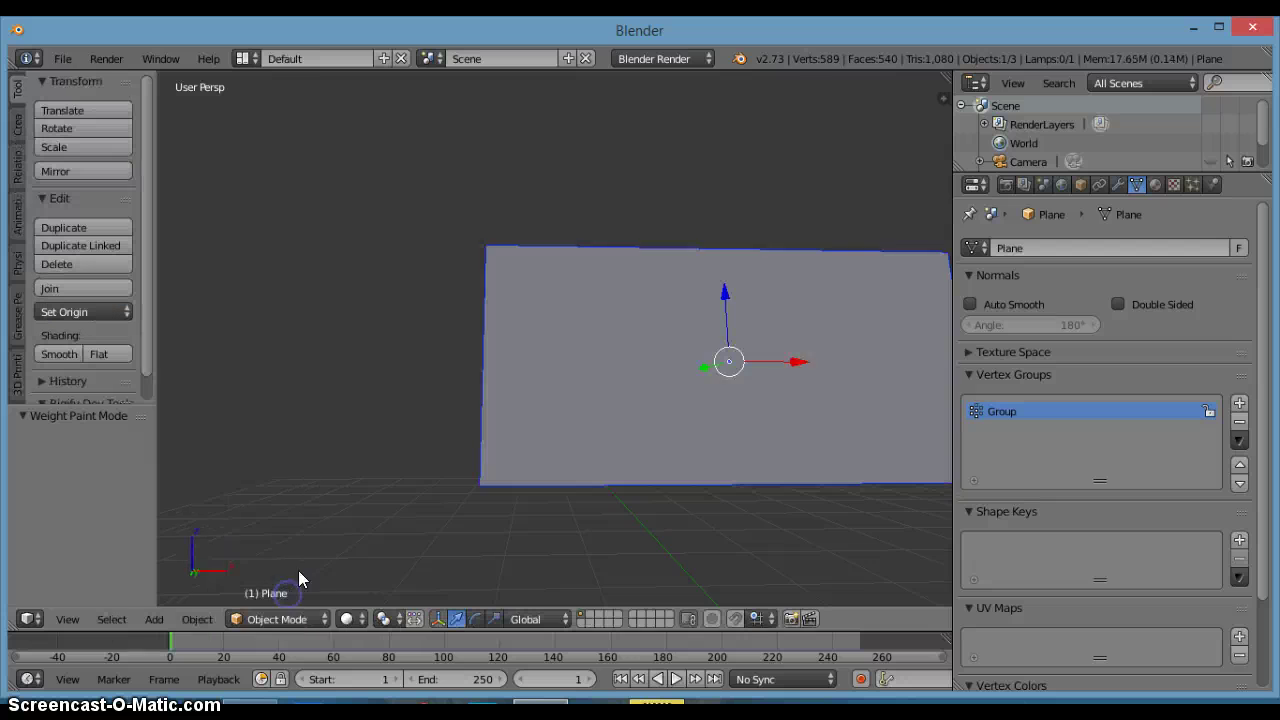
Step: Set the cloth's pinning vertex group to Group
{"action": "scroll", "coordinate": [636, 496], "scroll_direction": "down", "scroll_amount": 2}
{"action": "left_click", "coordinate": [1193, 184]}
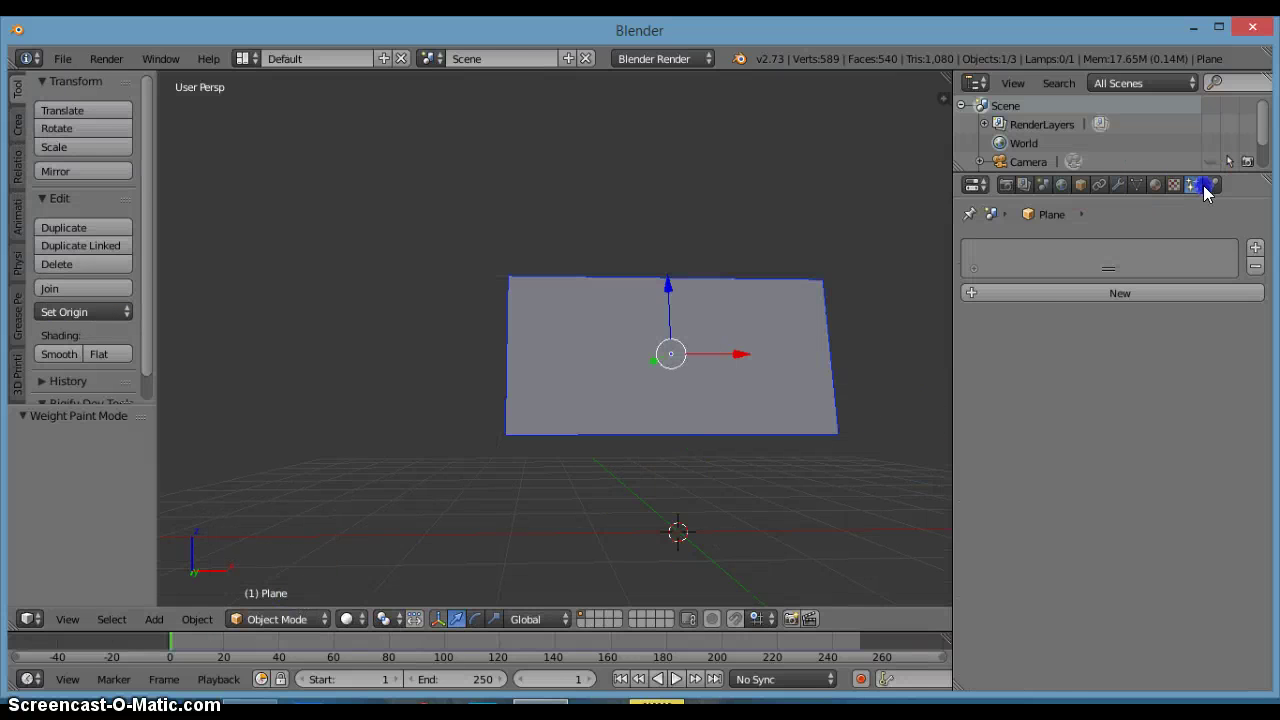
{"action": "left_click", "coordinate": [1213, 184]}
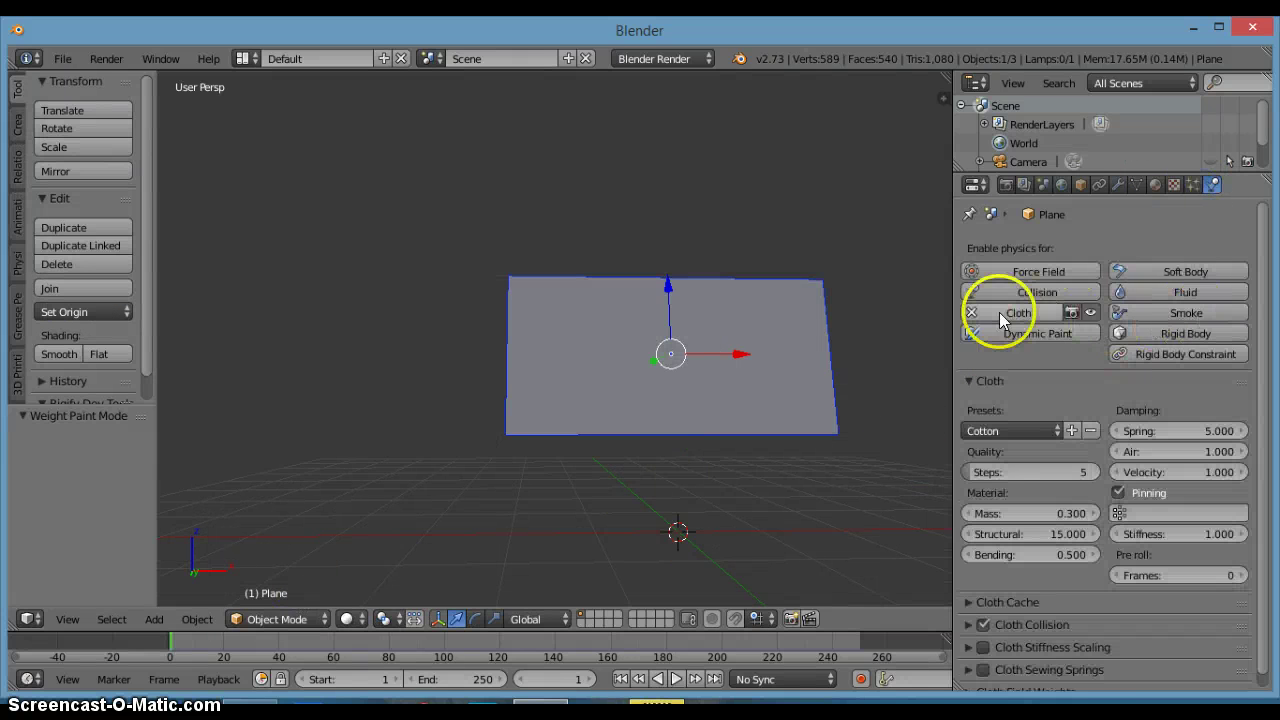
{"action": "left_click", "coordinate": [1150, 513]}
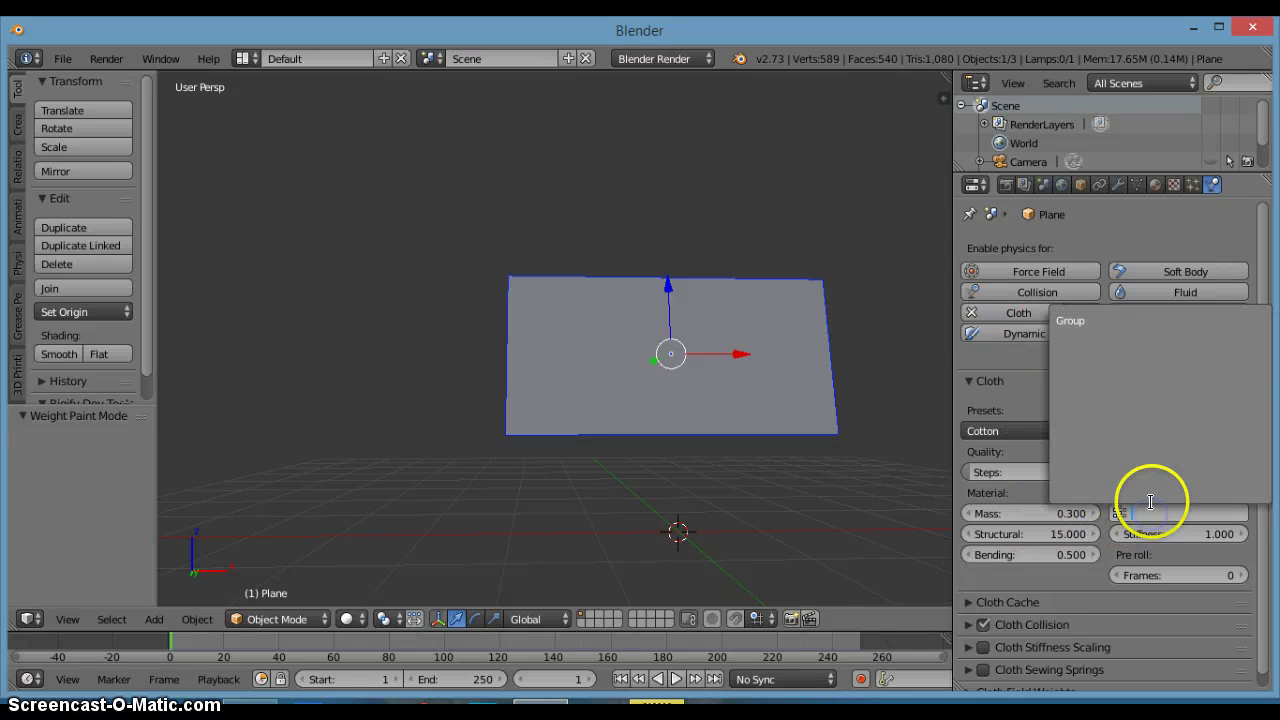
{"action": "left_click", "coordinate": [1092, 320]}
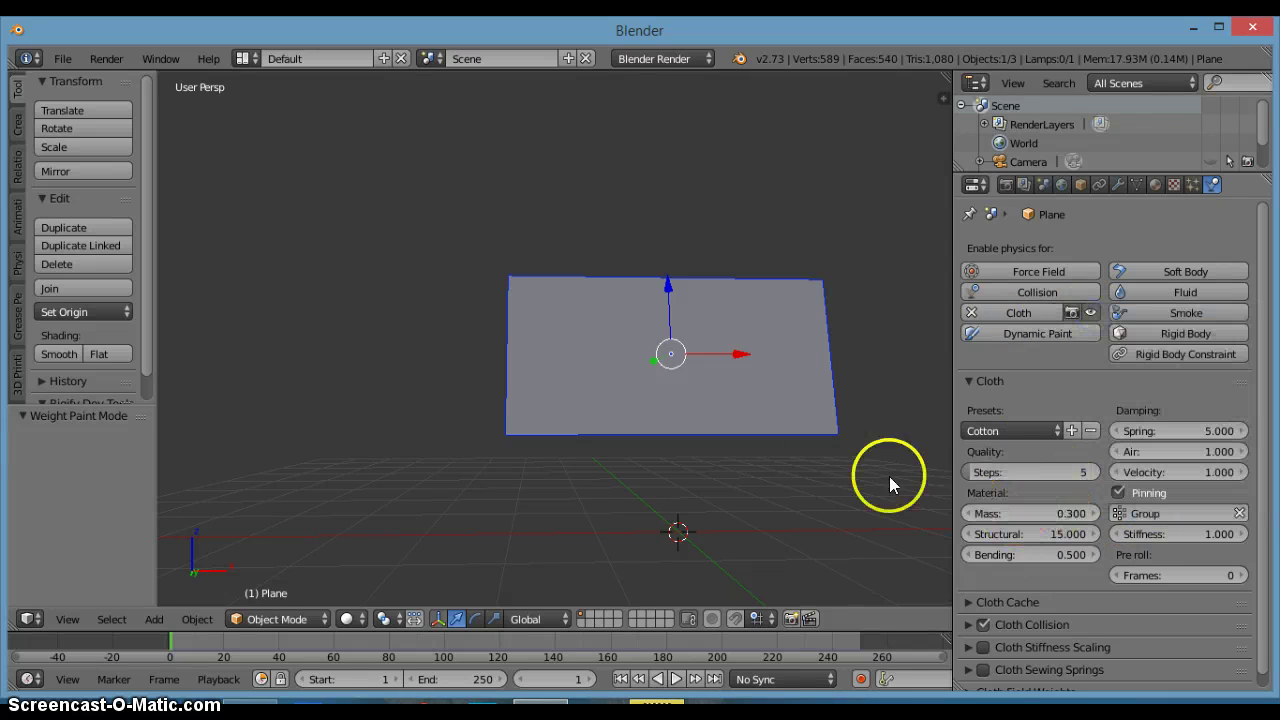
Step: Add a Wind force field to the scene at the 3D cursor
{"action": "scroll", "coordinate": [751, 416], "scroll_direction": "down", "scroll_amount": 2}
{"action": "middle_click_drag", "start_coordinate": [676, 432], "coordinate": [721, 422]}
{"action": "scroll", "coordinate": [674, 446], "scroll_direction": "up", "scroll_amount": 4}
{"action": "scroll", "coordinate": [893, 484], "scroll_direction": "down", "scroll_amount": 1}
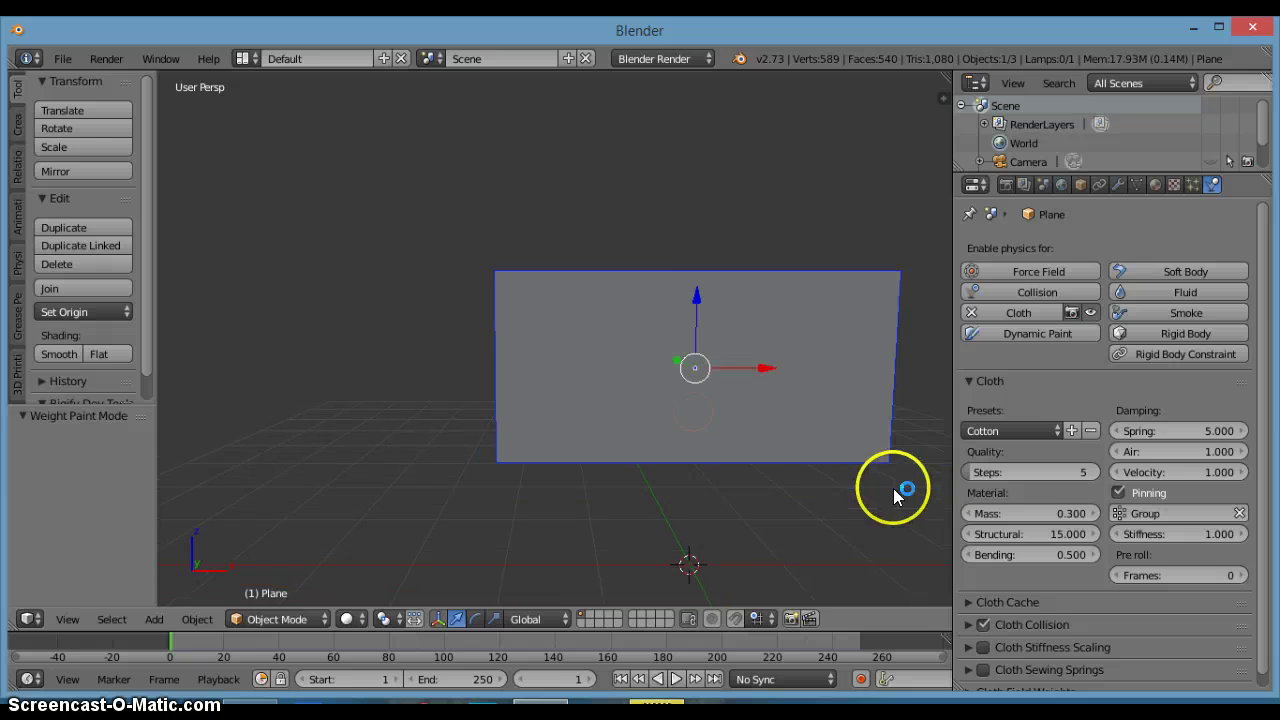
{"action": "scroll", "coordinate": [712, 466], "scroll_direction": "down", "scroll_amount": 2}
{"action": "key", "text": "shift+a"}
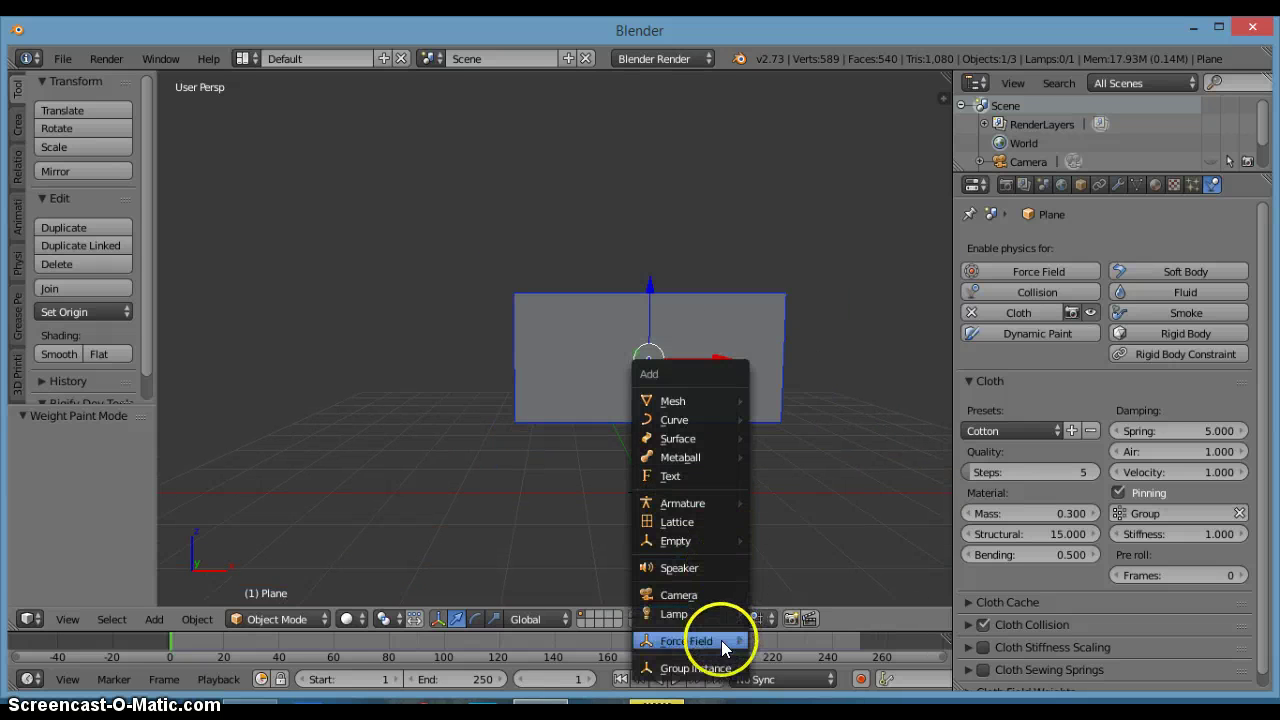
{"action": "mouse_move", "coordinate": [720, 640]}
{"action": "left_click", "coordinate": [820, 412]}
{"action": "scroll", "coordinate": [666, 429], "scroll_direction": "down", "scroll_amount": 2}
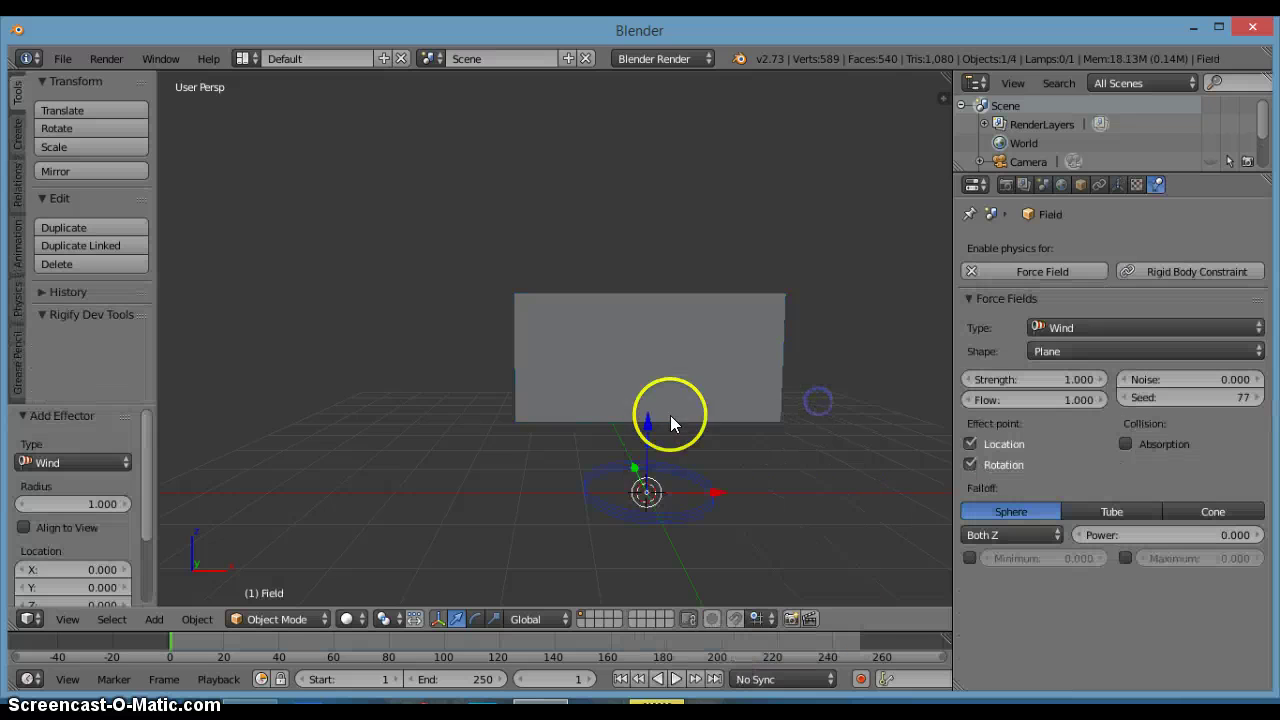
Step: In the front orthographic view, move the wind field along X past the plane's left edge and raise it about 1.6 units
{"action": "key", "text": "KP_1"}
{"action": "key", "text": "KP_5"}
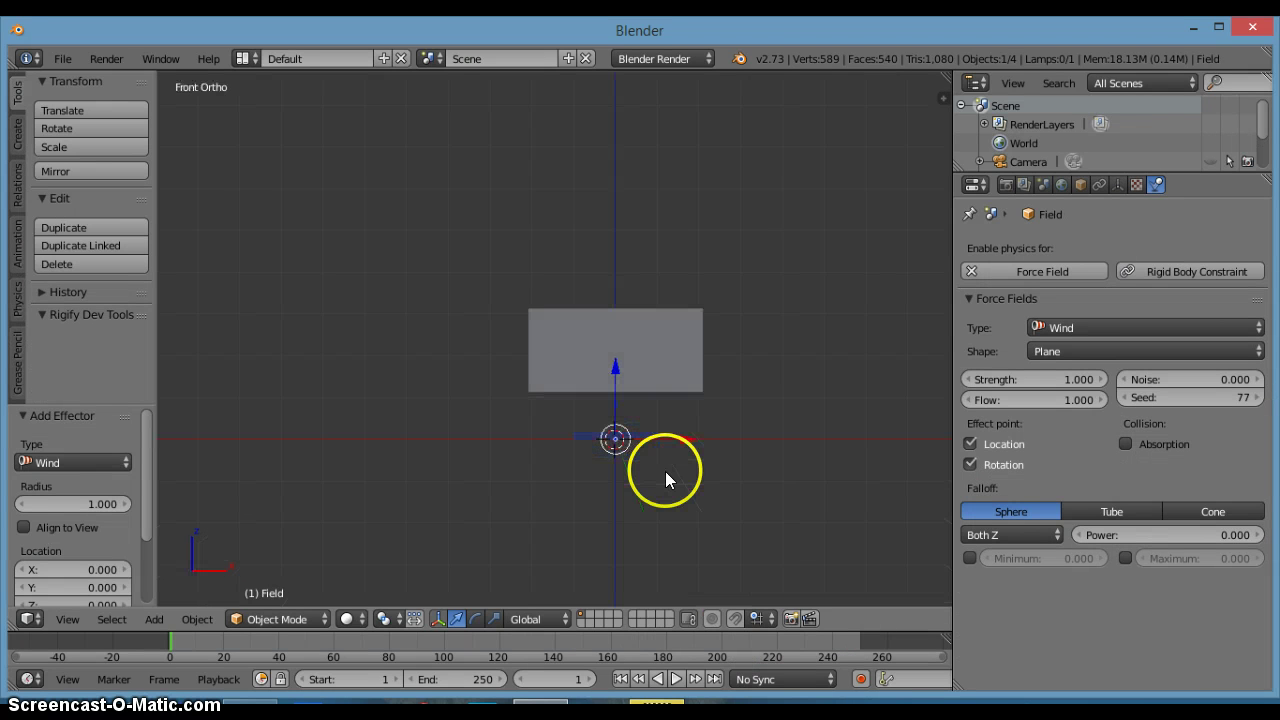
{"action": "key", "text": "g"}
{"action": "key", "text": "x"}
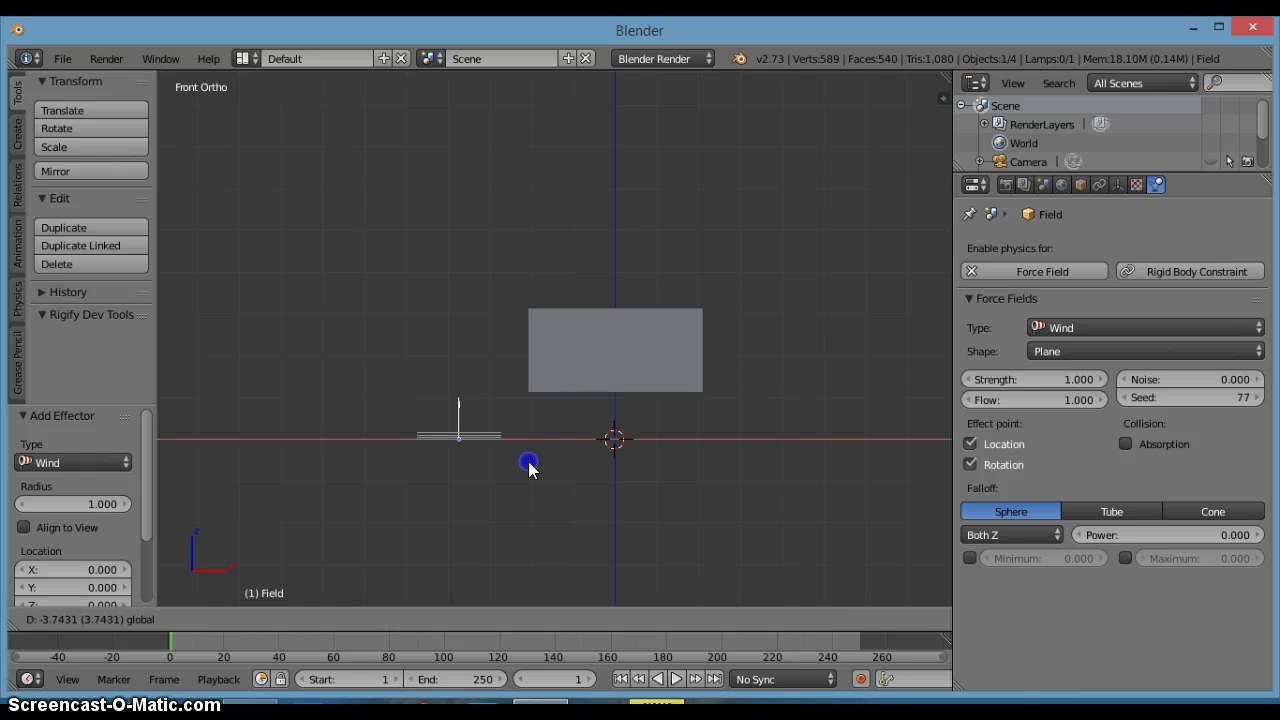
{"action": "left_click", "coordinate": [484, 468]}
{"action": "left_click_drag", "start_coordinate": [411, 357], "coordinate": [407, 303]}
Step: Rotate the wind field 90 degrees in the front view so it blows towards the plane
{"action": "key", "text": "r"}
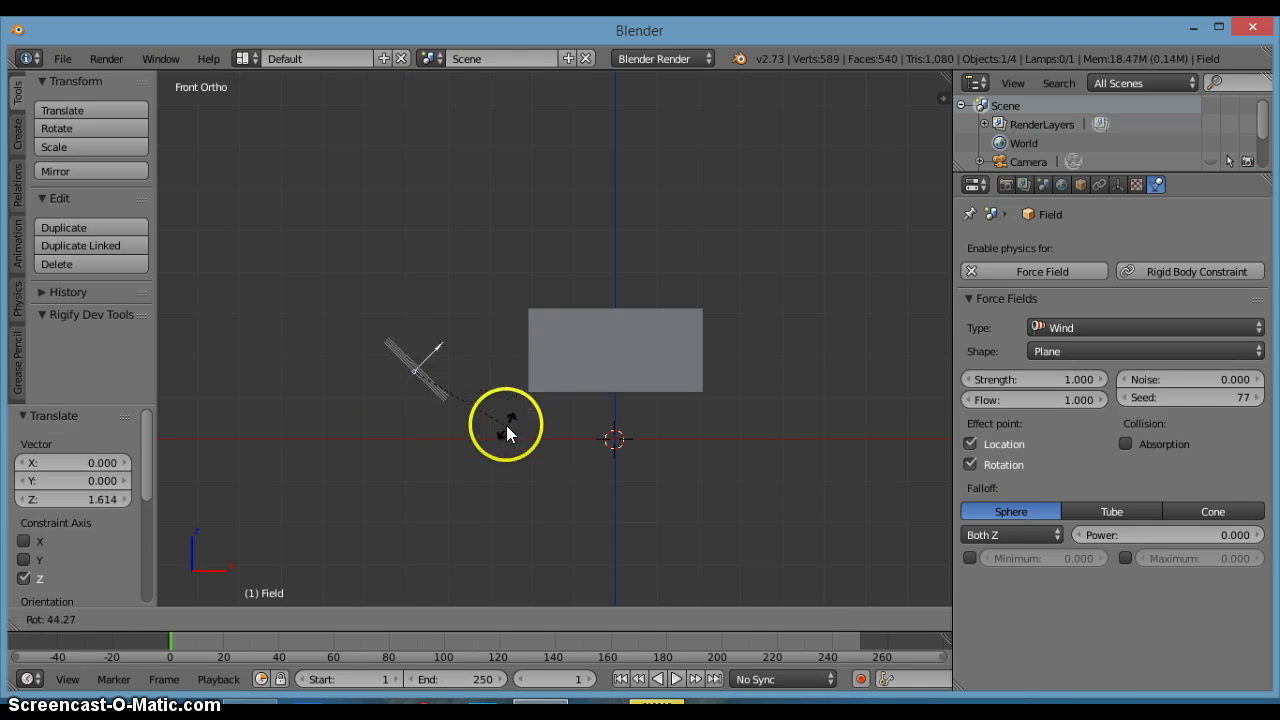
{"action": "type", "text": "90"}
{"action": "key", "text": "Return"}
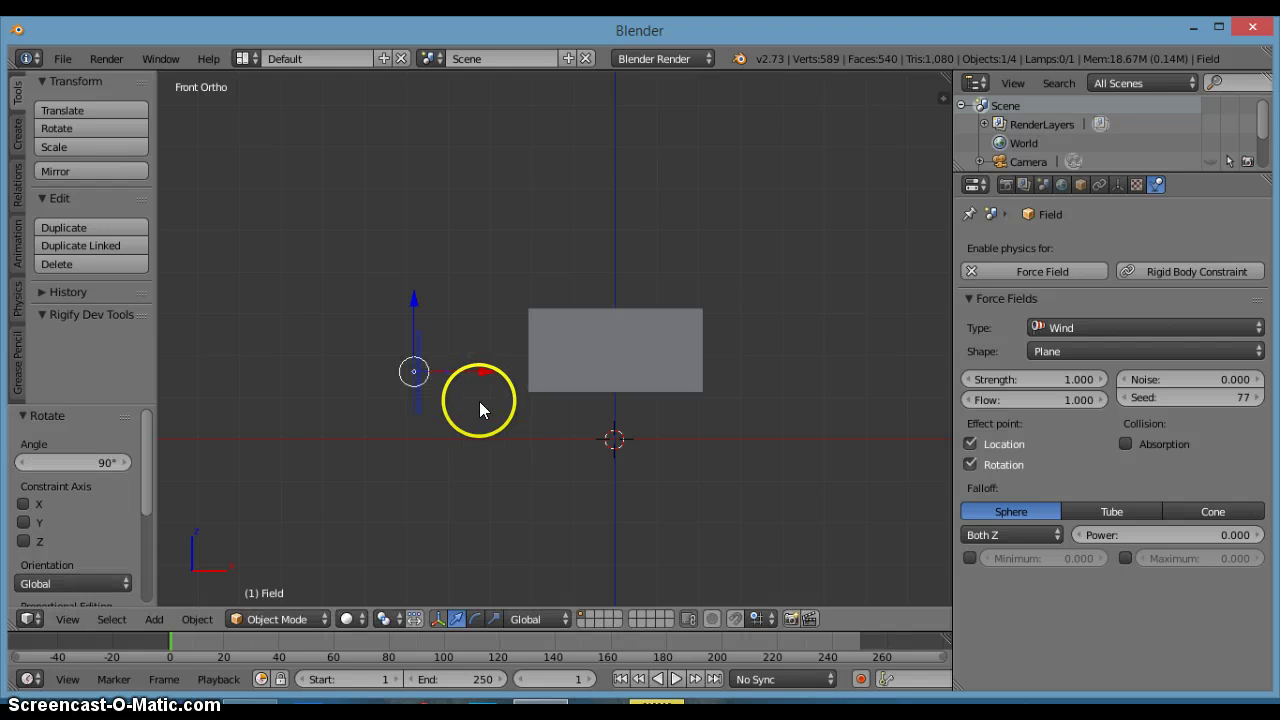
Step: Raise the wind field about 0.28 units and shift it about 0.05 units along X towards the plane
{"action": "scroll", "coordinate": [479, 400], "scroll_direction": "up", "scroll_amount": 2}
{"action": "scroll", "coordinate": [479, 400], "scroll_direction": "down", "scroll_amount": 1}
{"action": "scroll", "coordinate": [446, 374], "scroll_direction": "up", "scroll_amount": 1}
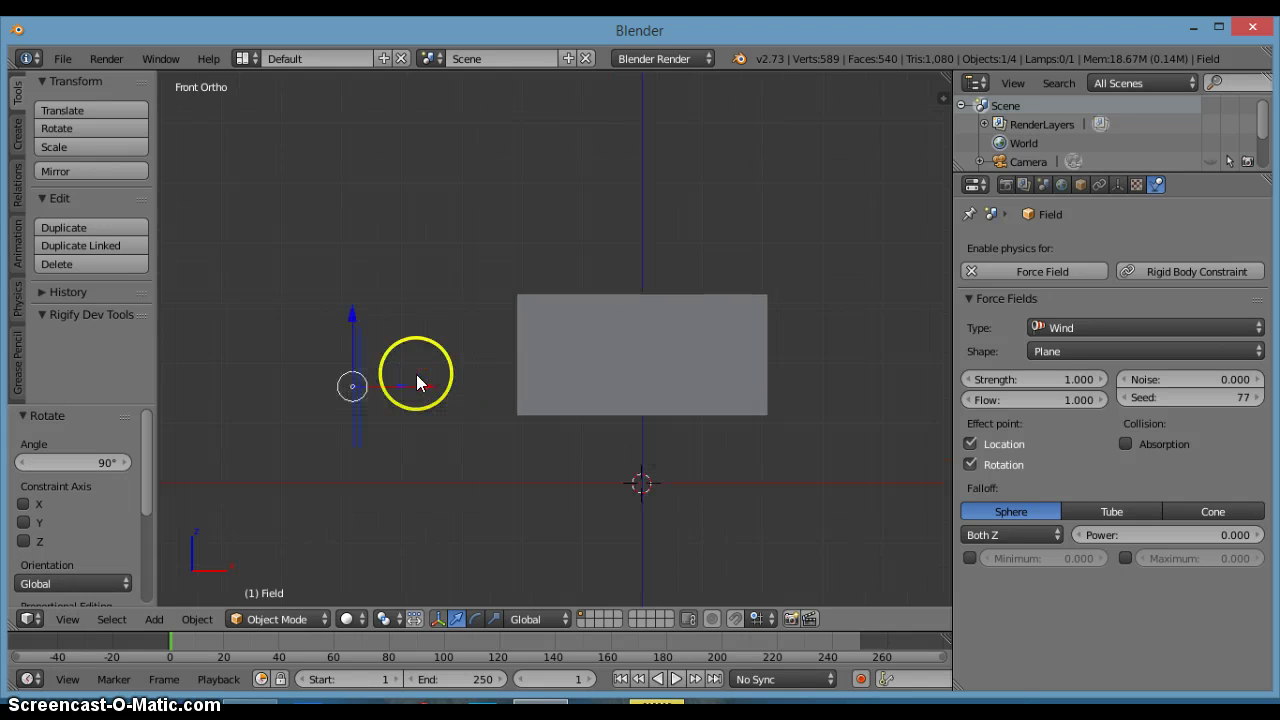
{"action": "left_click_drag", "start_coordinate": [348, 315], "coordinate": [356, 297]}
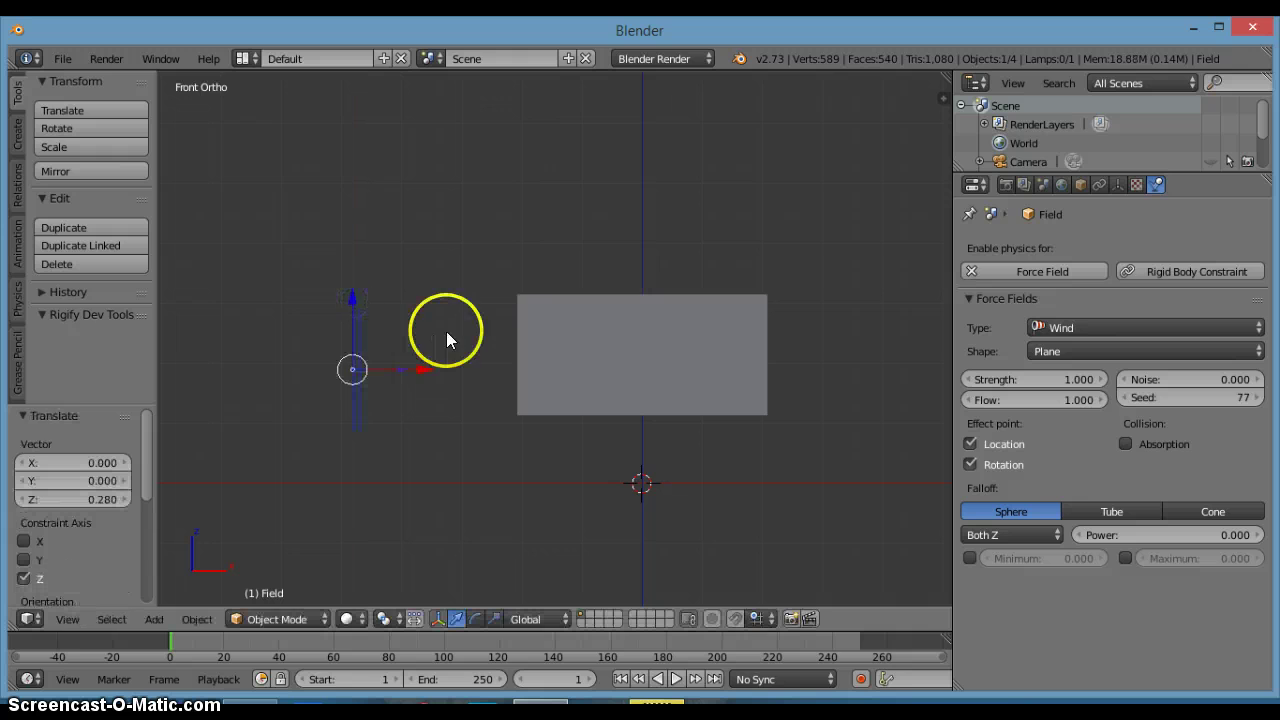
{"action": "key", "text": "KP_7"}
{"action": "mouse_move", "coordinate": [436, 372]}
{"action": "left_mouse_down"}
{"action": "mouse_move", "coordinate": [433, 389]}
{"action": "mouse_move", "coordinate": [439, 379]}
{"action": "left_mouse_up"}
Step: Rotate the wind field about 4 degrees in the top view
{"action": "key", "text": "r"}
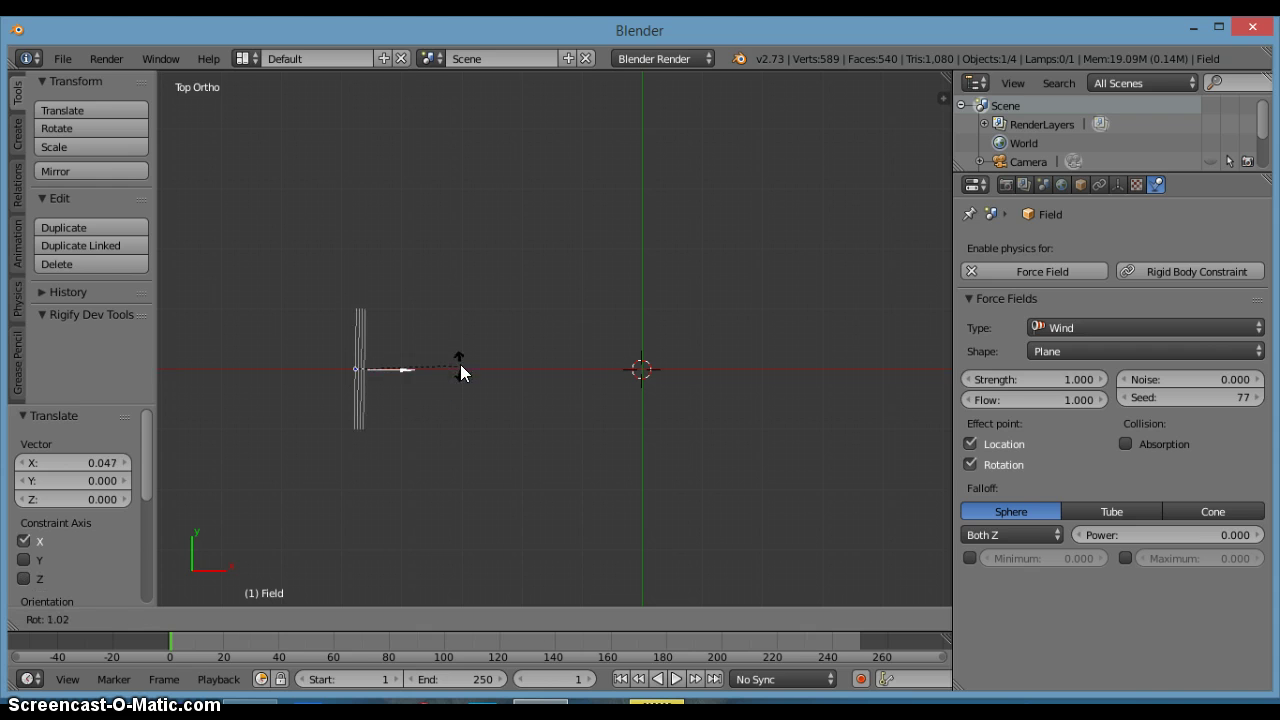
{"action": "left_click", "coordinate": [459, 372]}
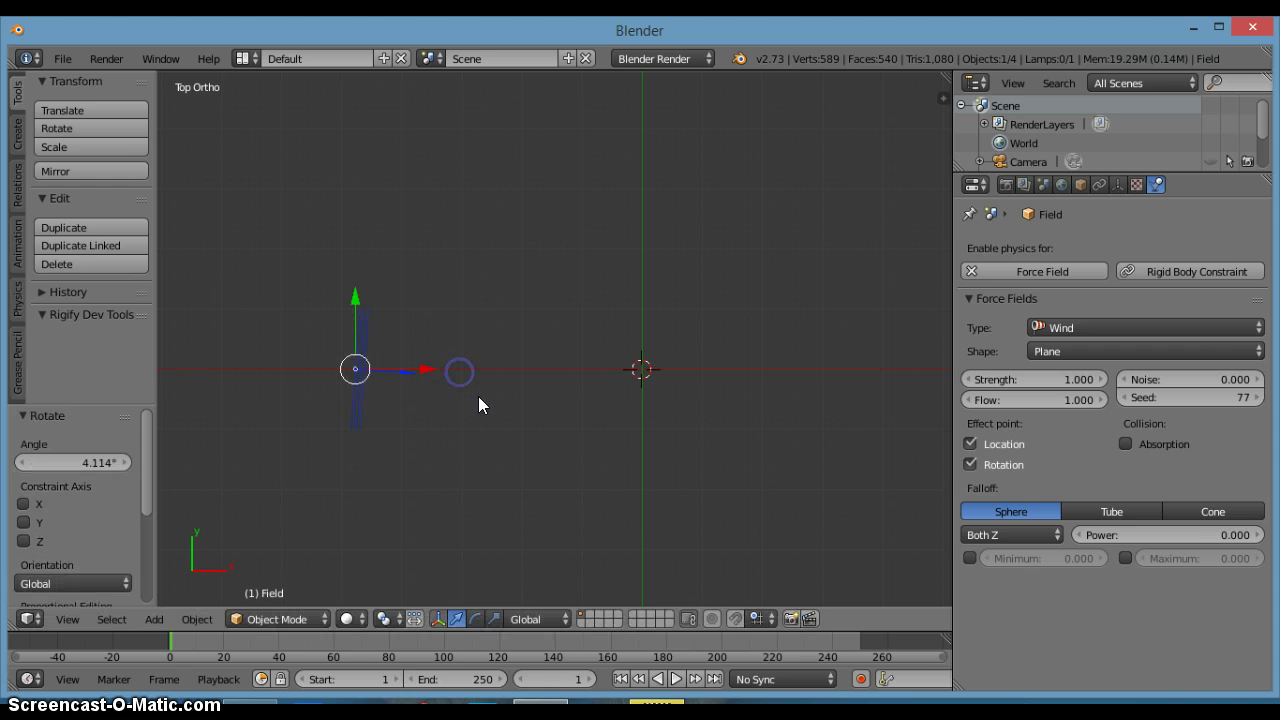
{"action": "middle_click_drag", "start_coordinate": [486, 404], "coordinate": [541, 259]}
{"action": "middle_click_drag", "start_coordinate": [675, 398], "coordinate": [648, 376]}
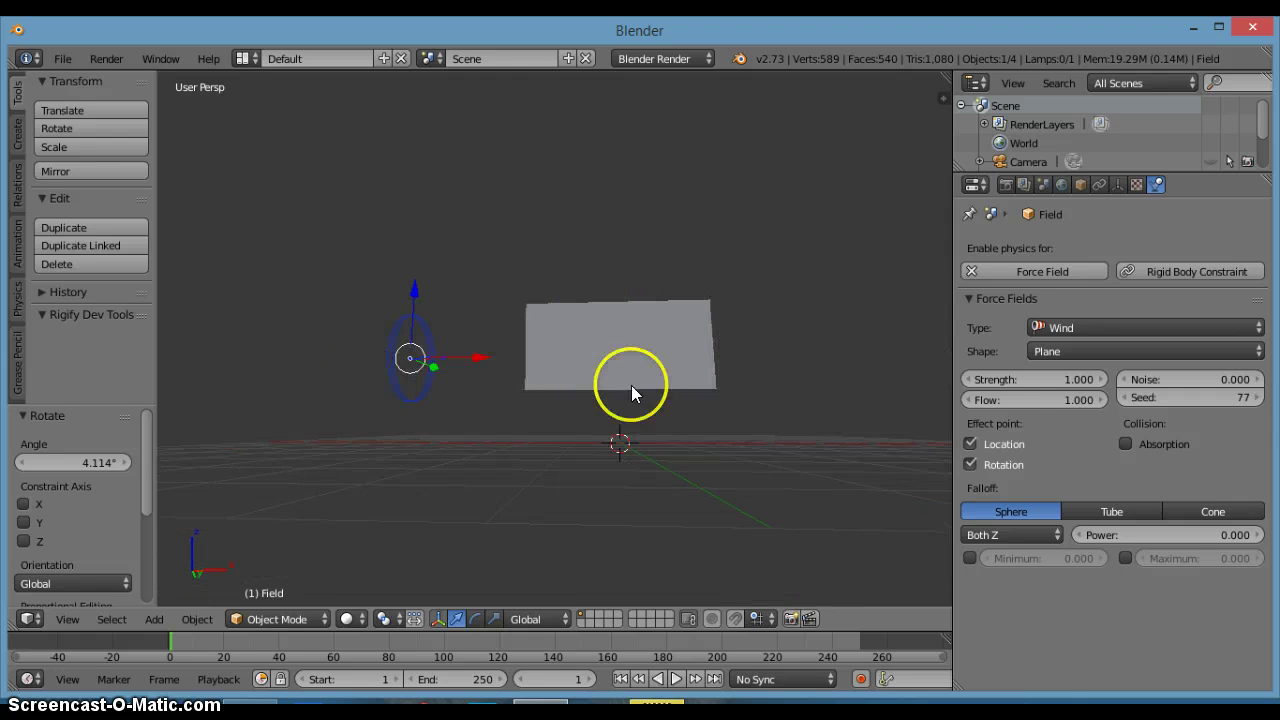
Step: Set the wind force field's strength to 600
{"action": "left_click", "coordinate": [1044, 382]}
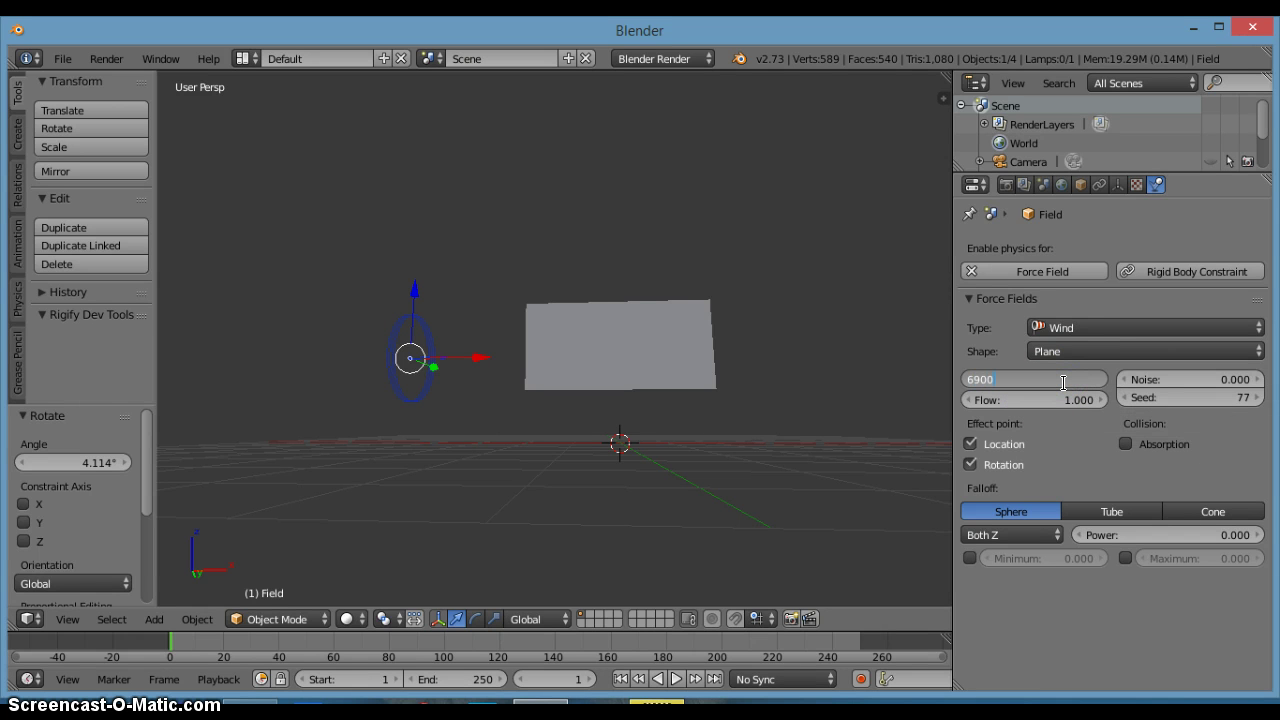
{"action": "type", "text": "600"}
{"action": "key", "text": "Return"}
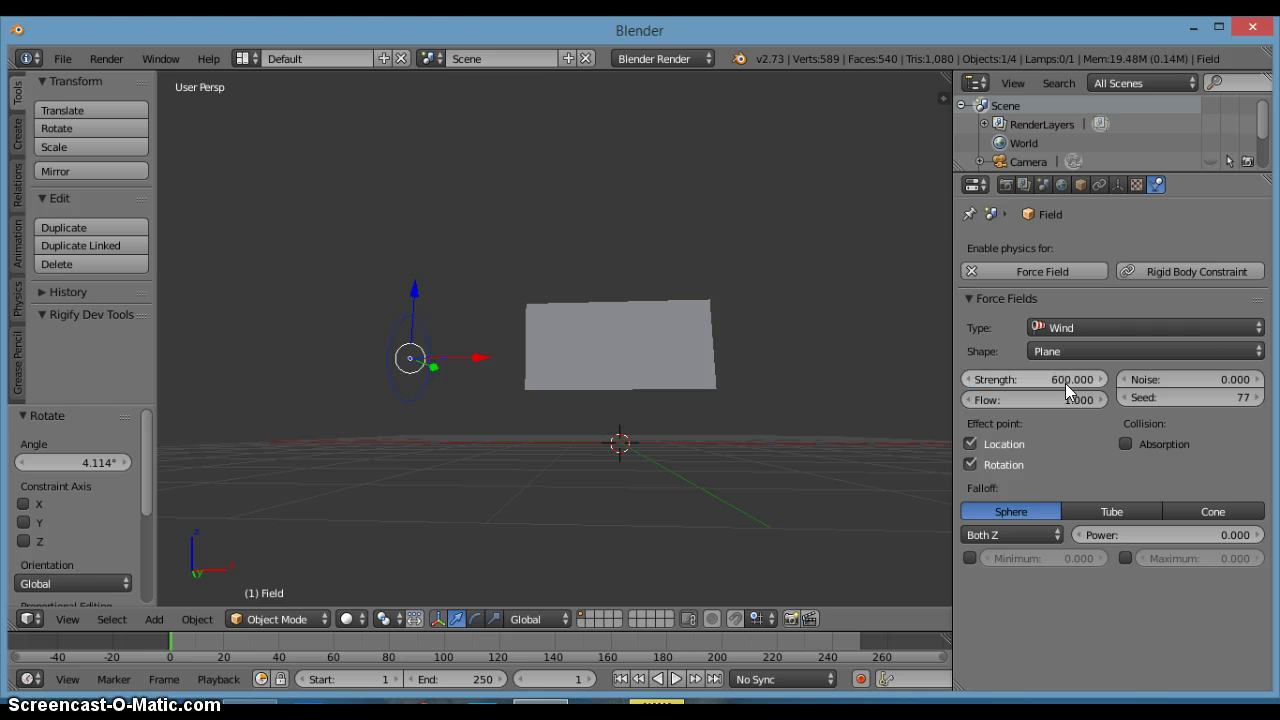
Step: Play the cloth simulation with wind, select the plane during playback, and return to the first frame
{"action": "scroll", "coordinate": [810, 476], "scroll_direction": "down", "scroll_amount": 5}
{"action": "scroll", "coordinate": [810, 476], "scroll_direction": "up", "scroll_amount": 12}
{"action": "scroll", "coordinate": [820, 400], "scroll_direction": "down", "scroll_amount": 3}
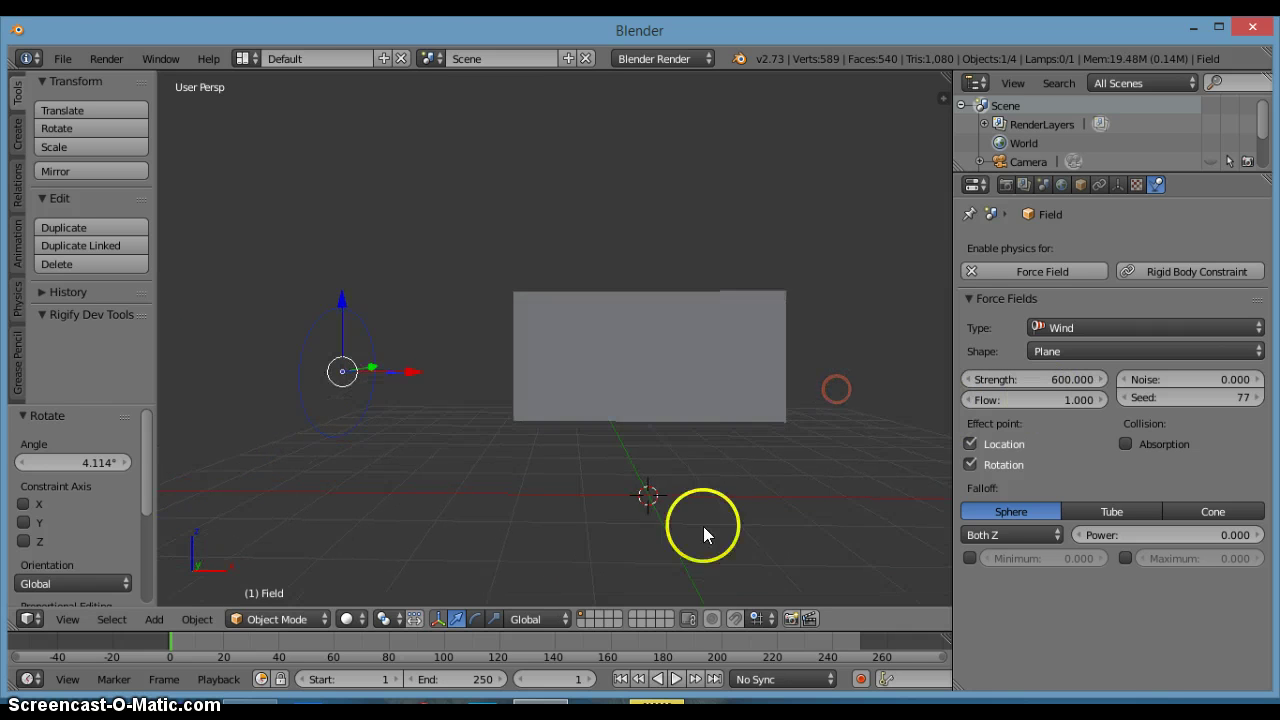
{"action": "left_click", "coordinate": [676, 679]}
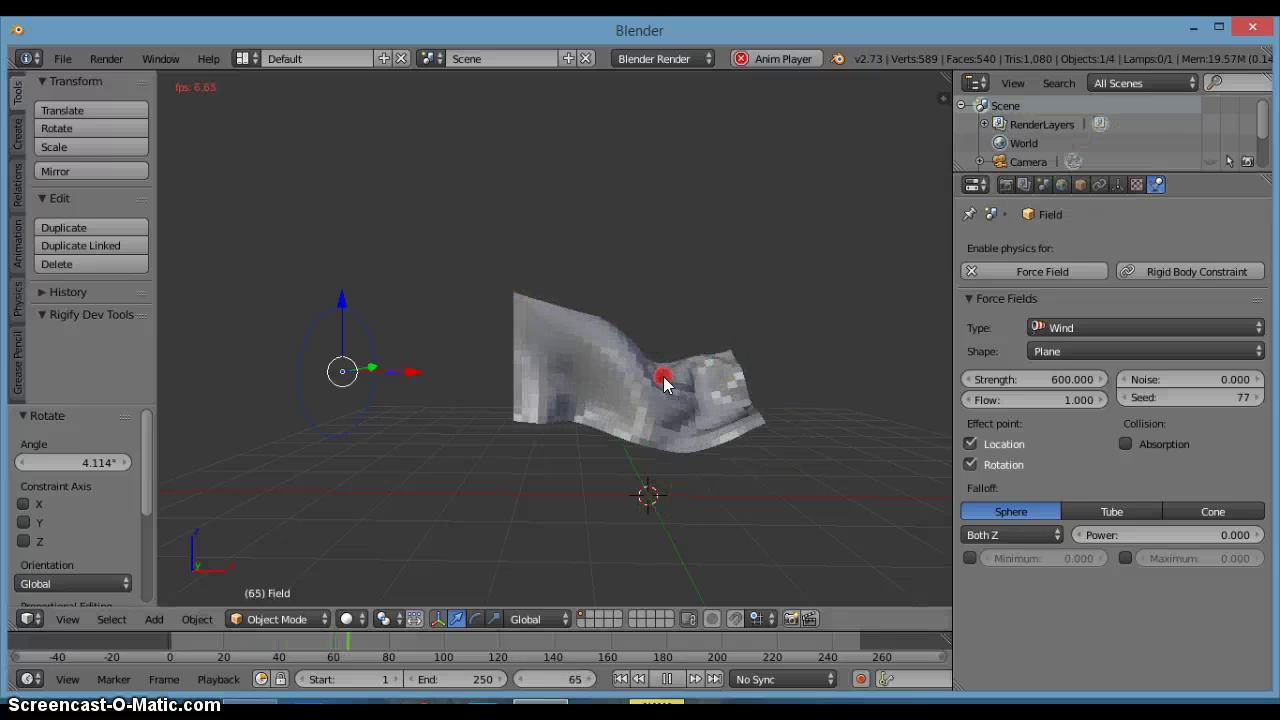
{"action": "right_click", "coordinate": [715, 330]}
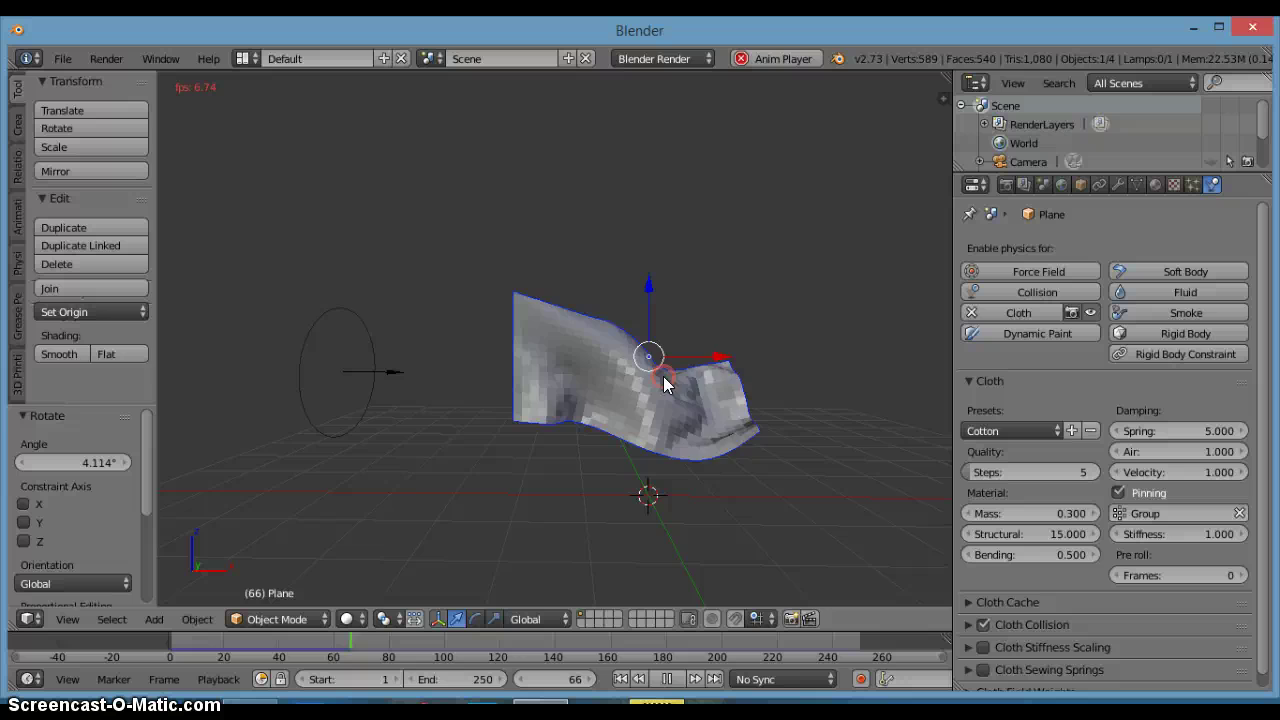
{"action": "left_click", "coordinate": [1132, 494]}
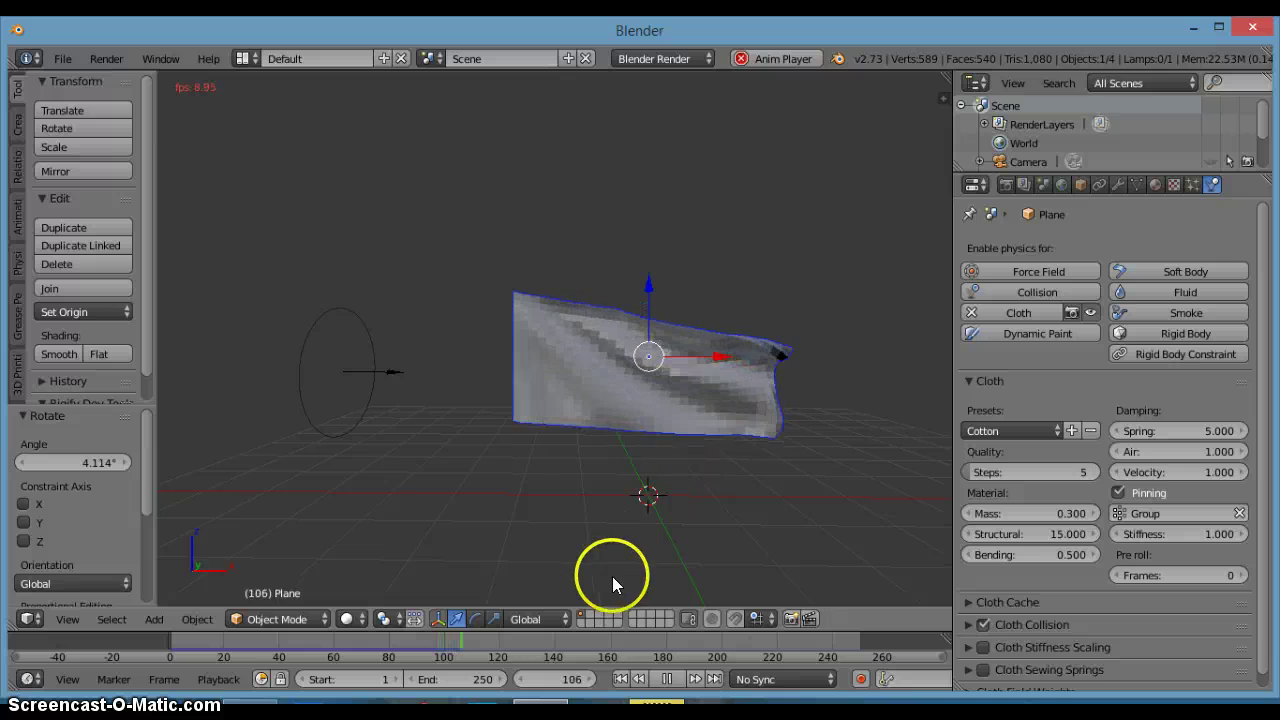
{"action": "key", "text": "Escape"}
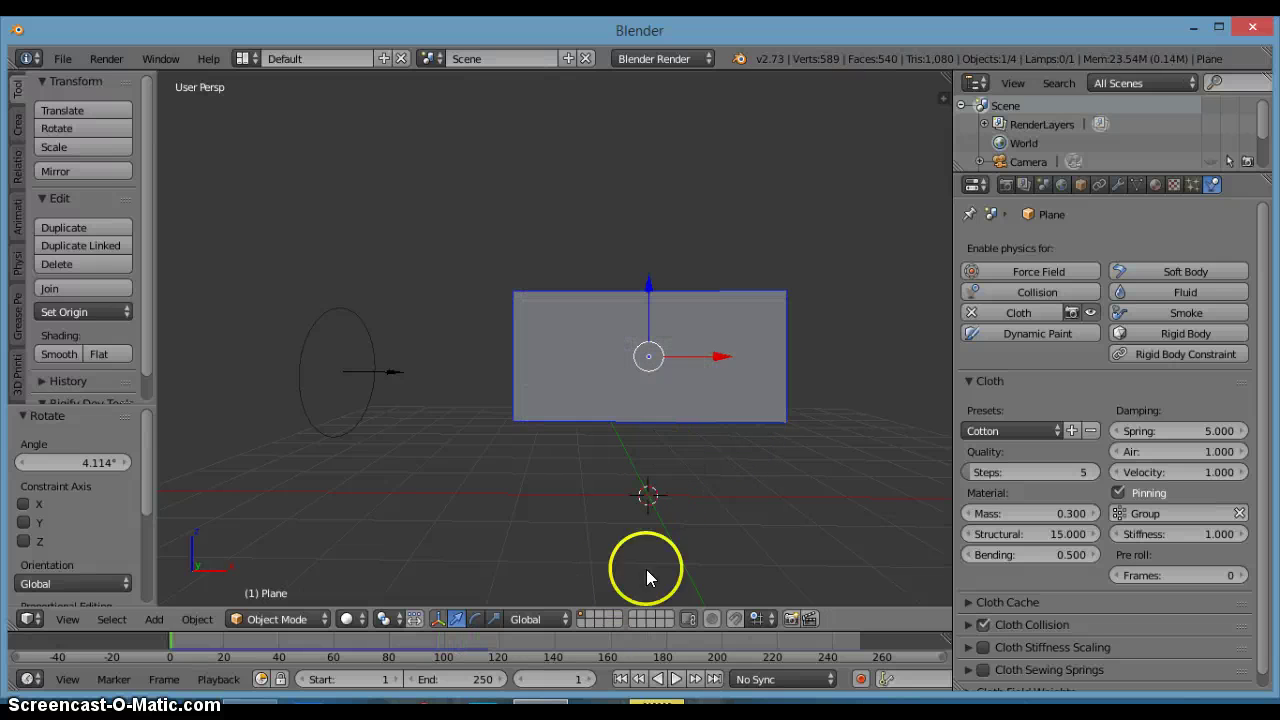
Step: Replay the flag simulation from the first frame, restart it once, and stop partway through
{"action": "left_click", "coordinate": [676, 679]}
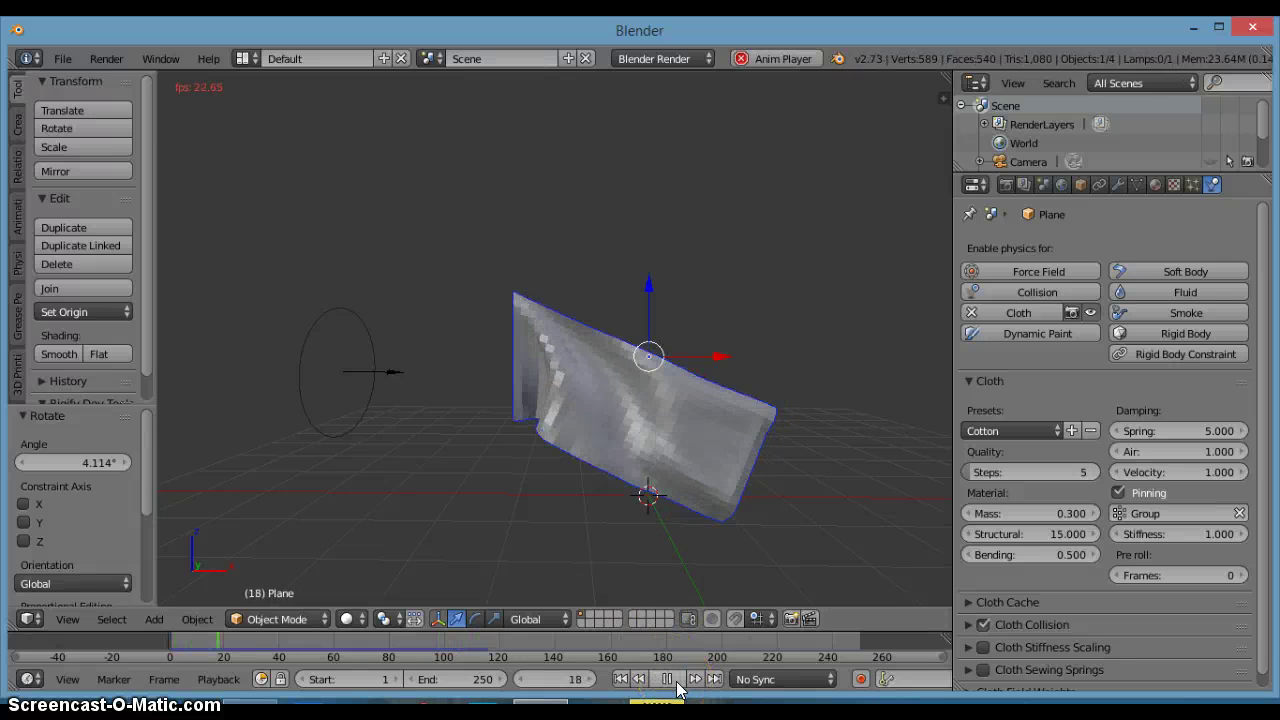
{"action": "left_click", "coordinate": [674, 681]}
{"action": "left_click", "coordinate": [622, 679]}
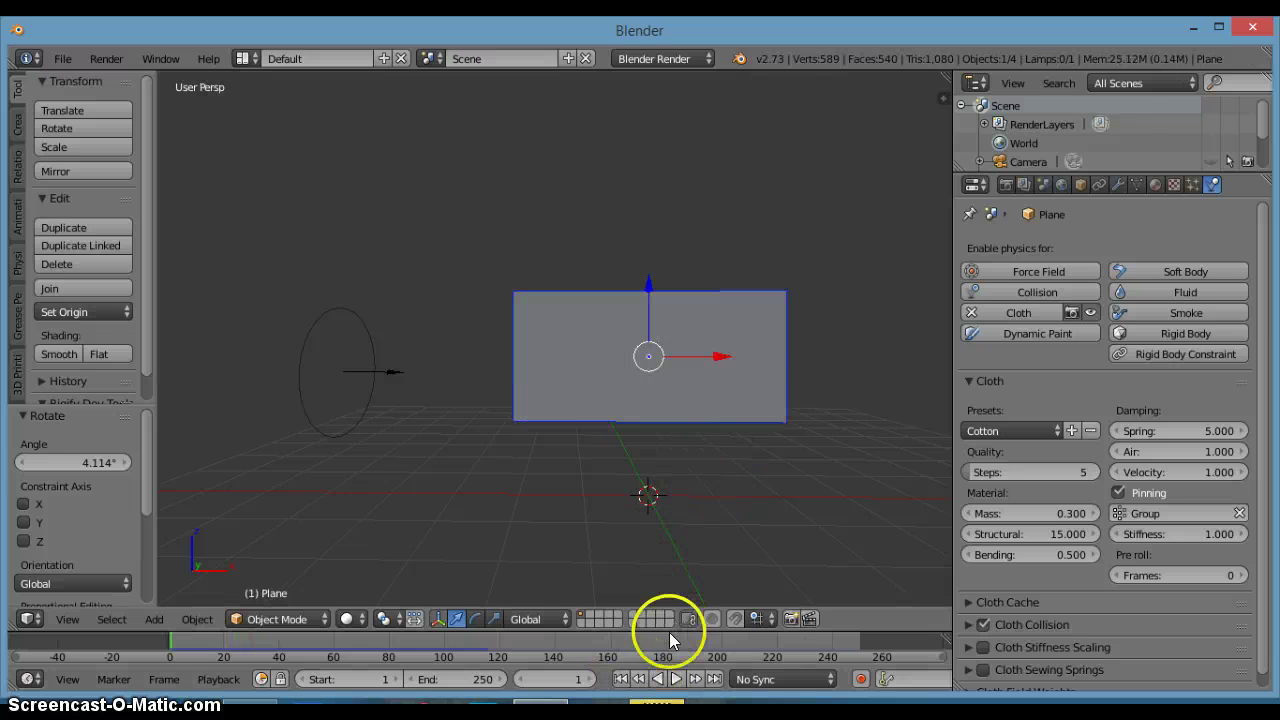
{"action": "left_click", "coordinate": [676, 679]}
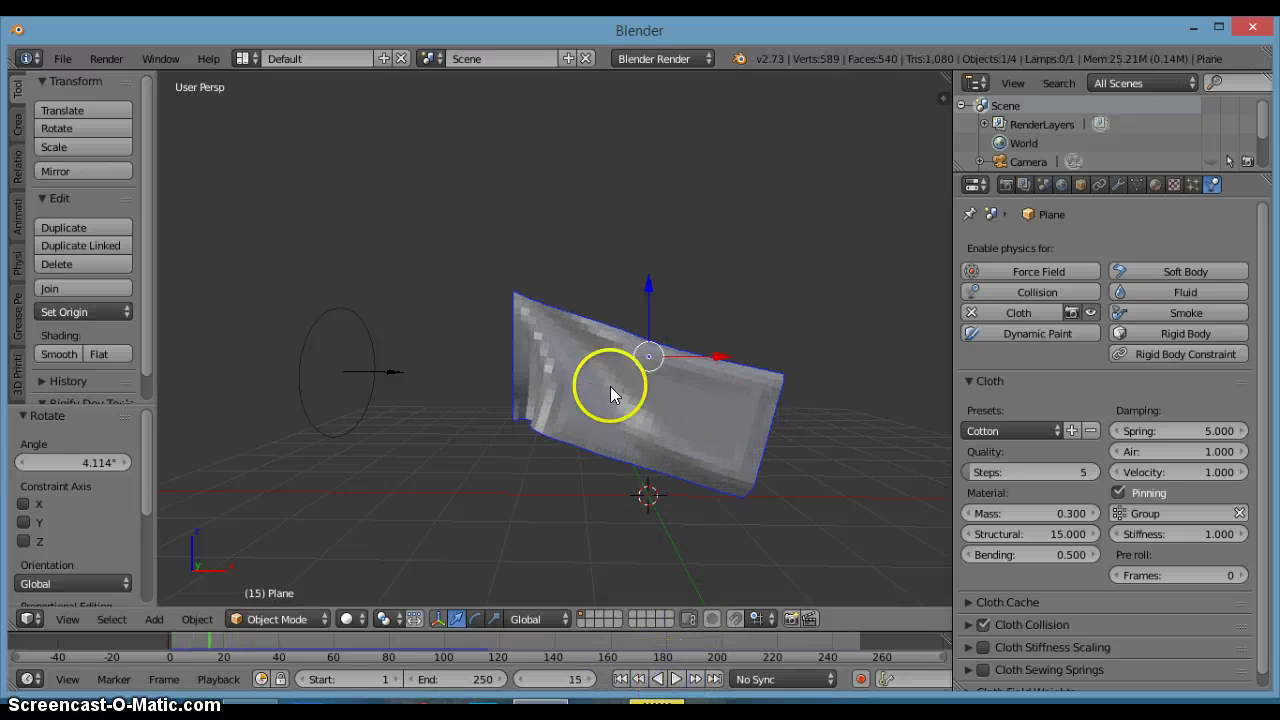
Step: Apply smooth shading to the flag plane
{"action": "scroll", "coordinate": [654, 377], "scroll_direction": "down", "scroll_amount": 2}
{"action": "middle_click_drag", "start_coordinate": [583, 374], "coordinate": [655, 335]}
{"action": "scroll", "coordinate": [623, 375], "scroll_direction": "up", "scroll_amount": 5}
{"action": "scroll", "coordinate": [604, 380], "scroll_direction": "down", "scroll_amount": 3}
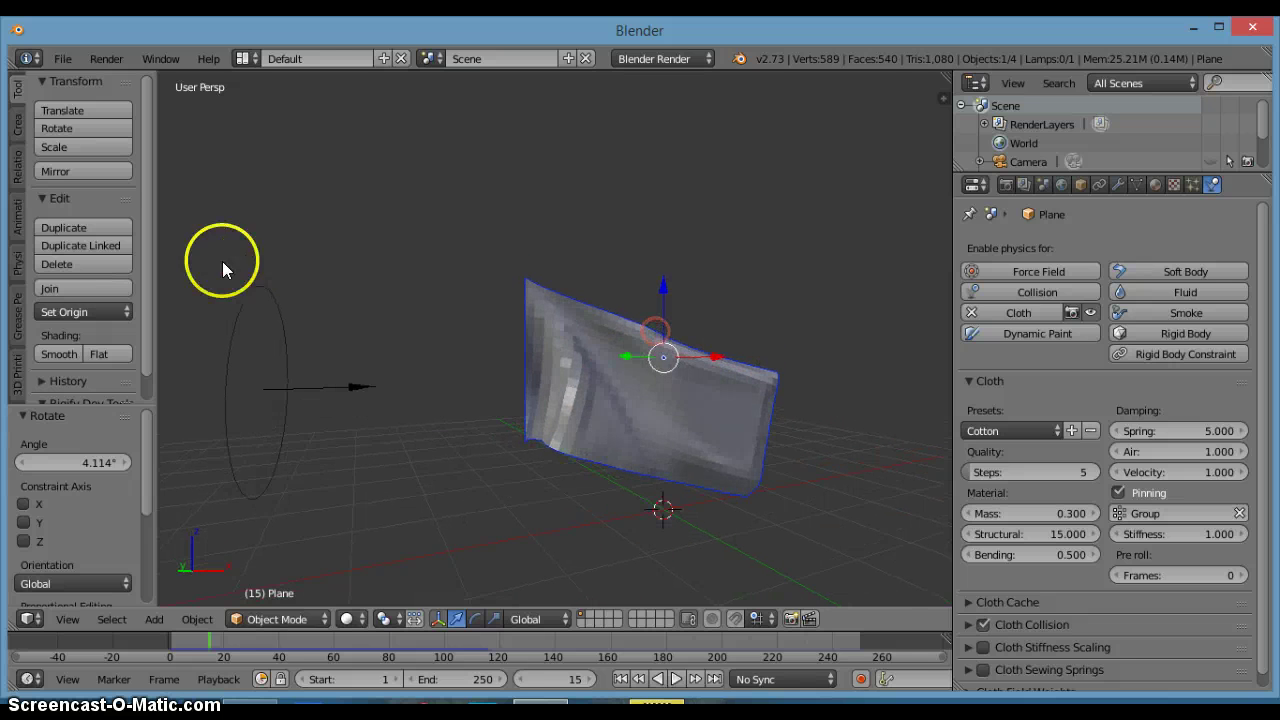
{"action": "left_click", "coordinate": [58, 352]}
{"action": "mouse_move", "coordinate": [434, 371]}
{"action": "middle_mouse_down"}
{"action": "mouse_move", "coordinate": [349, 320]}
{"action": "mouse_move", "coordinate": [360, 352]}
{"action": "mouse_move", "coordinate": [400, 374]}
{"action": "mouse_move", "coordinate": [294, 314]}
{"action": "mouse_move", "coordinate": [331, 349]}
{"action": "mouse_move", "coordinate": [390, 363]}
{"action": "middle_mouse_up"}
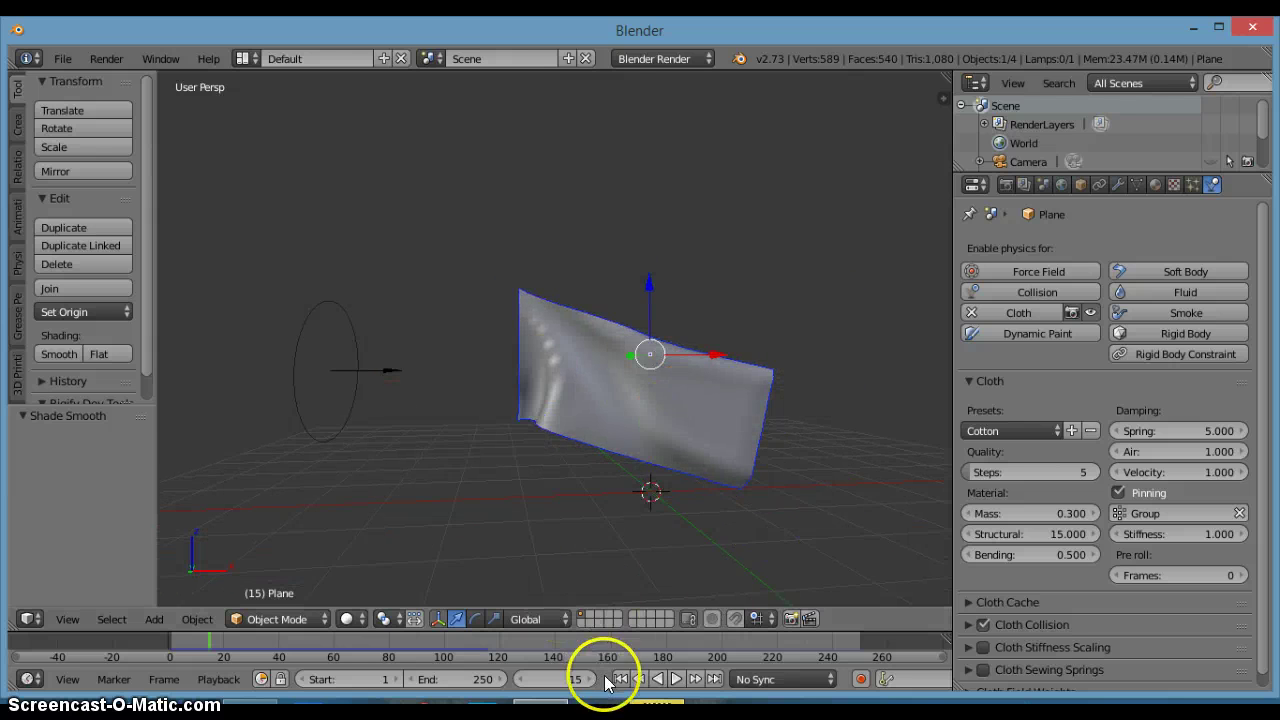
Step: Play the smooth-shaded flag simulation from the first frame, stop it, and return to the first frame
{"action": "left_click", "coordinate": [675, 679]}
{"action": "left_click", "coordinate": [620, 679]}
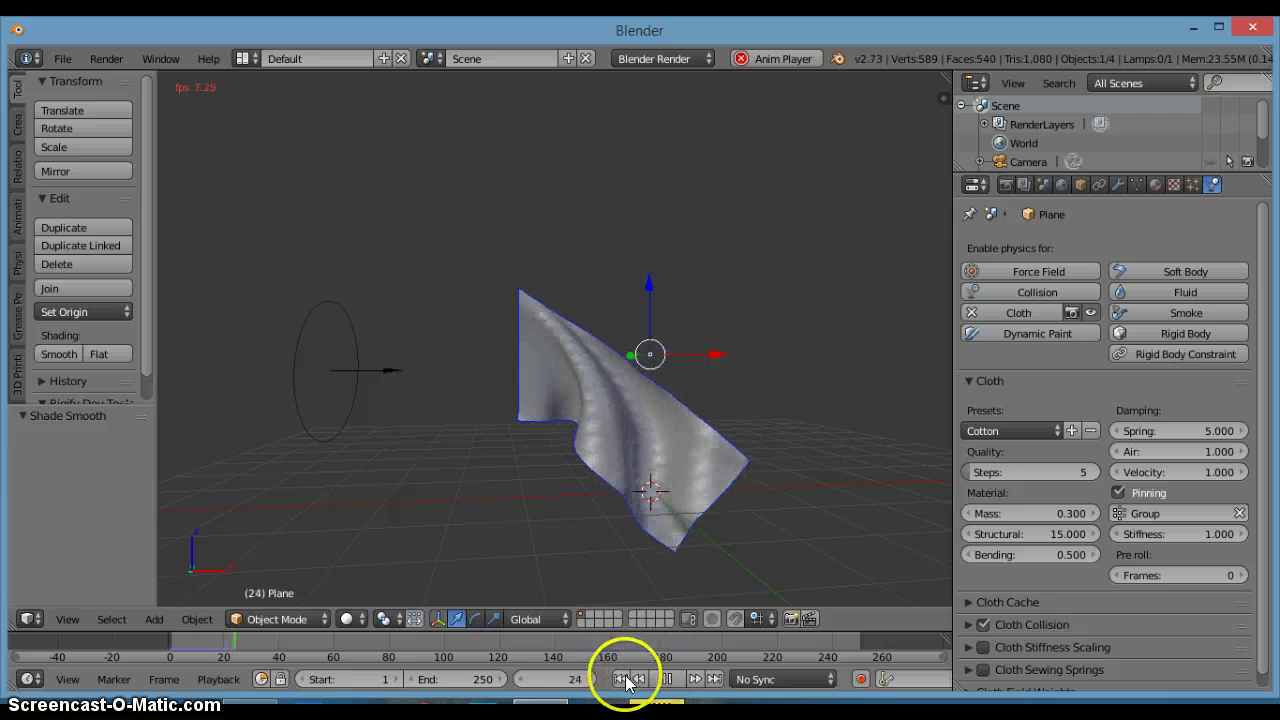
{"action": "left_click", "coordinate": [665, 679]}
{"action": "left_click", "coordinate": [620, 679]}
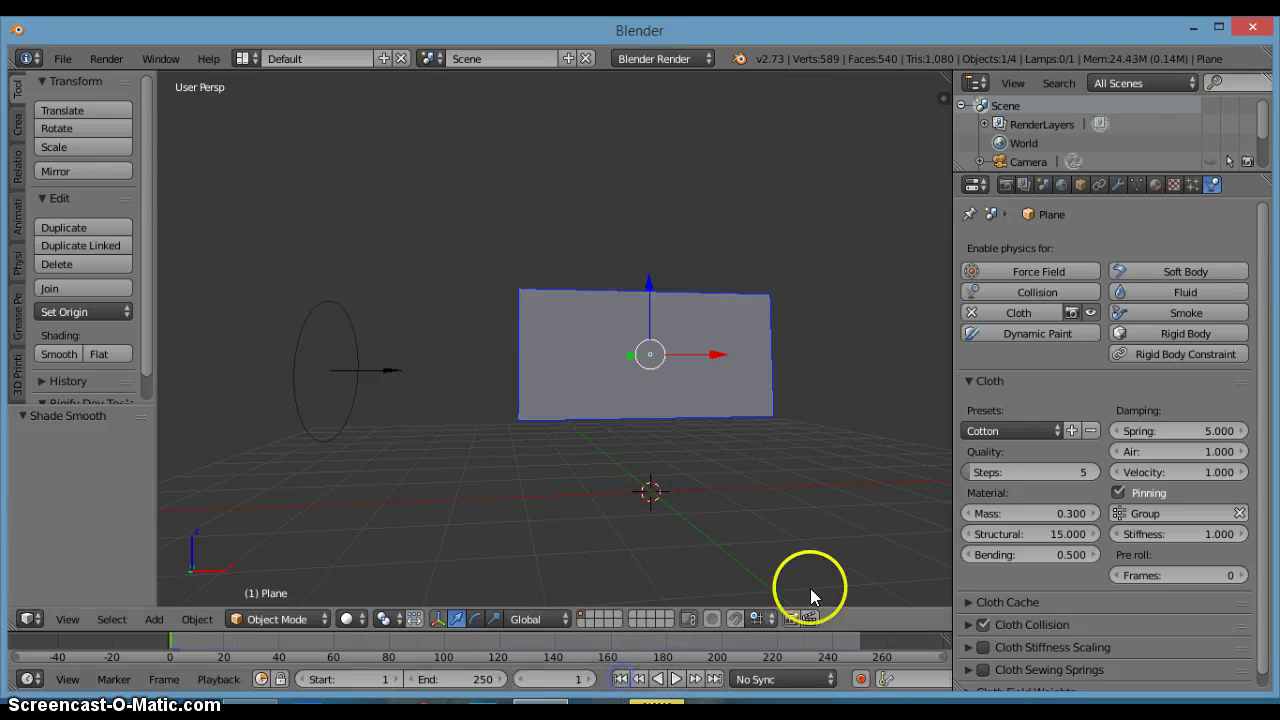
Step: Set the cloth mass to 0.020, preview the simulation, and return to the first frame
{"action": "left_click", "coordinate": [1053, 512]}
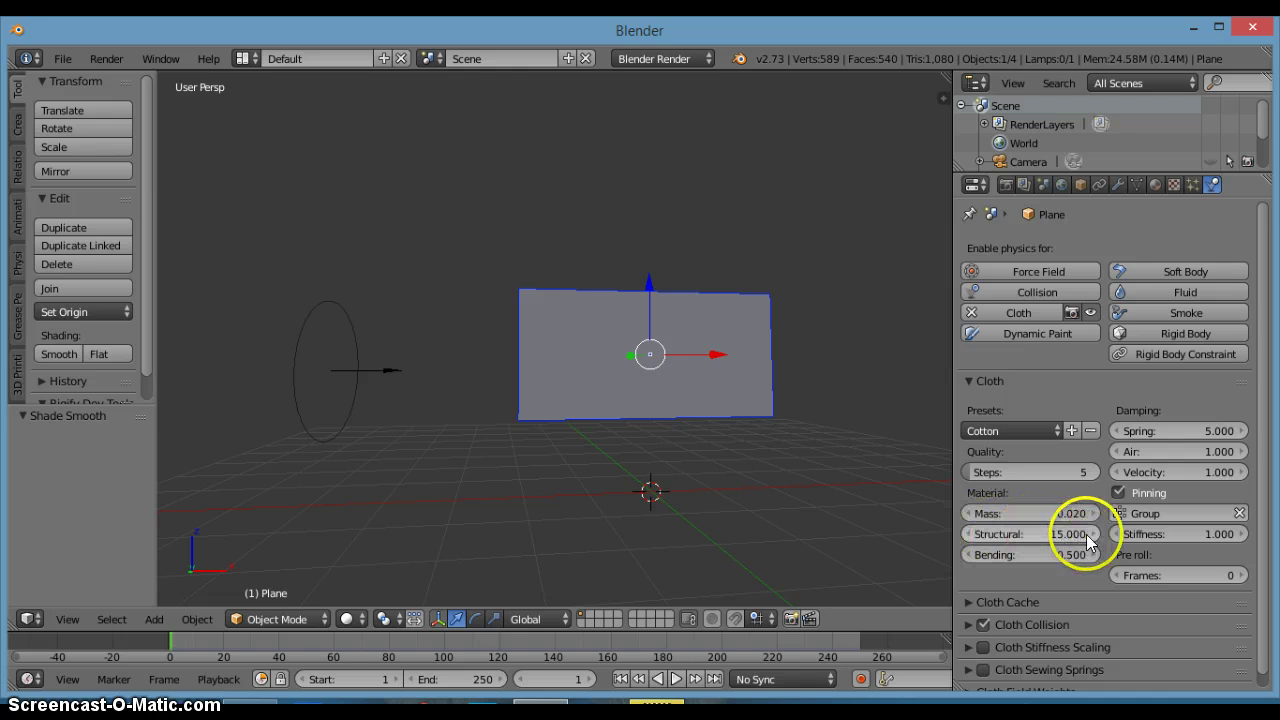
{"action": "left_click", "coordinate": [677, 679]}
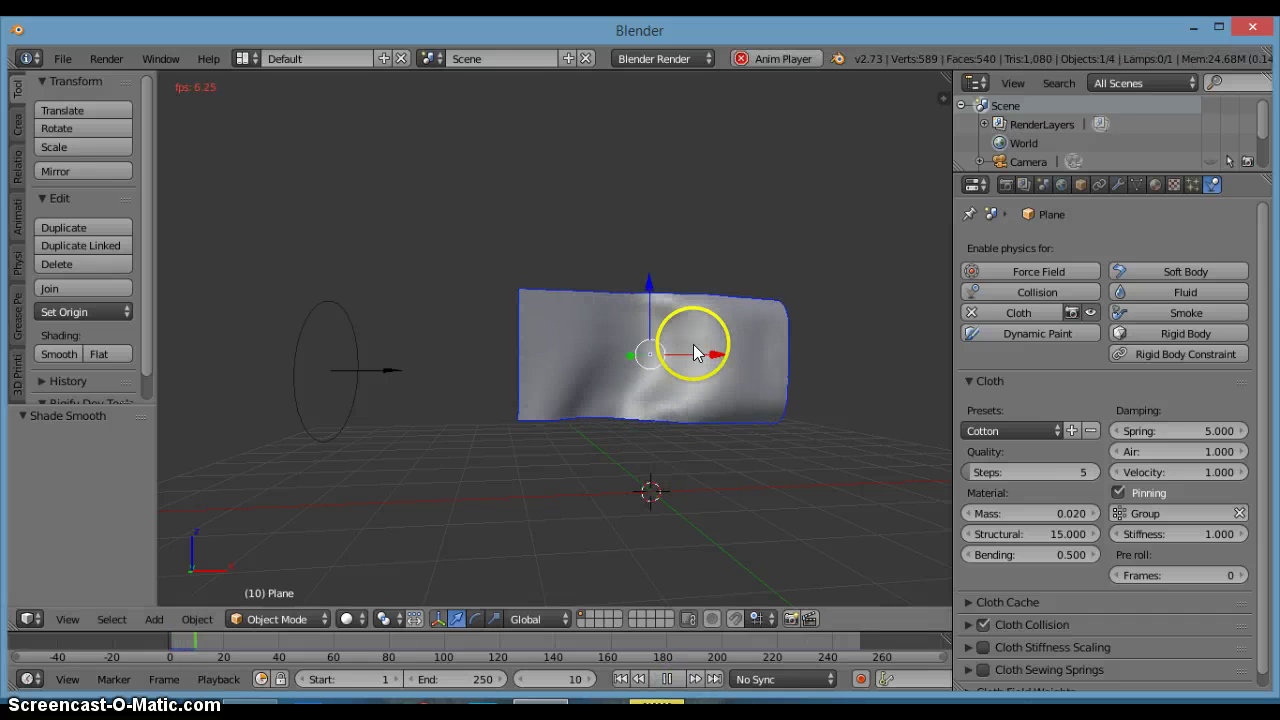
{"action": "left_click", "coordinate": [621, 679]}
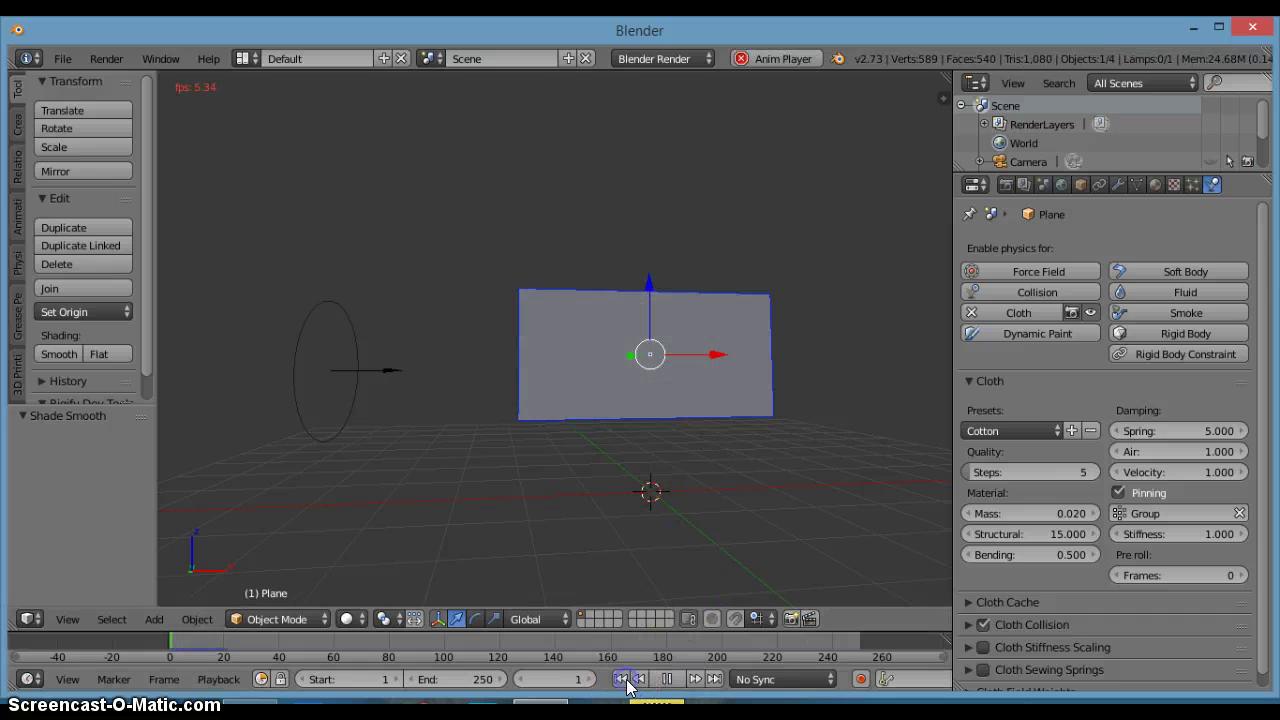
{"action": "left_click", "coordinate": [667, 679]}
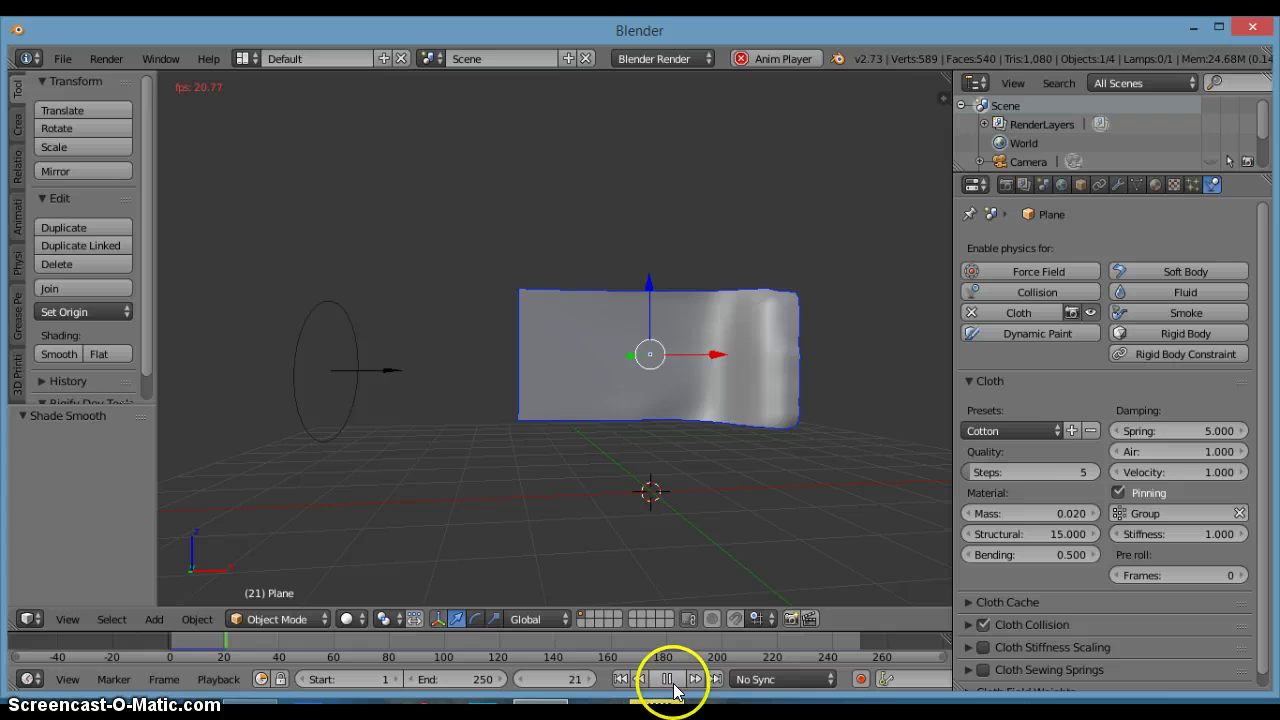
{"action": "left_click", "coordinate": [621, 679]}
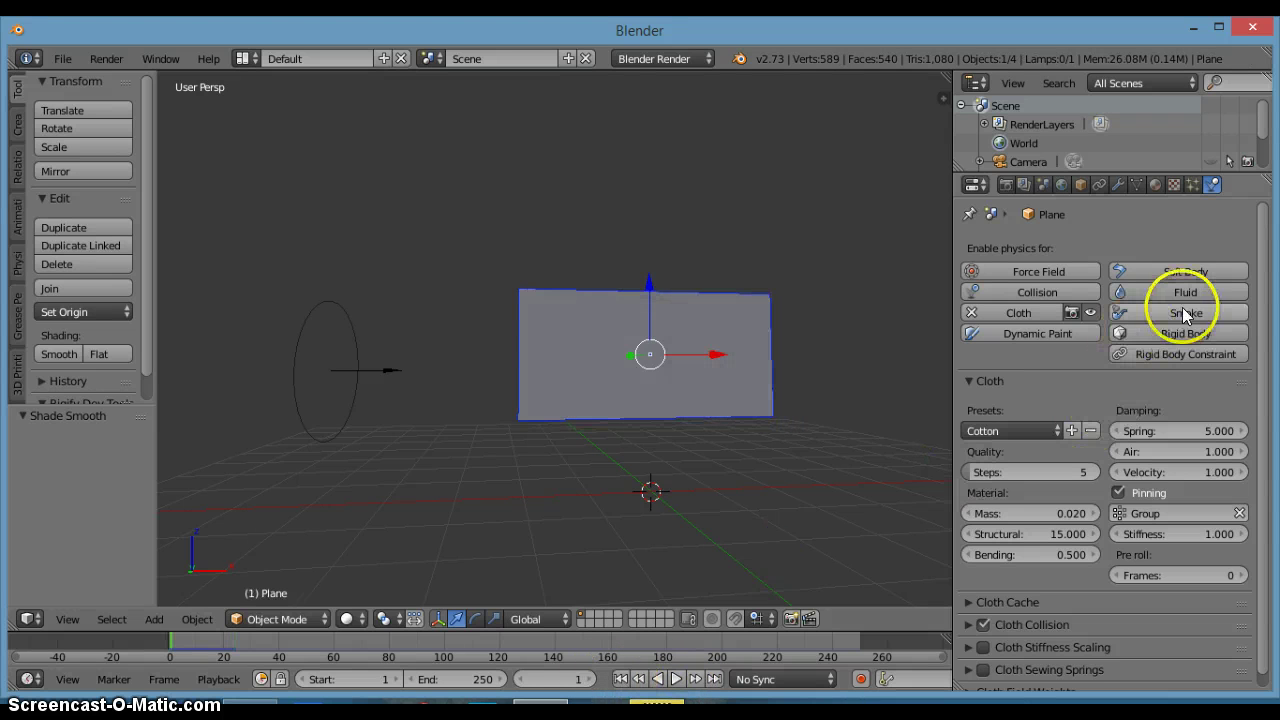
Step: Set the cloth's spring damping to 1.000 and its bending stiffness to 0.300
{"action": "left_click", "coordinate": [1204, 432]}
{"action": "key", "text": "Return"}
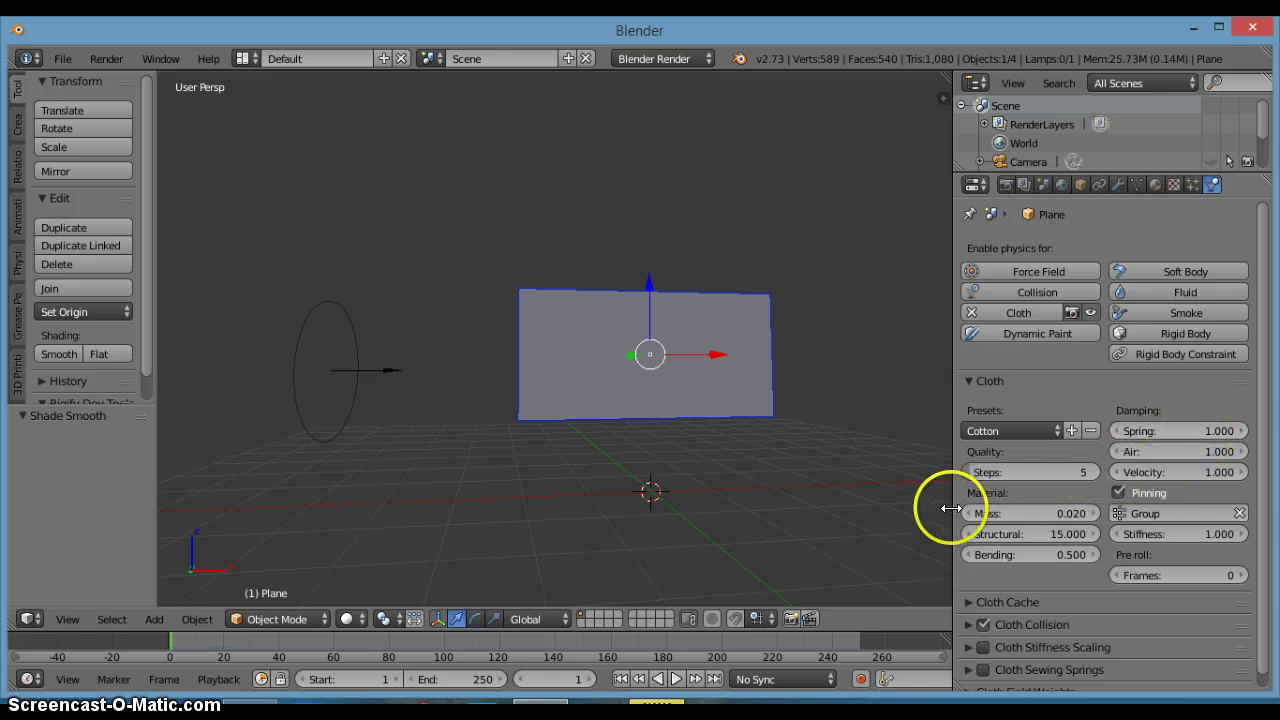
{"action": "left_click", "coordinate": [1056, 554]}
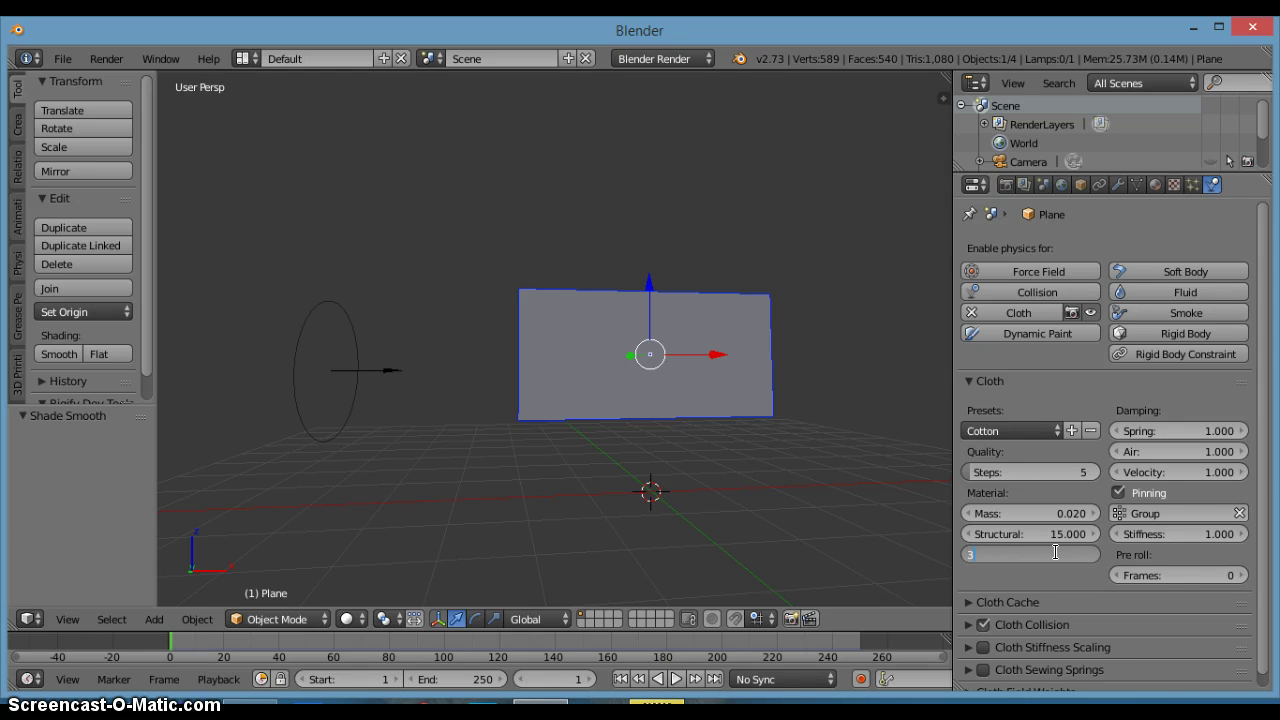
{"action": "left_click", "coordinate": [1057, 552]}
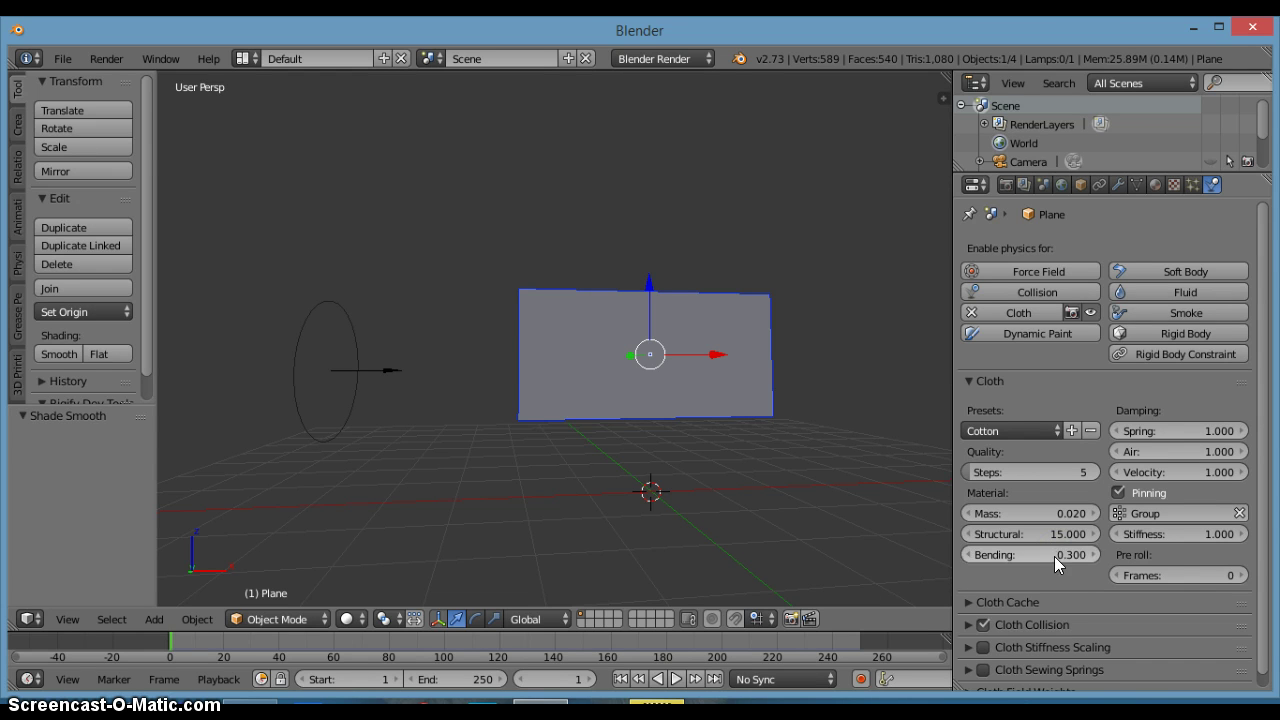
Step: Play the cloth simulation with the new damping and bending values and stop it partway
{"action": "left_click", "coordinate": [676, 679]}
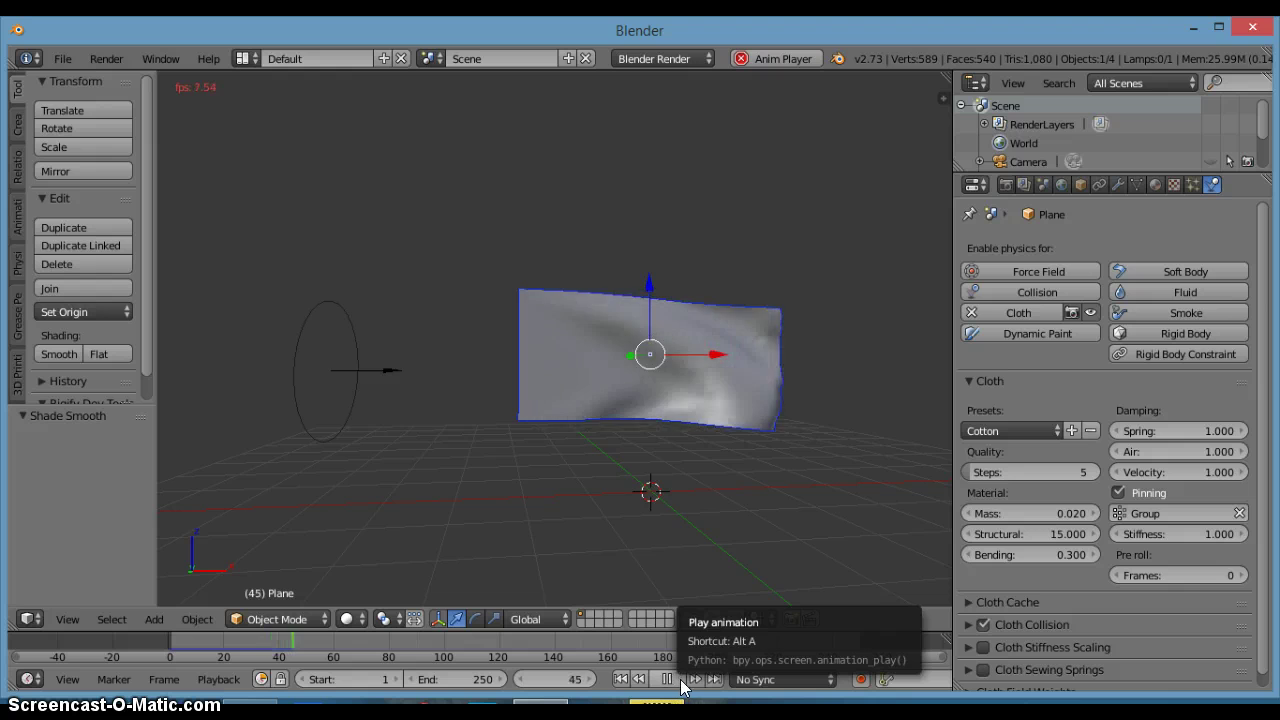
{"action": "left_click", "coordinate": [667, 681]}
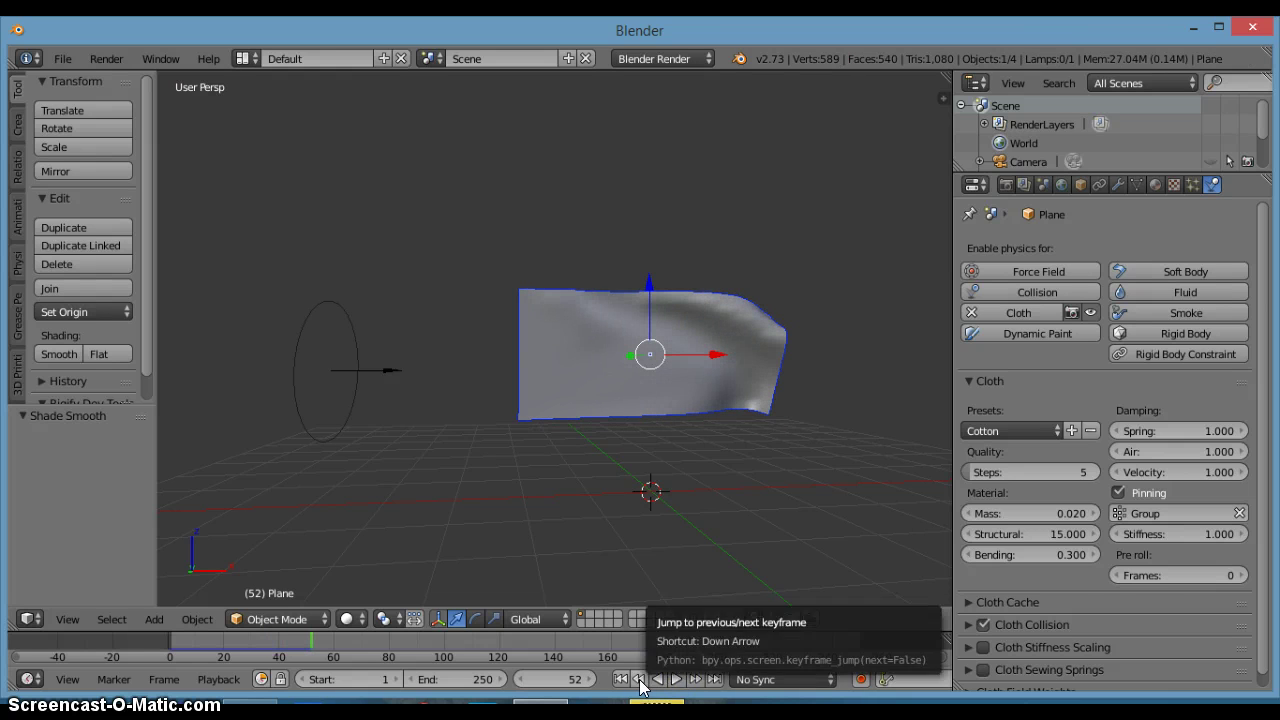
{"action": "scroll", "coordinate": [1088, 582], "scroll_direction": "down", "scroll_amount": 1}
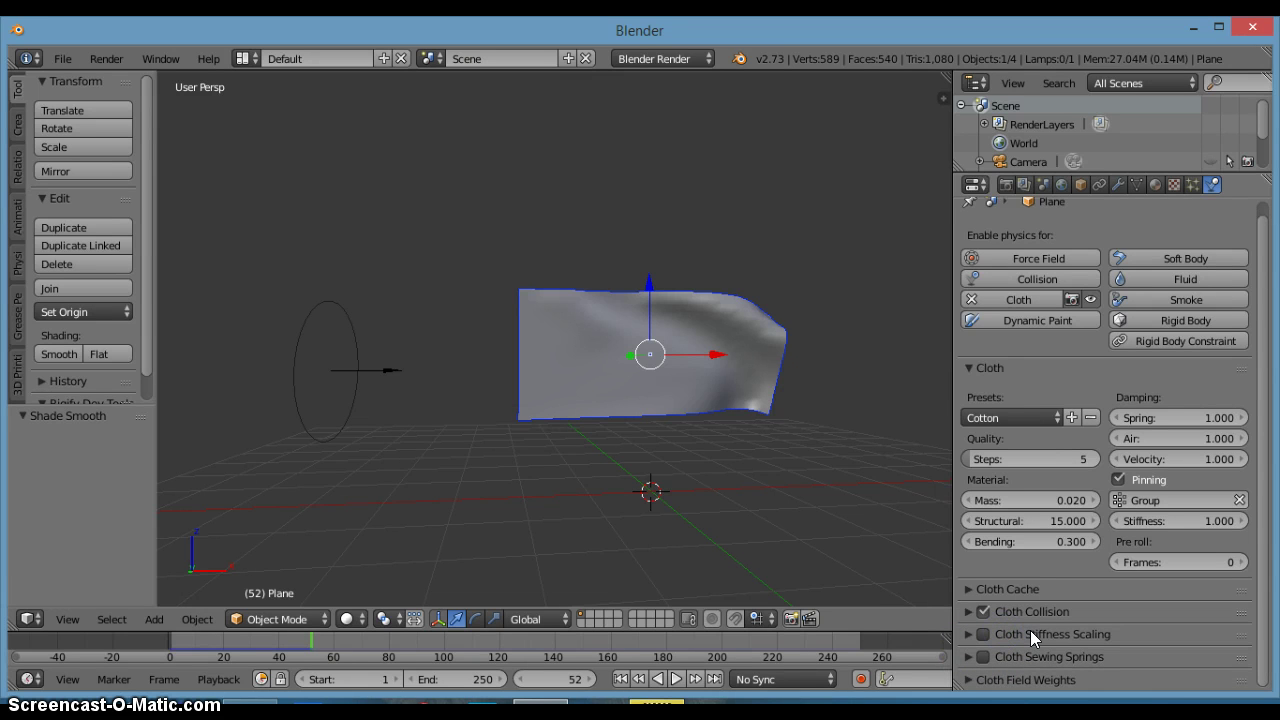
{"action": "scroll", "coordinate": [1107, 583], "scroll_direction": "up", "scroll_amount": 1}
Step: Replay the flag simulation from the first frame, watch it from another angle, stop it, and return to the first frame
{"action": "mouse_move", "coordinate": [652, 428]}
{"action": "middle_mouse_down"}
{"action": "mouse_move", "coordinate": [643, 522]}
{"action": "mouse_move", "coordinate": [630, 440]}
{"action": "middle_mouse_up"}
{"action": "scroll", "coordinate": [617, 414], "scroll_direction": "up", "scroll_amount": 6}
{"action": "scroll", "coordinate": [614, 420], "scroll_direction": "down", "scroll_amount": 2}
{"action": "left_click", "coordinate": [676, 678]}
{"action": "left_click", "coordinate": [622, 679]}
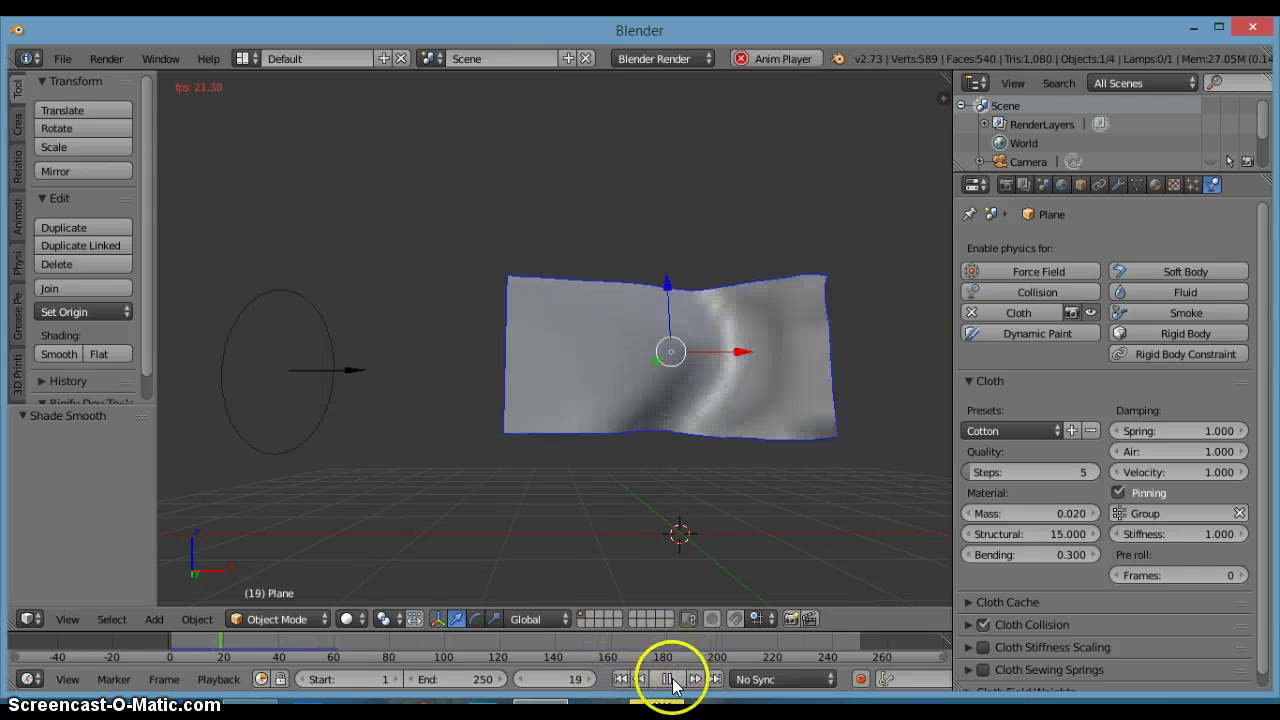
{"action": "middle_click_drag", "start_coordinate": [690, 595], "coordinate": [700, 557]}
{"action": "left_click", "coordinate": [667, 679]}
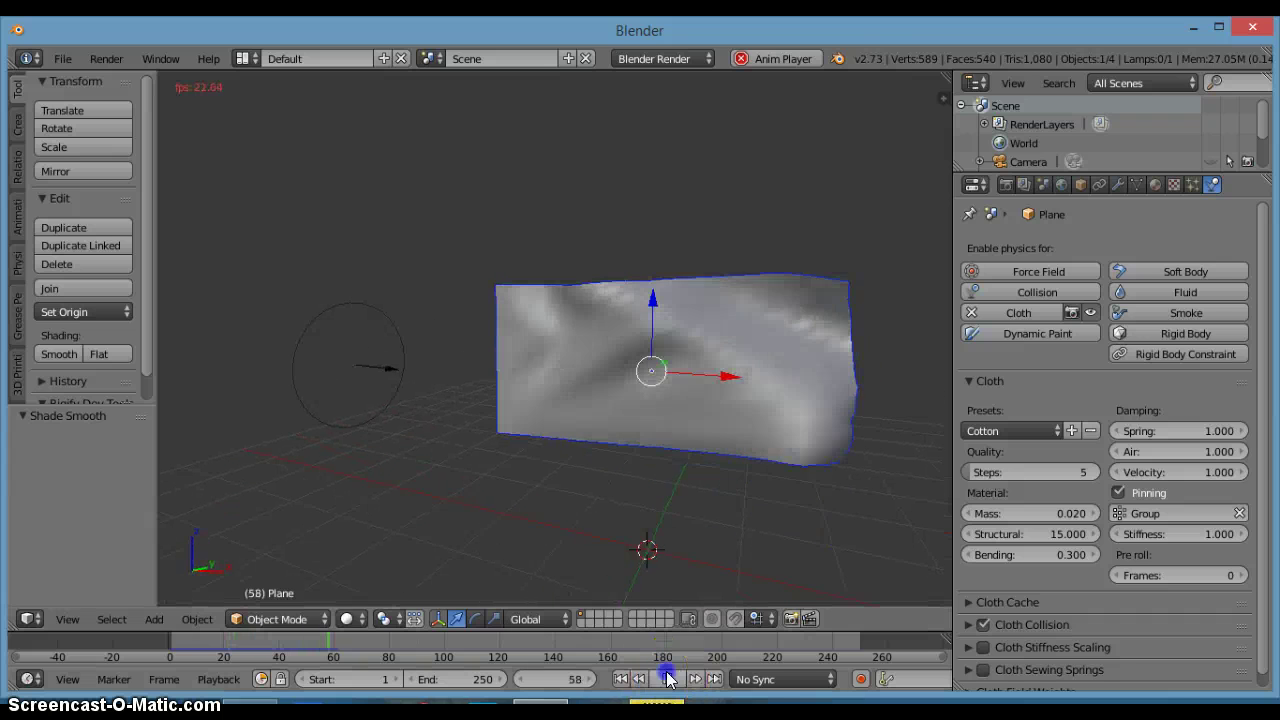
{"action": "left_click", "coordinate": [622, 679]}
{"action": "middle_click_drag", "start_coordinate": [731, 491], "coordinate": [610, 441]}
{"action": "scroll", "coordinate": [610, 441], "scroll_direction": "down", "scroll_amount": 4}
{"action": "middle_click_drag", "start_coordinate": [610, 441], "coordinate": [772, 442]}
{"action": "scroll", "coordinate": [646, 477], "scroll_direction": "up", "scroll_amount": 1}
{"action": "scroll", "coordinate": [762, 452], "scroll_direction": "down", "scroll_amount": 3}
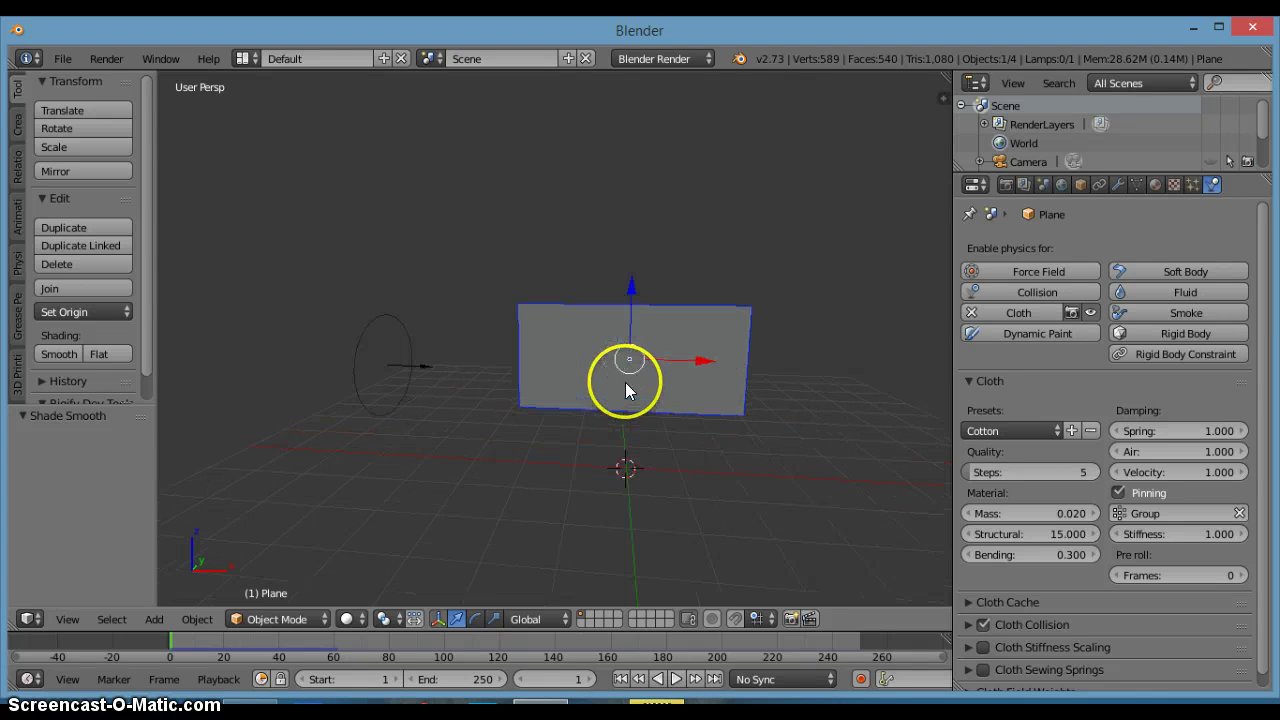
{"action": "middle_click_drag", "start_coordinate": [625, 383], "coordinate": [544, 377]}
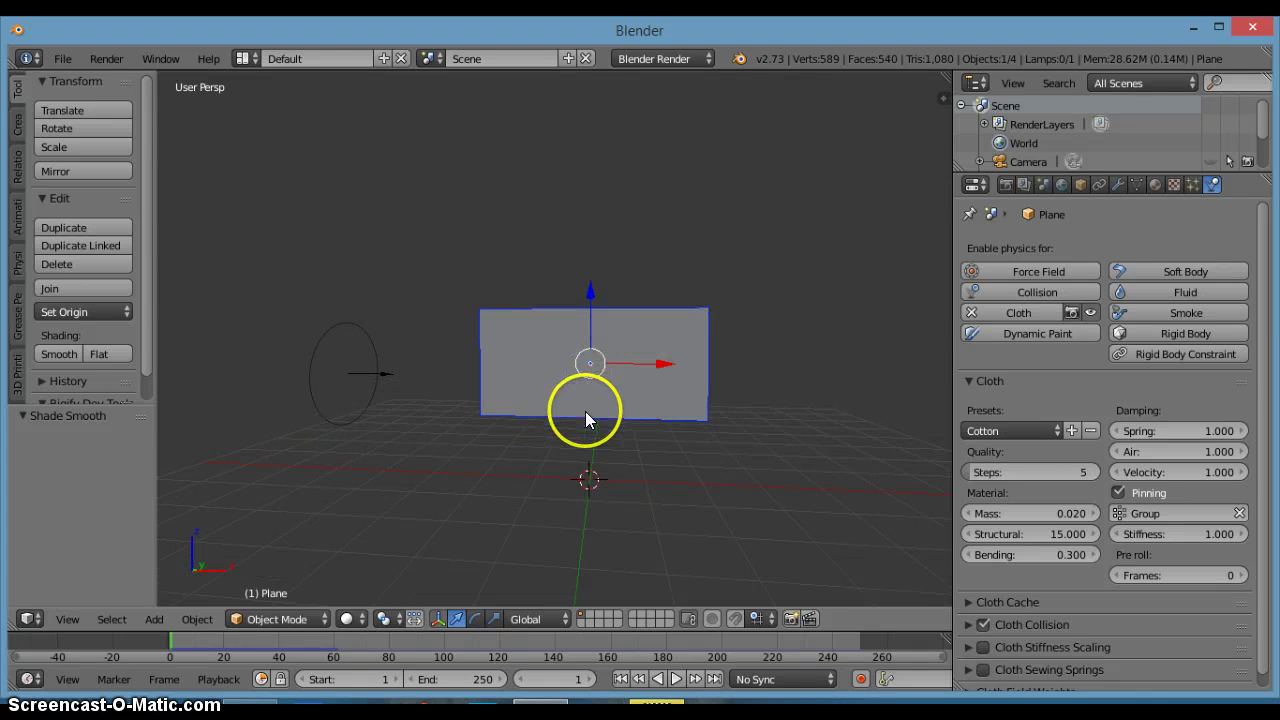
{"action": "middle_click_drag", "start_coordinate": [538, 432], "coordinate": [655, 350]}
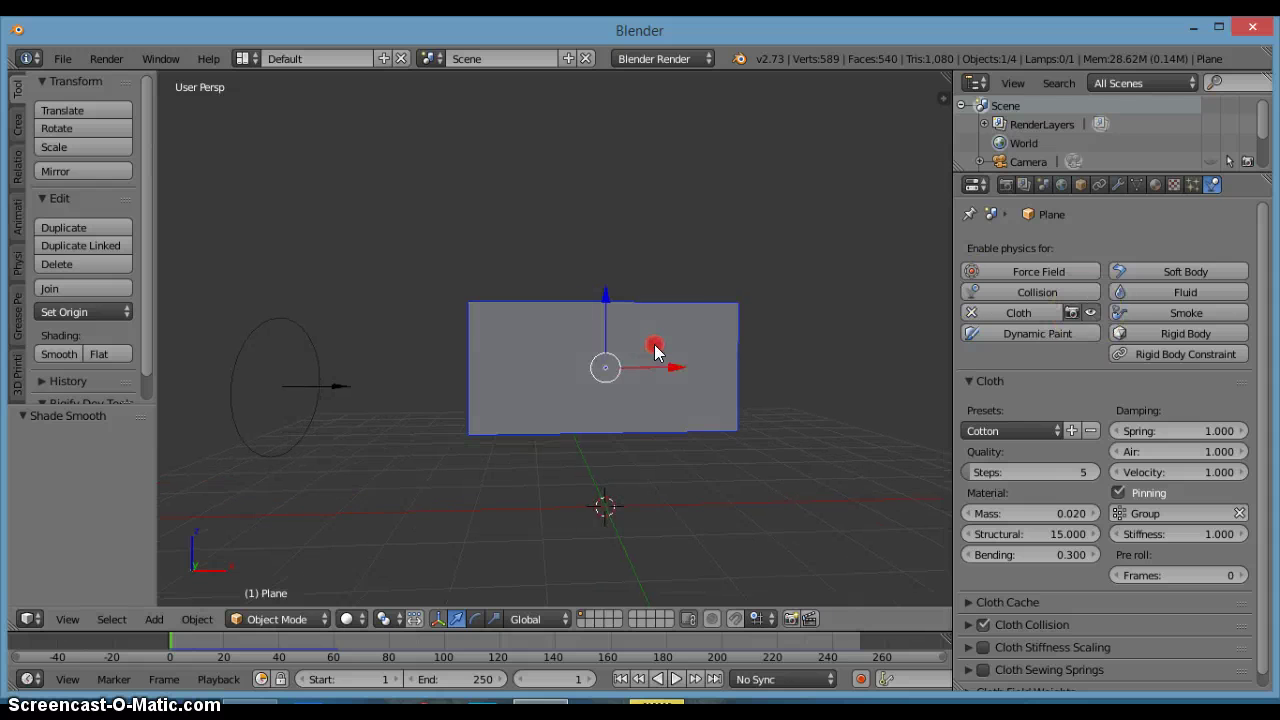
Step: Add a new material to the flag plane and set its specular intensity to 0
{"action": "left_click", "coordinate": [1156, 188]}
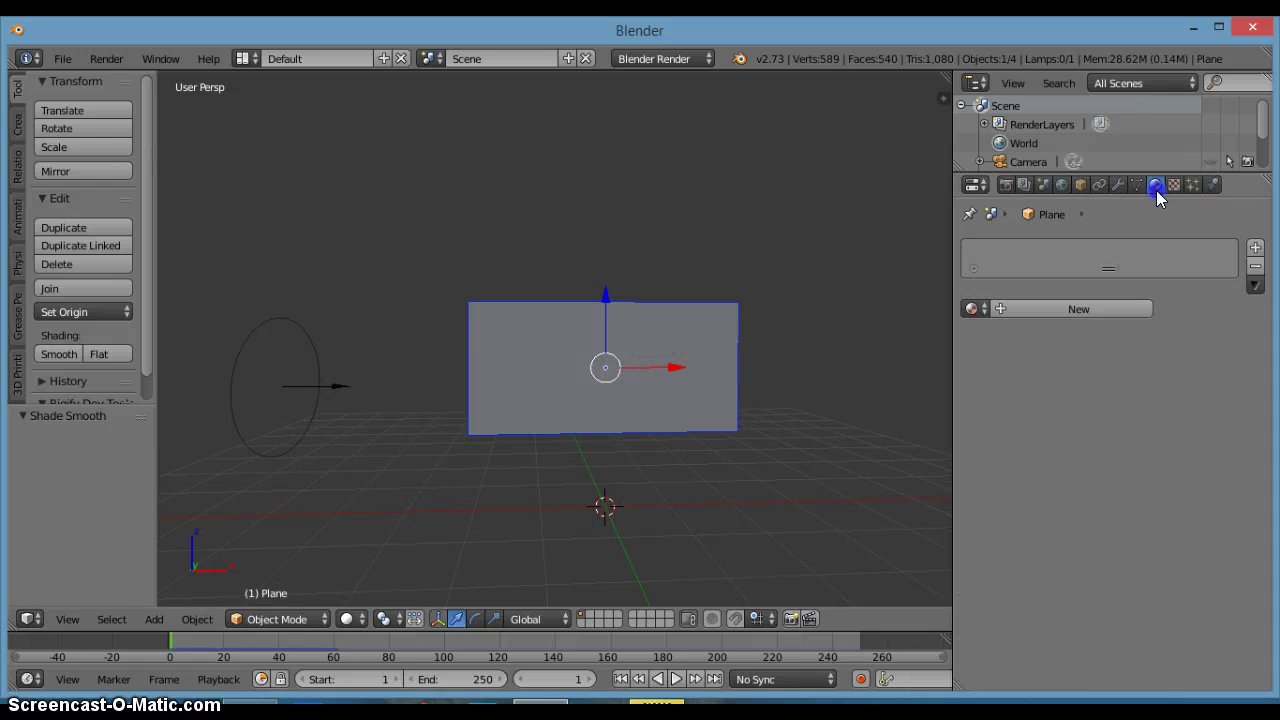
{"action": "left_click", "coordinate": [1033, 314]}
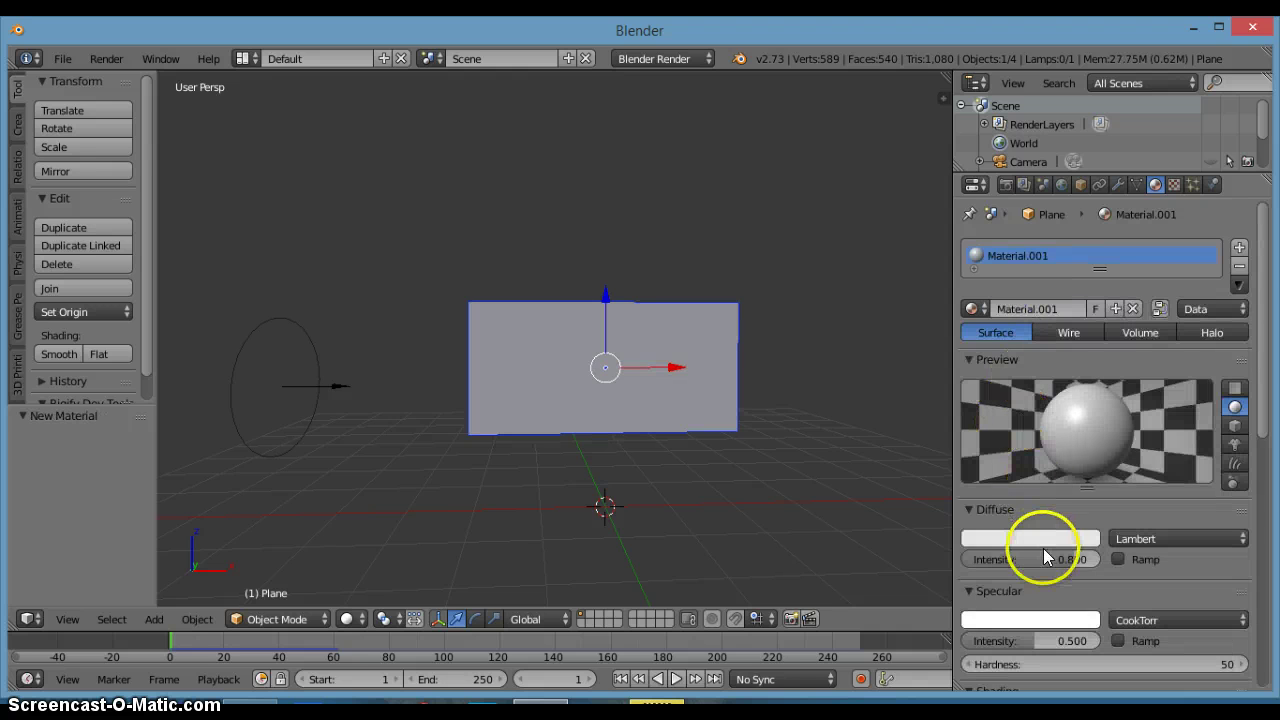
{"action": "scroll", "coordinate": [1043, 546], "scroll_direction": "down", "scroll_amount": 1}
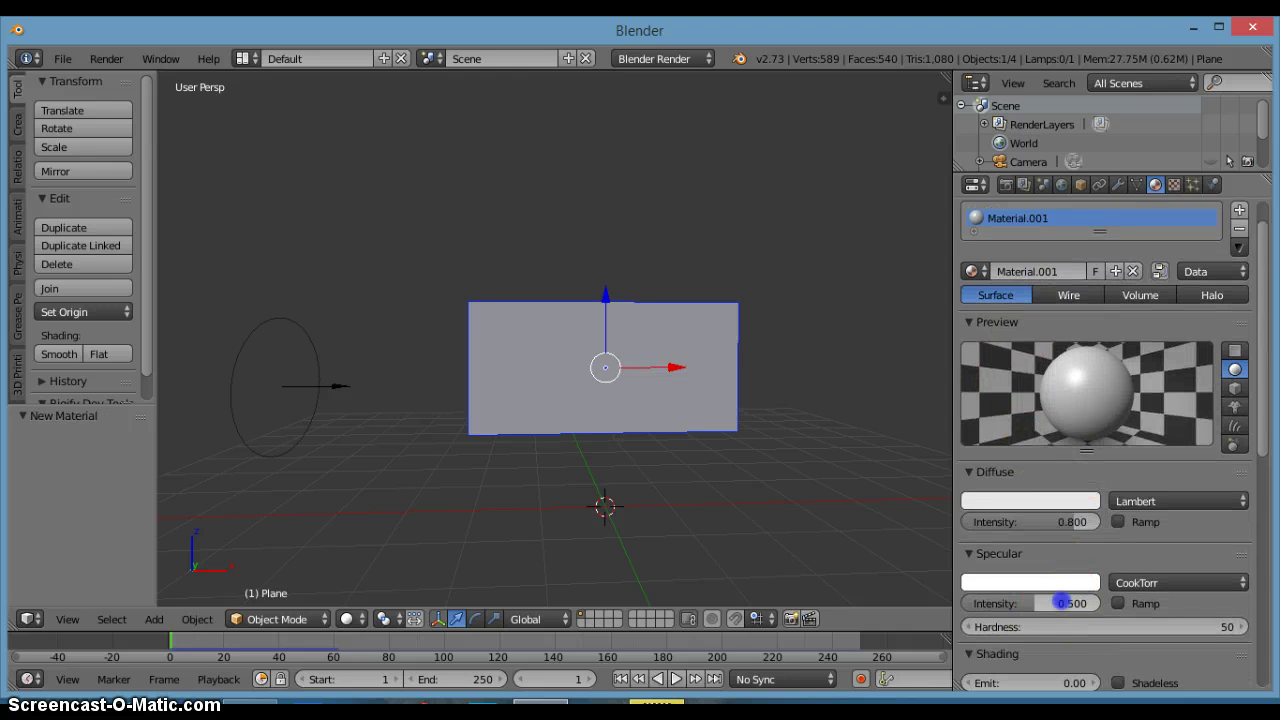
{"action": "left_click_drag", "start_coordinate": [1062, 603], "coordinate": [890, 616]}
{"action": "left_click_drag", "start_coordinate": [997, 616], "coordinate": [1158, 624]}
{"action": "middle_click_drag", "start_coordinate": [740, 340], "coordinate": [674, 343]}
{"action": "left_click_drag", "start_coordinate": [1071, 606], "coordinate": [714, 637]}
{"action": "middle_click_drag", "start_coordinate": [685, 398], "coordinate": [709, 392]}
{"action": "middle_click_drag", "start_coordinate": [803, 408], "coordinate": [857, 434]}
{"action": "scroll", "coordinate": [896, 430], "scroll_direction": "up", "scroll_amount": 3}
{"action": "scroll", "coordinate": [896, 430], "scroll_direction": "down", "scroll_amount": 3}
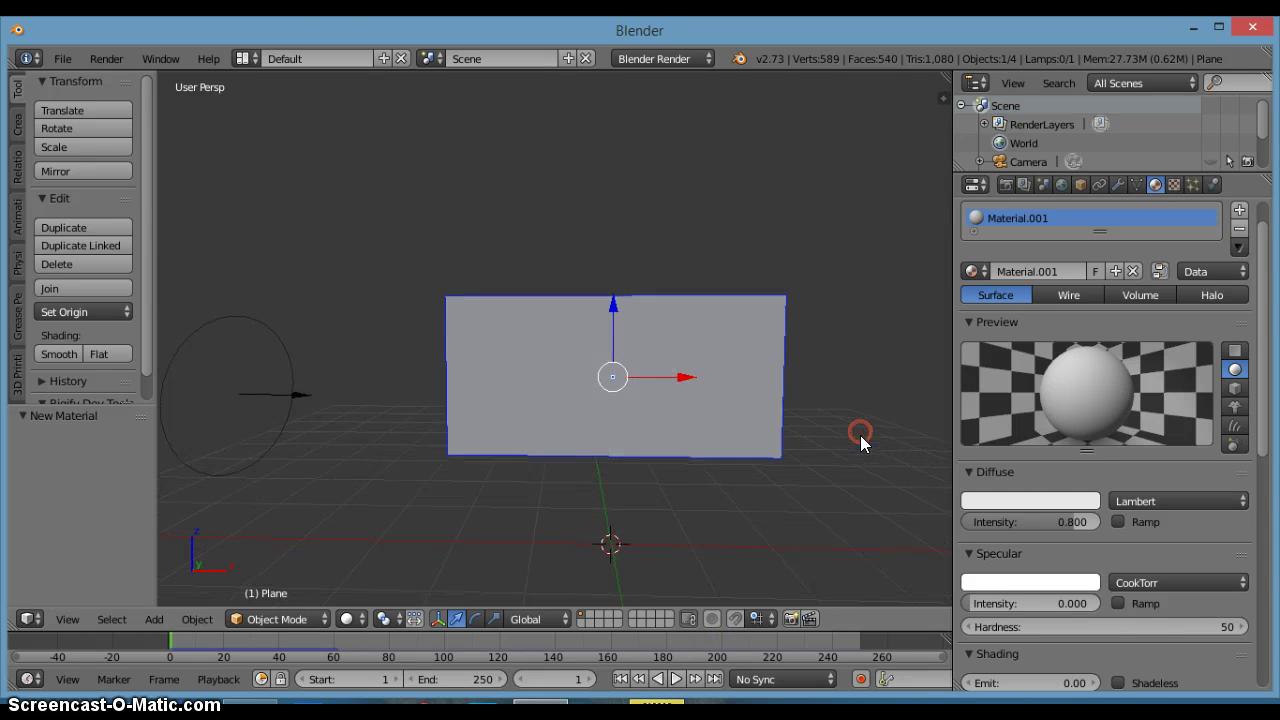
Step: Add a new texture to the flag's material, keeping its type as Image or Movie
{"action": "scroll", "coordinate": [1124, 437], "scroll_direction": "down", "scroll_amount": 3}
{"action": "scroll", "coordinate": [1124, 436], "scroll_direction": "down", "scroll_amount": 2}
{"action": "scroll", "coordinate": [1130, 400], "scroll_direction": "up", "scroll_amount": 4}
{"action": "left_click", "coordinate": [1174, 186]}
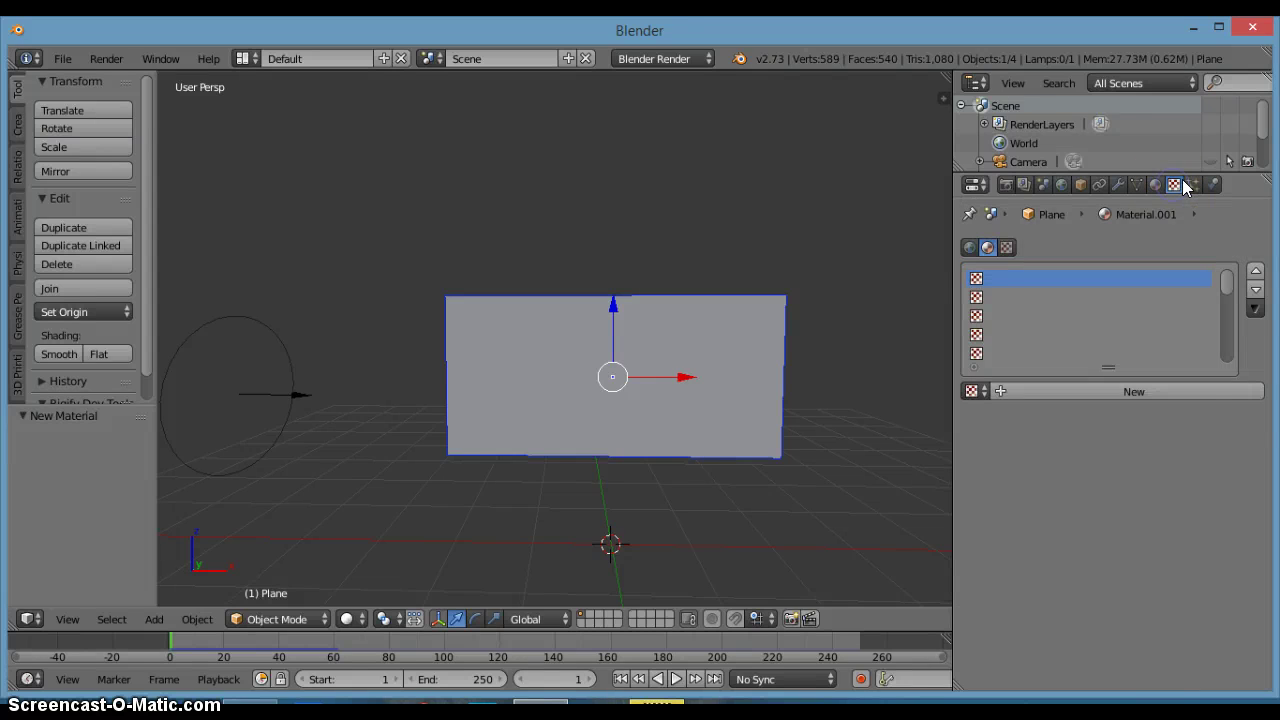
{"action": "left_click", "coordinate": [1127, 392]}
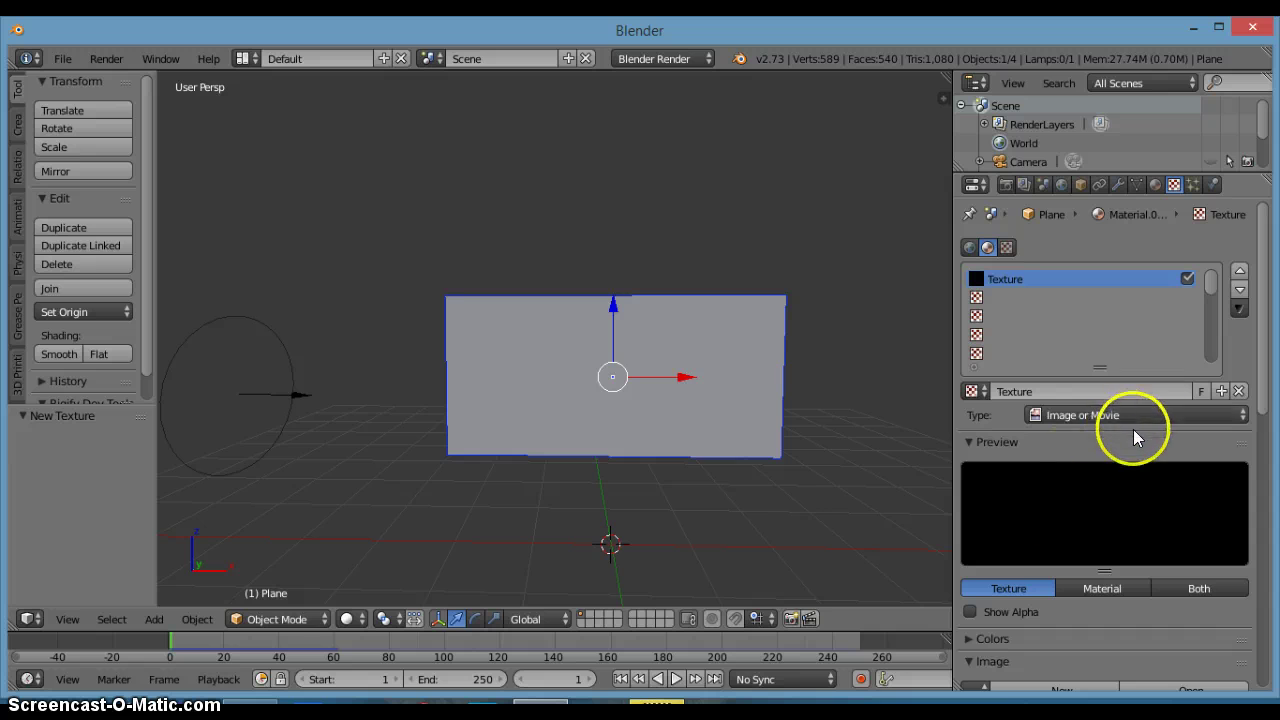
{"action": "scroll", "coordinate": [1132, 448], "scroll_direction": "down", "scroll_amount": 2}
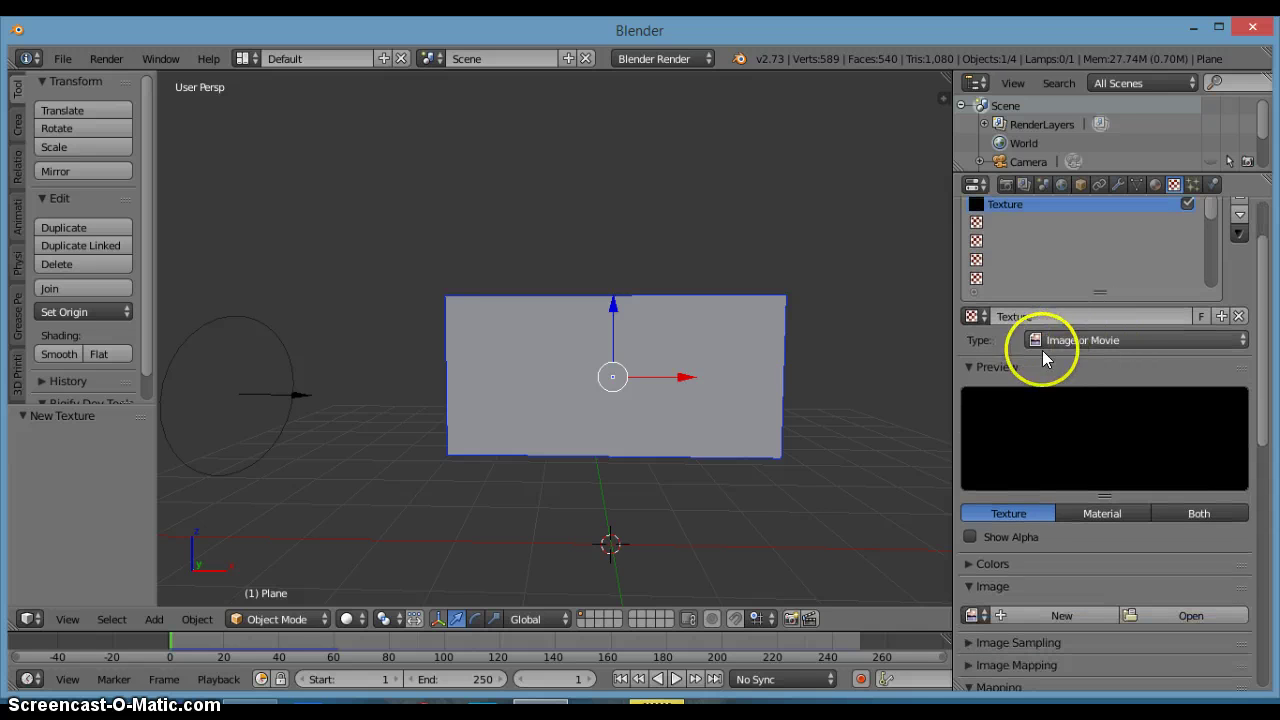
{"action": "left_click", "coordinate": [1084, 340]}
{"action": "left_click", "coordinate": [1084, 340]}
Step: Load Flag_of_Canada.pgn.png from the BLENDER PICS folder as the texture's image
{"action": "scroll", "coordinate": [1167, 484], "scroll_direction": "down", "scroll_amount": 2}
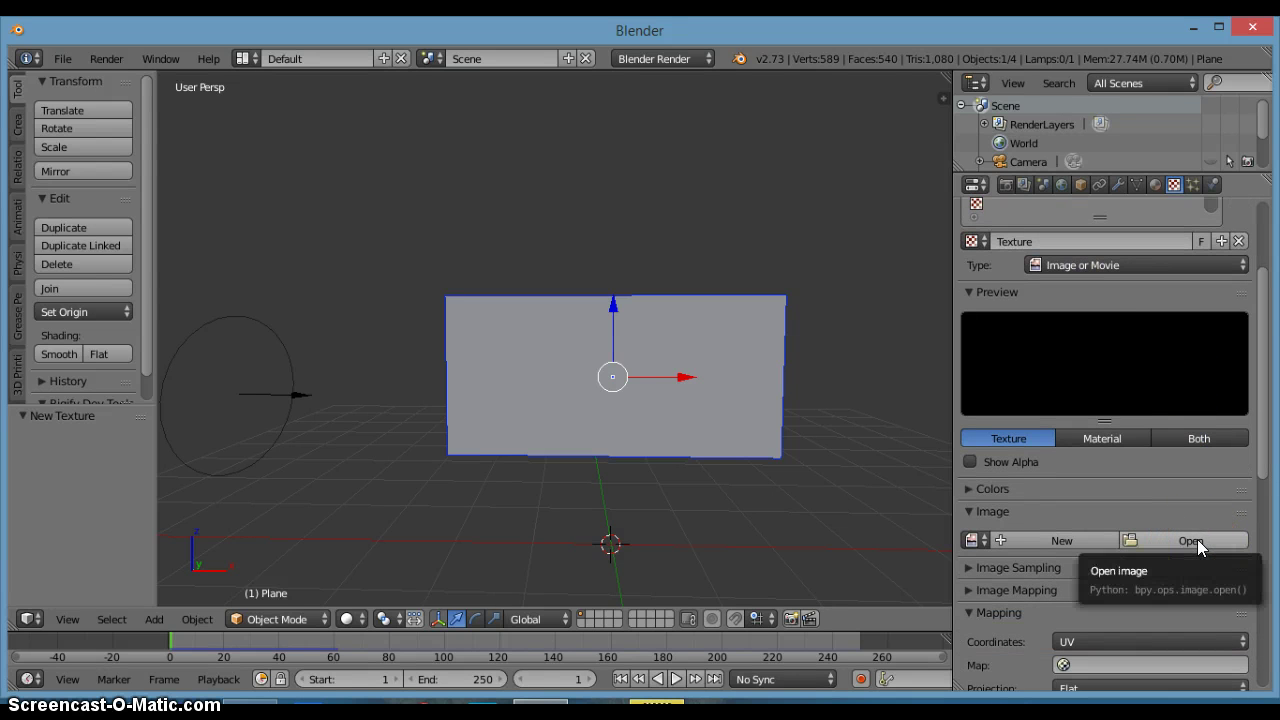
{"action": "left_click", "coordinate": [1197, 539]}
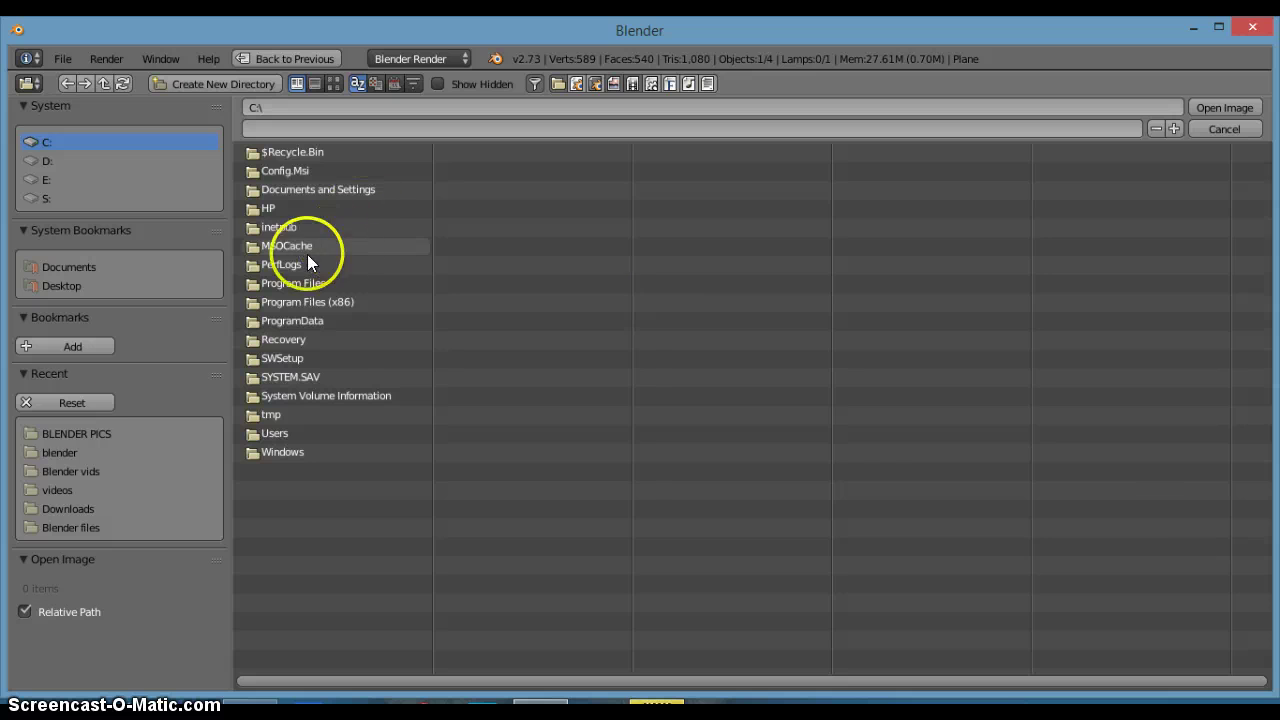
{"action": "left_click", "coordinate": [71, 437]}
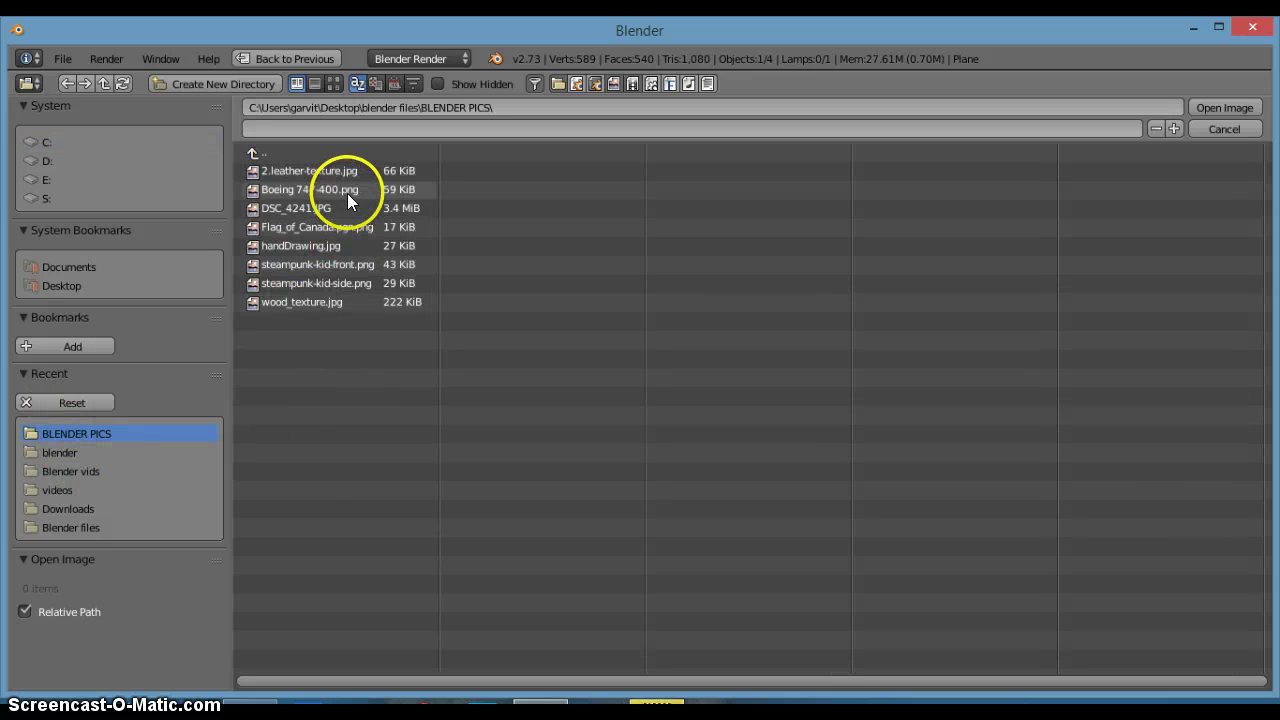
{"action": "left_click", "coordinate": [349, 228]}
{"action": "left_click", "coordinate": [1220, 108]}
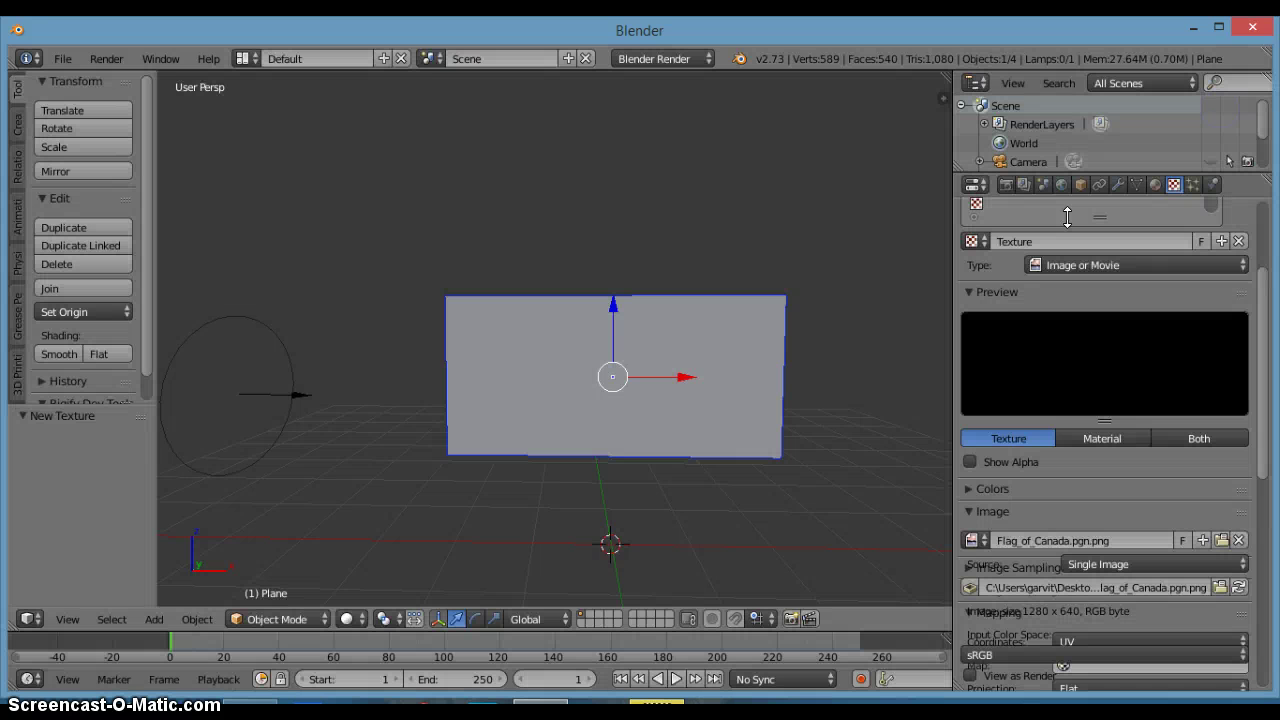
Step: Examine the flag texture's preview and its image settings down to the mapping options
{"action": "scroll", "coordinate": [742, 388], "scroll_direction": "up", "scroll_amount": 5}
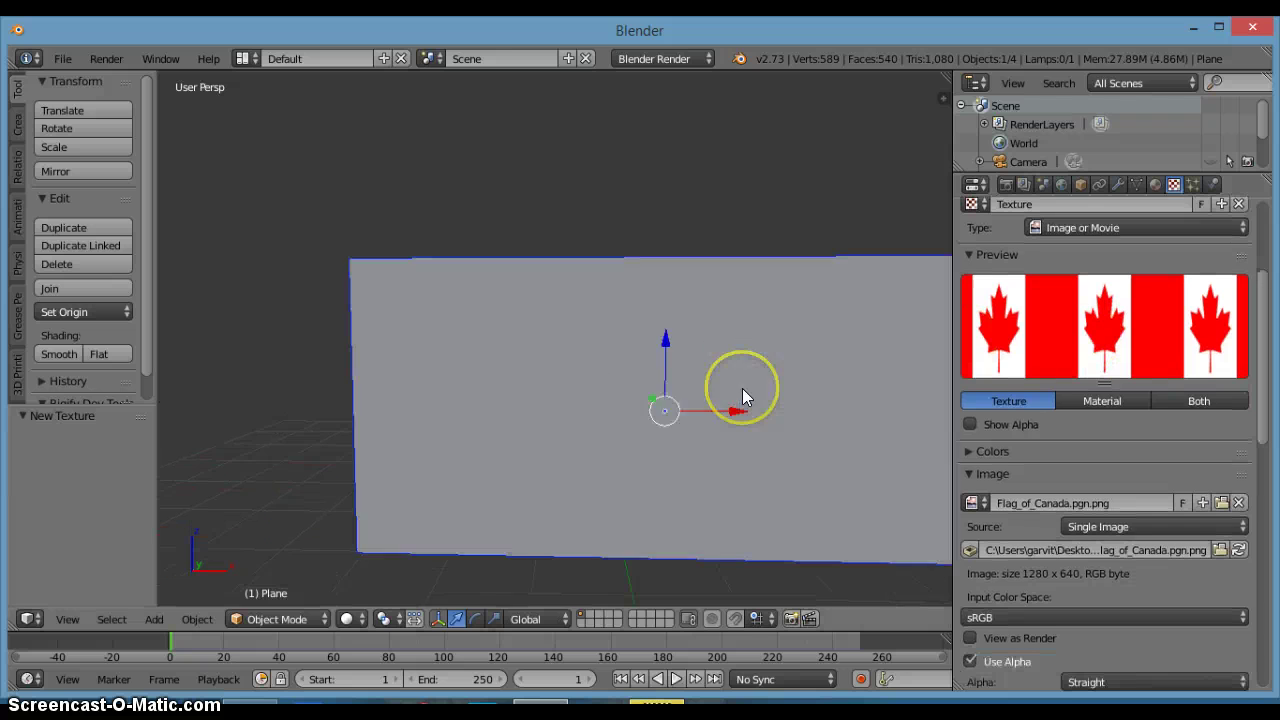
{"action": "scroll", "coordinate": [742, 388], "scroll_direction": "down", "scroll_amount": 3}
{"action": "scroll", "coordinate": [1062, 468], "scroll_direction": "down", "scroll_amount": 1}
{"action": "scroll", "coordinate": [1062, 468], "scroll_direction": "down", "scroll_amount": 1}
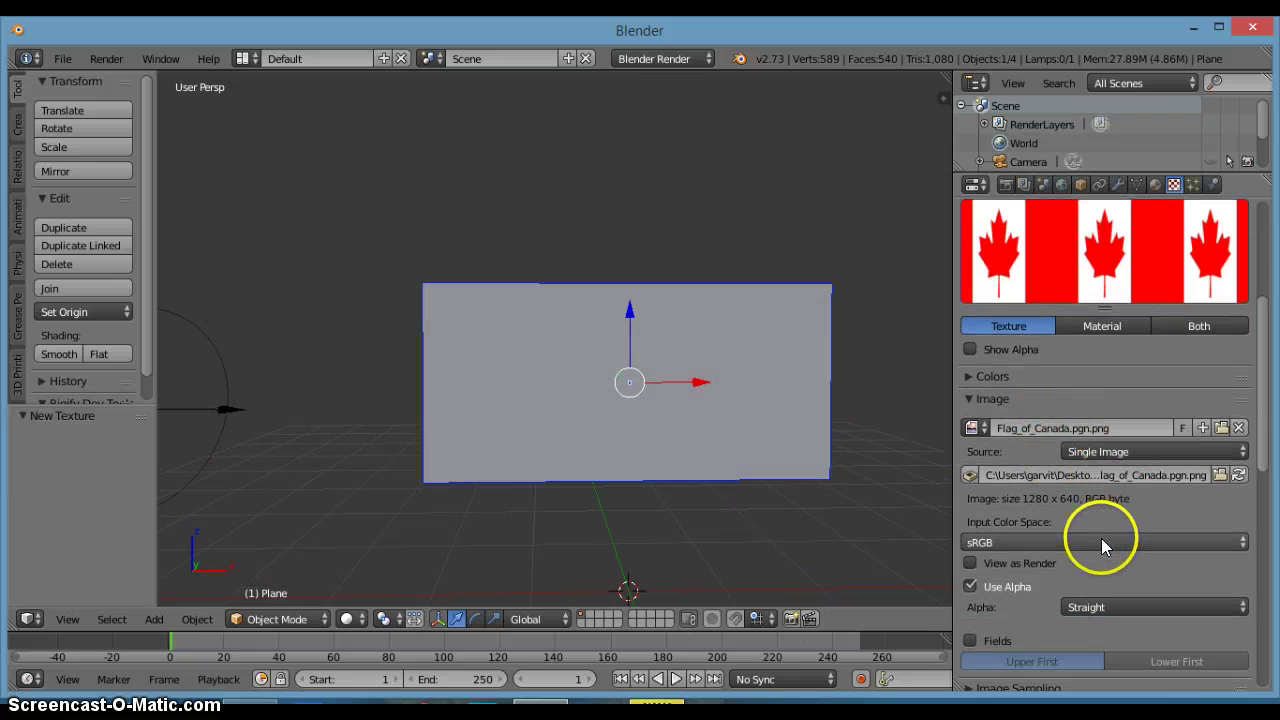
{"action": "scroll", "coordinate": [908, 518], "scroll_direction": "down", "scroll_amount": 3}
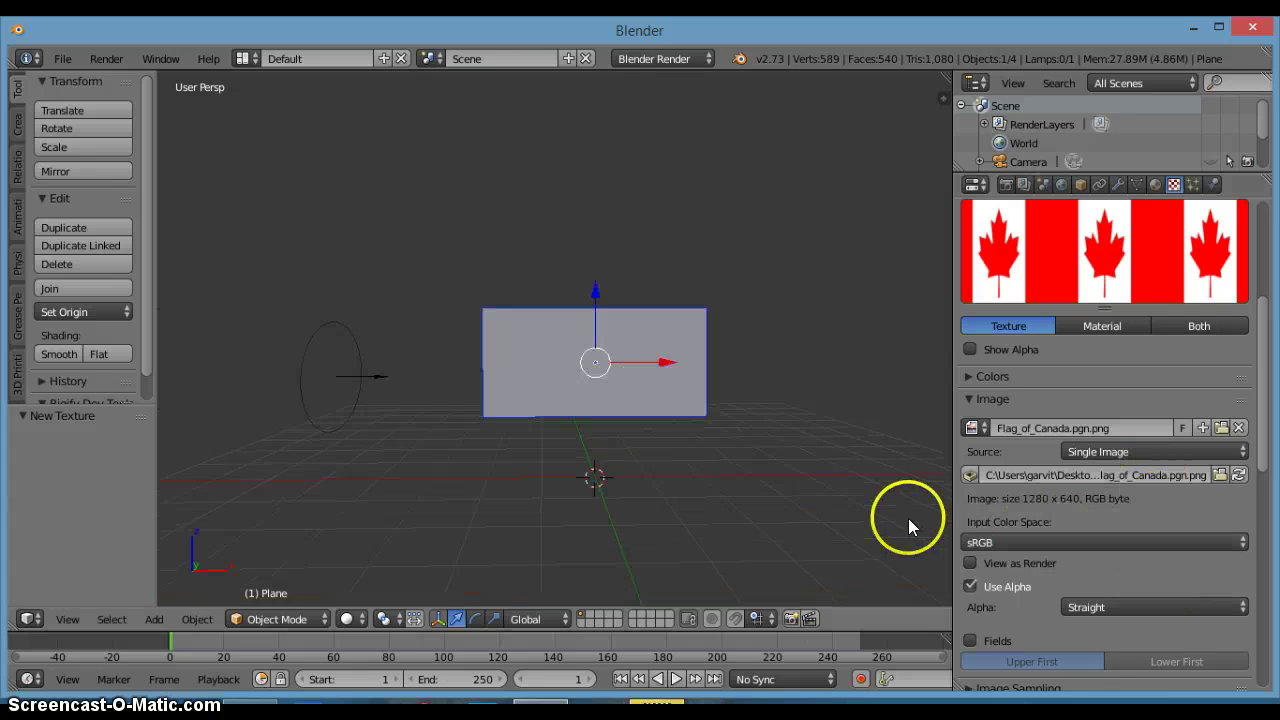
{"action": "scroll", "coordinate": [1165, 605], "scroll_direction": "down", "scroll_amount": 2}
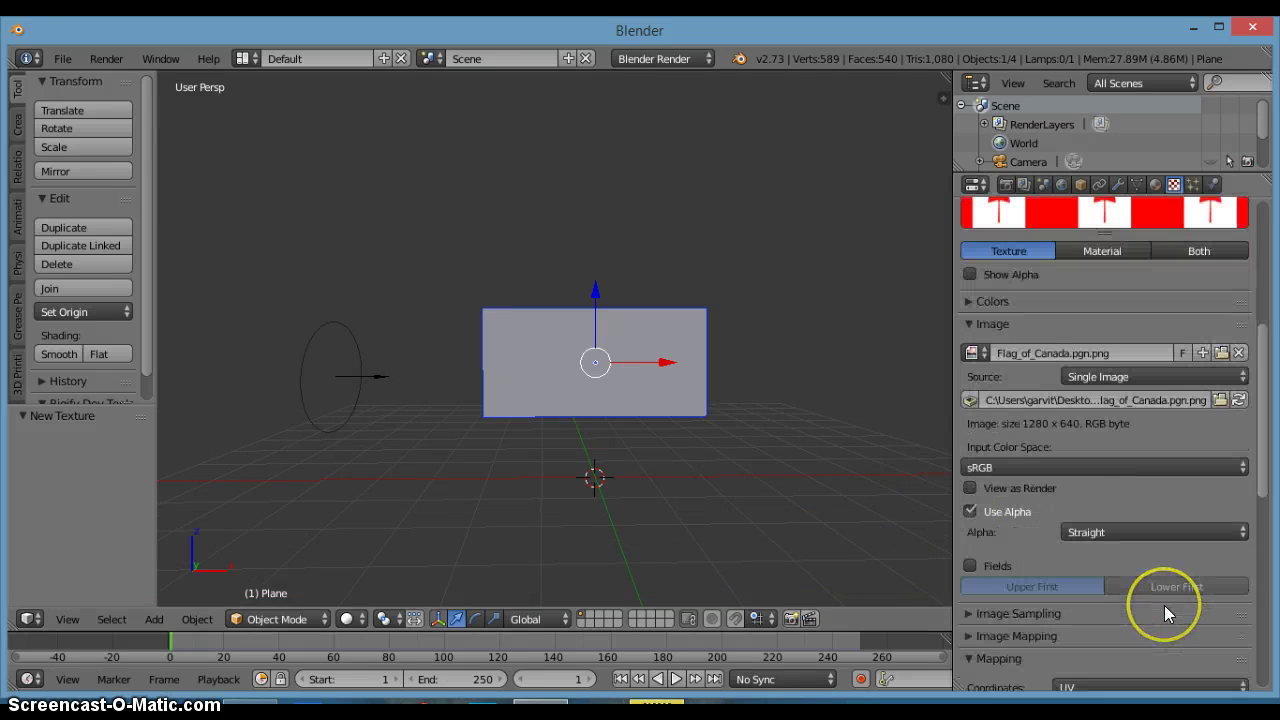
Step: Set the flag texture's mapping coordinates to Generated
{"action": "scroll", "coordinate": [1164, 605], "scroll_direction": "down", "scroll_amount": 2}
{"action": "scroll", "coordinate": [1150, 570], "scroll_direction": "down", "scroll_amount": 2}
{"action": "left_click", "coordinate": [1146, 540]}
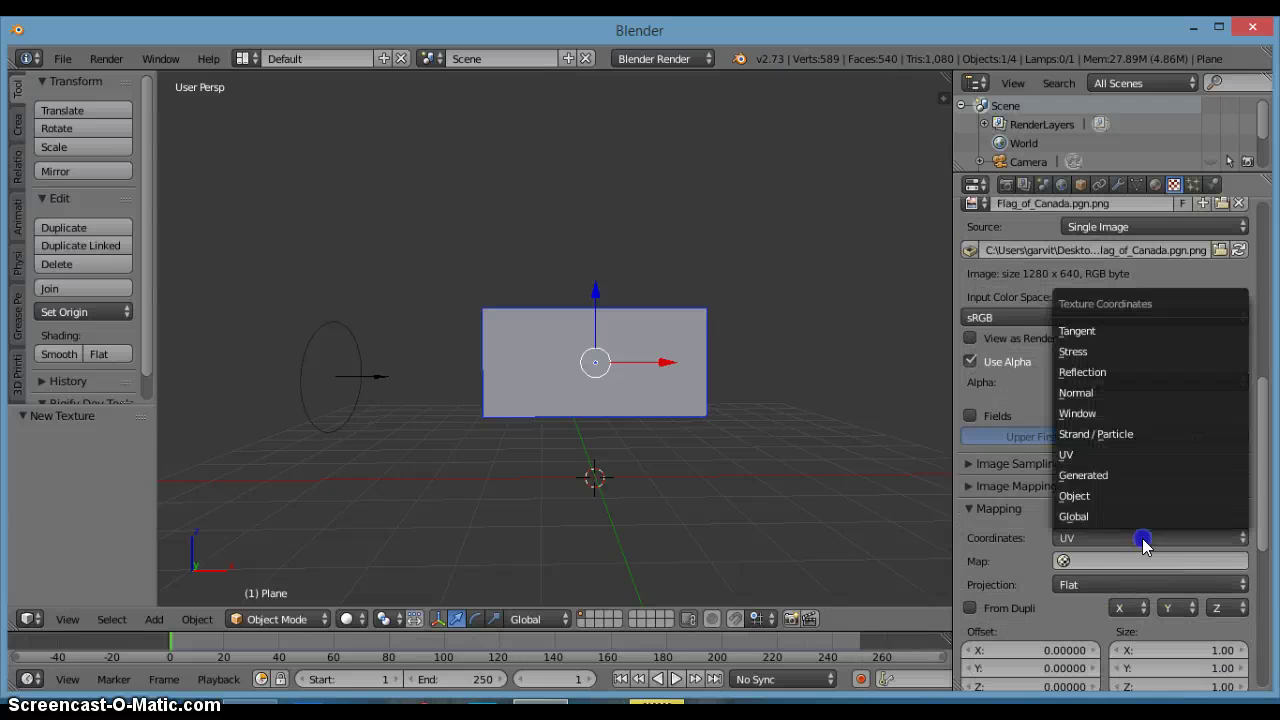
{"action": "left_click", "coordinate": [1120, 476]}
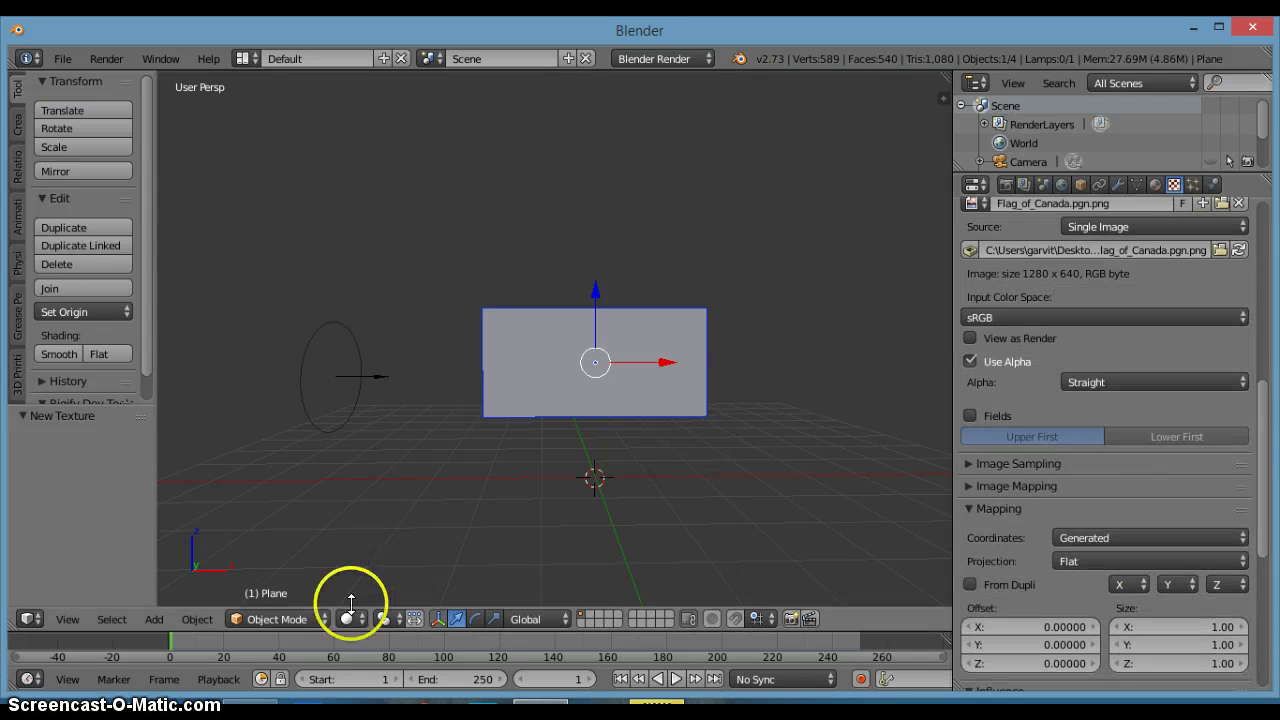
Step: Display the viewport in Rendered shading and unhide all hidden objects in the scene
{"action": "scroll", "coordinate": [575, 567], "scroll_direction": "up", "scroll_amount": 3}
{"action": "middle_click_drag", "start_coordinate": [672, 541], "coordinate": [578, 525], "text": "shift"}
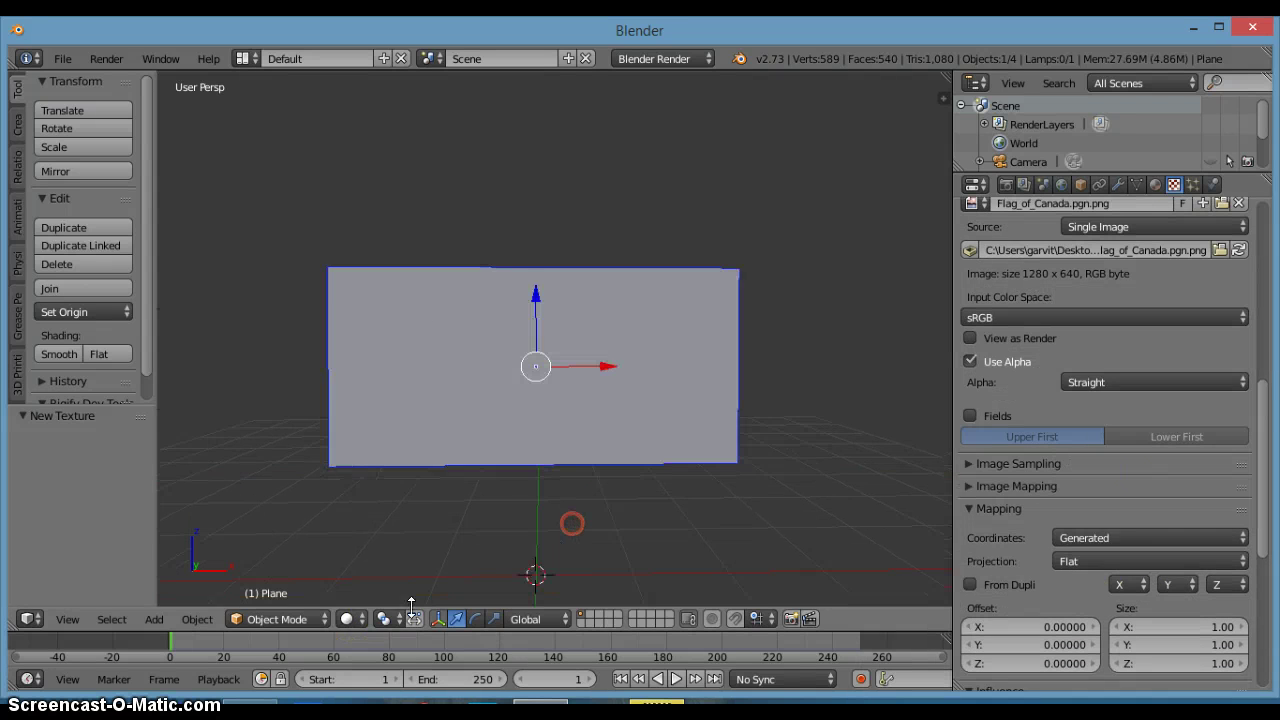
{"action": "left_click", "coordinate": [360, 616]}
{"action": "left_click", "coordinate": [396, 496]}
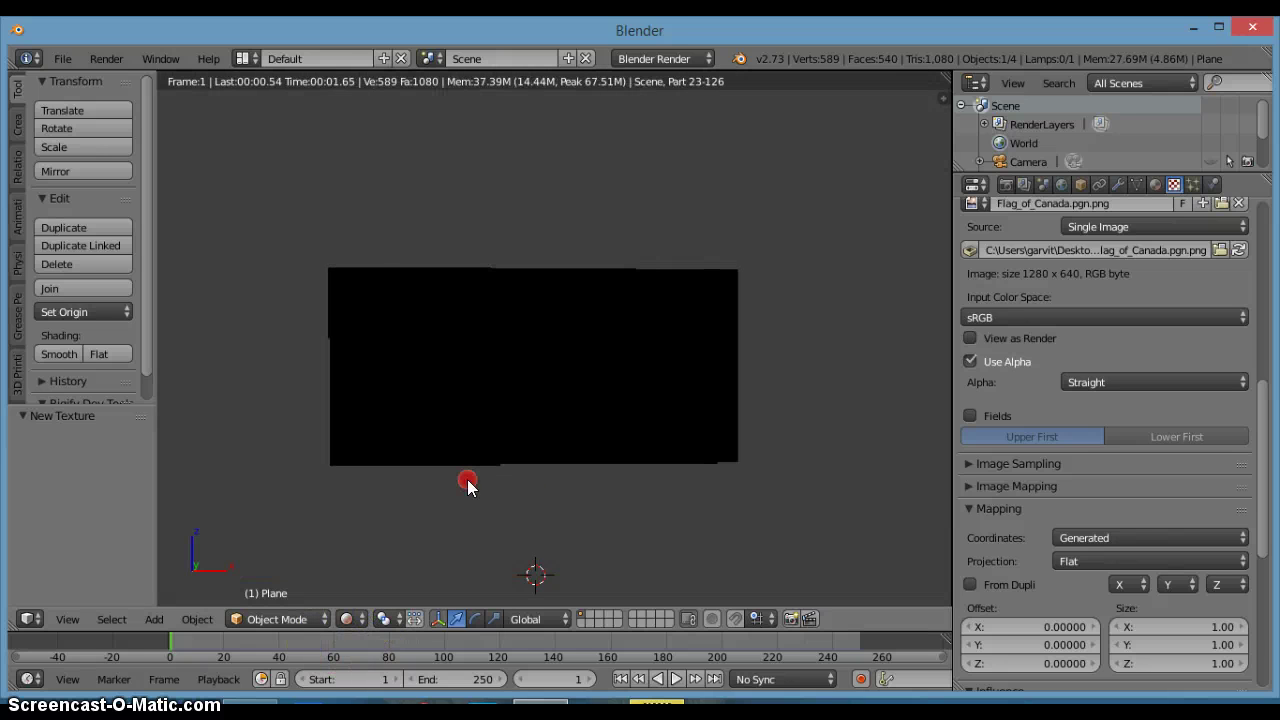
{"action": "middle_click_drag", "start_coordinate": [467, 484], "coordinate": [618, 490]}
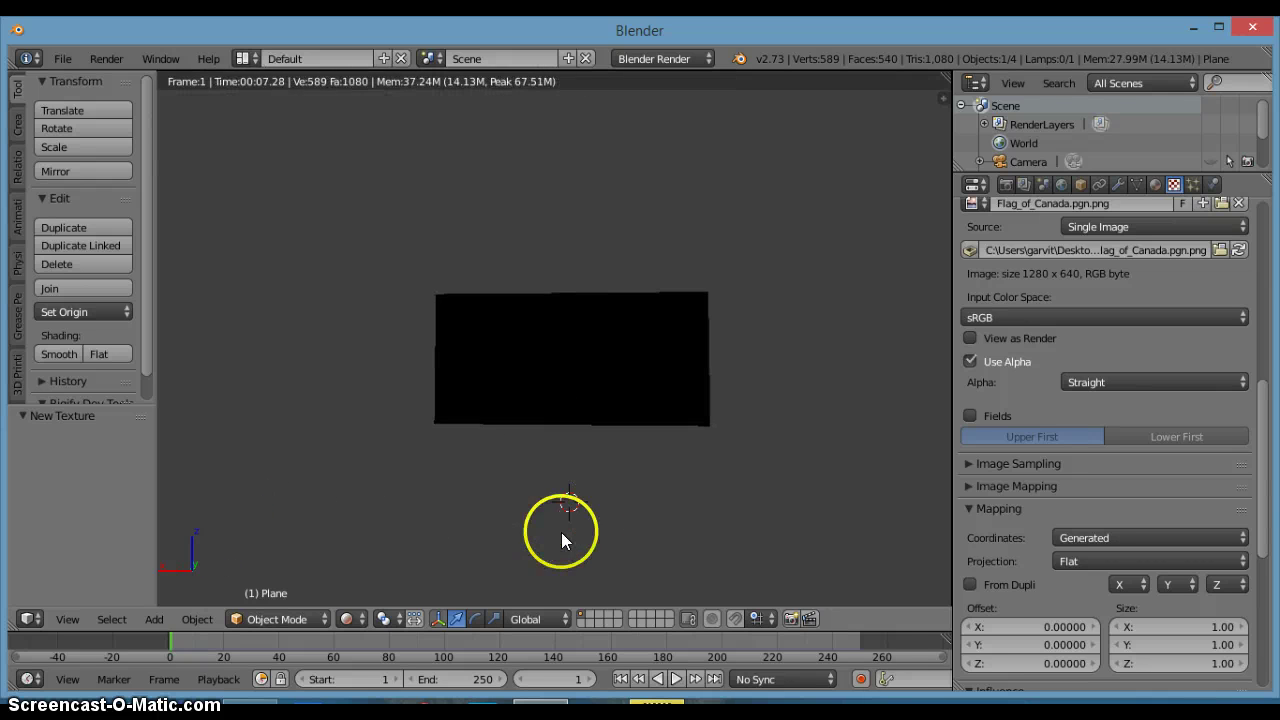
{"action": "key", "text": "alt+h"}
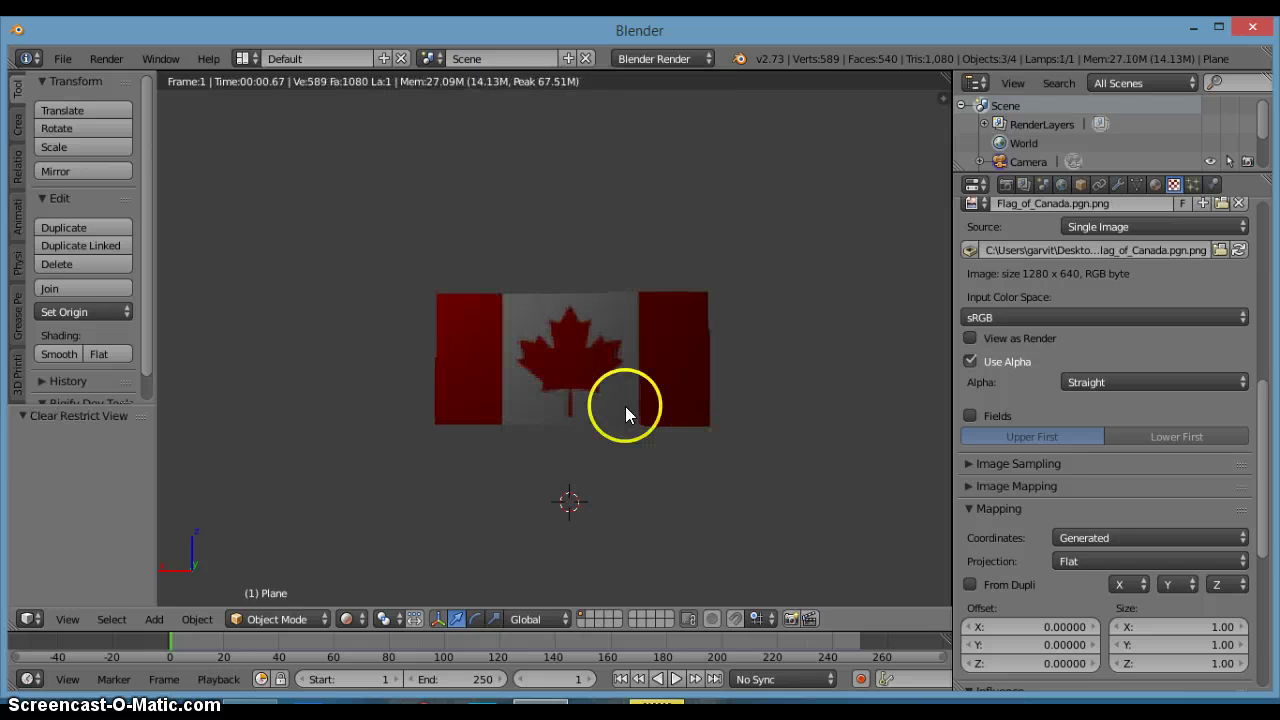
Step: Change the scene's lamp to the Sun type and enable its Sky effect
{"action": "scroll", "coordinate": [1081, 133], "scroll_direction": "down", "scroll_amount": 2}
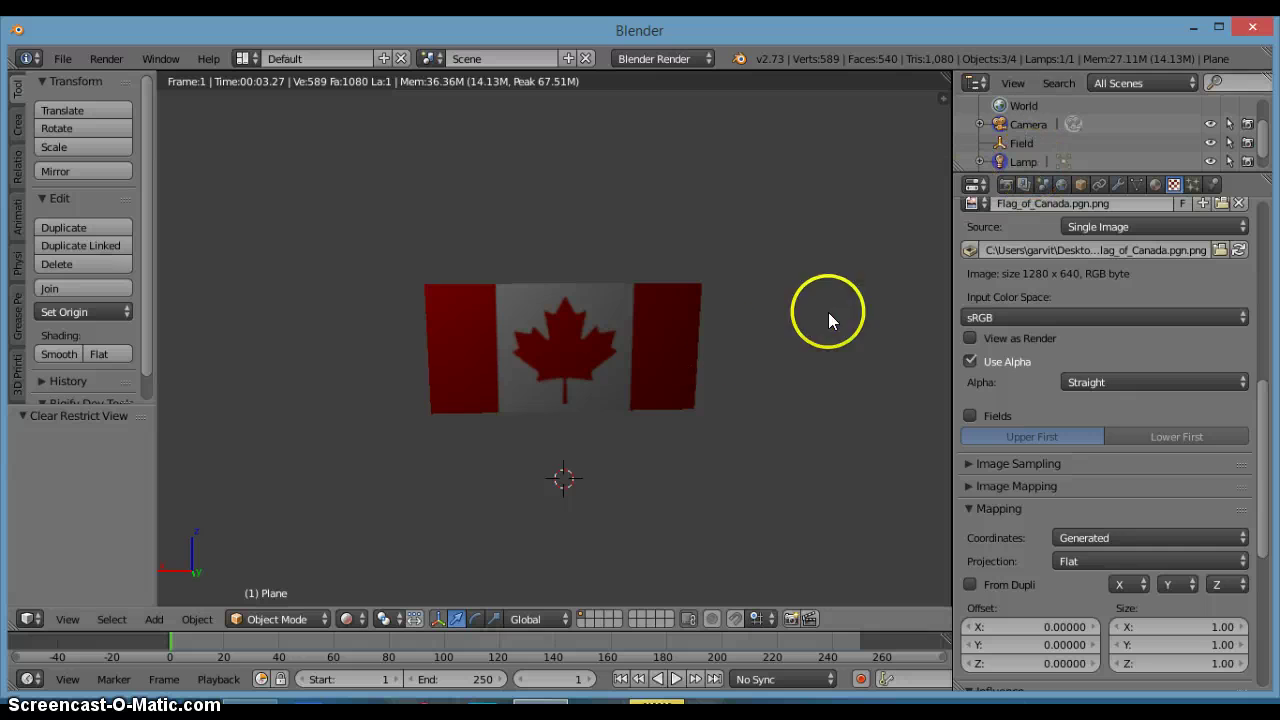
{"action": "left_click", "coordinate": [1024, 162]}
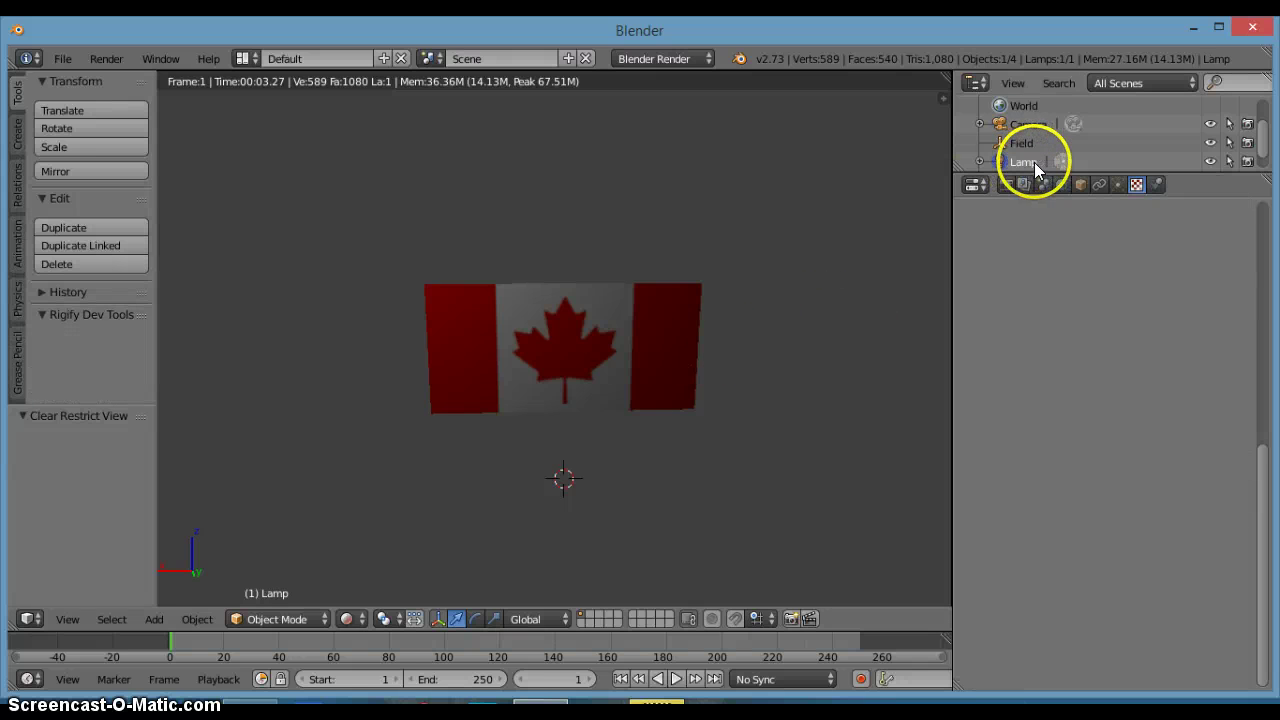
{"action": "left_click", "coordinate": [1116, 185]}
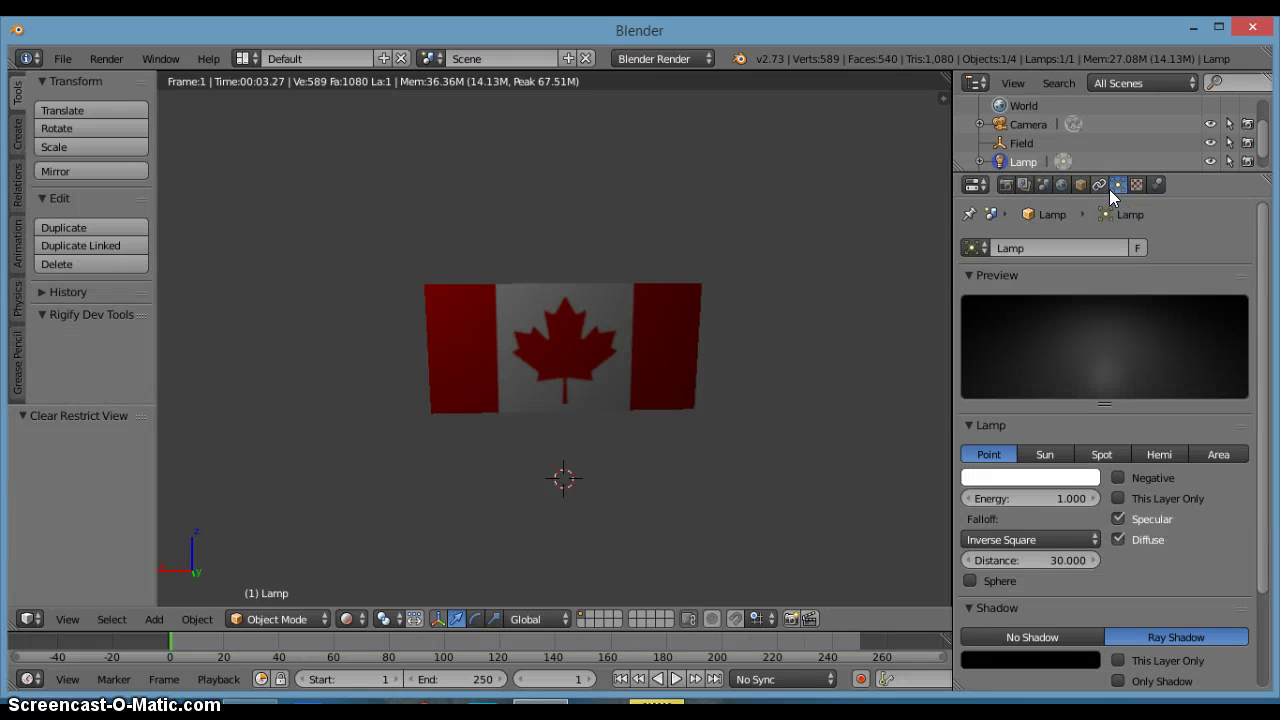
{"action": "left_click", "coordinate": [1046, 454]}
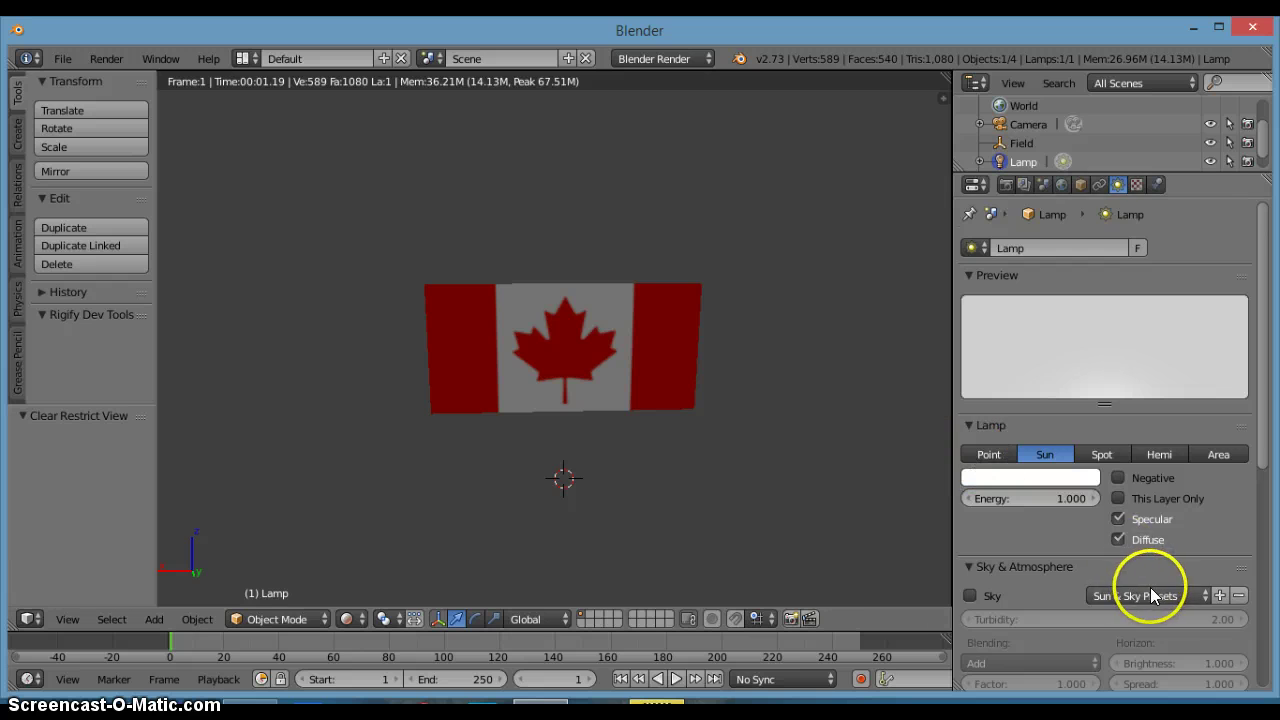
{"action": "scroll", "coordinate": [1145, 586], "scroll_direction": "down", "scroll_amount": 2}
{"action": "left_click", "coordinate": [969, 520]}
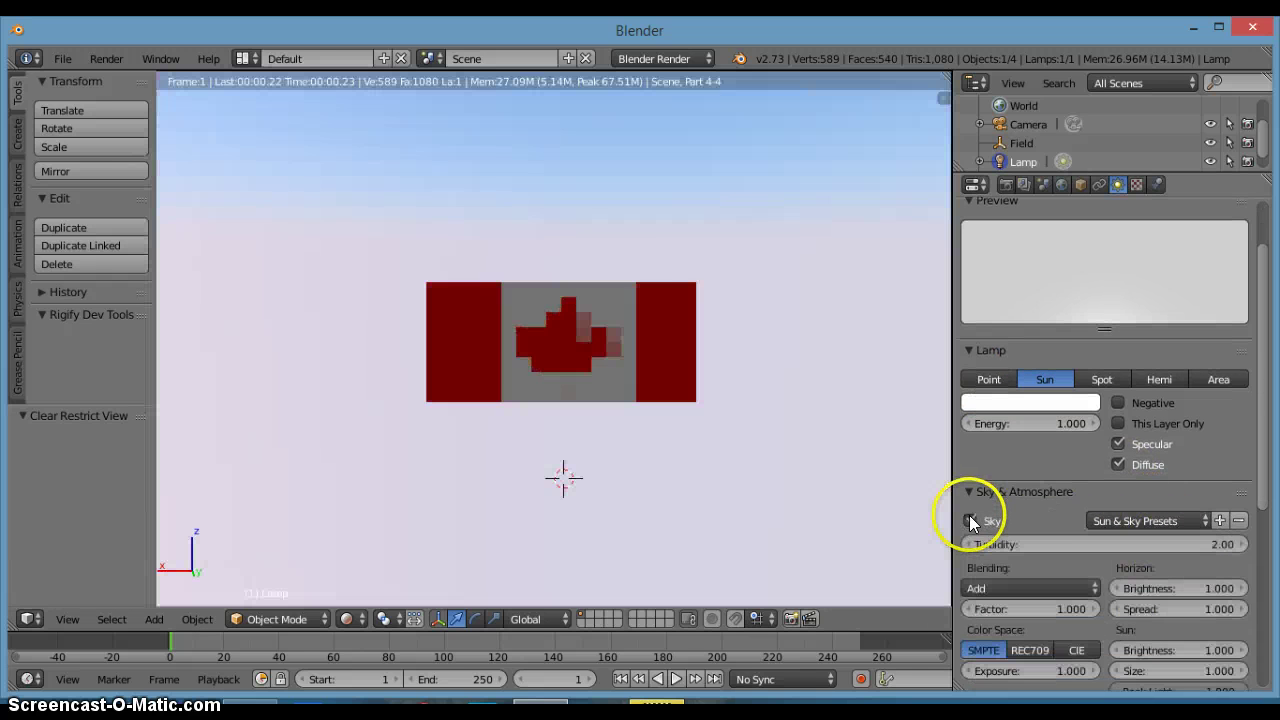
{"action": "middle_click_drag", "start_coordinate": [786, 419], "coordinate": [777, 352]}
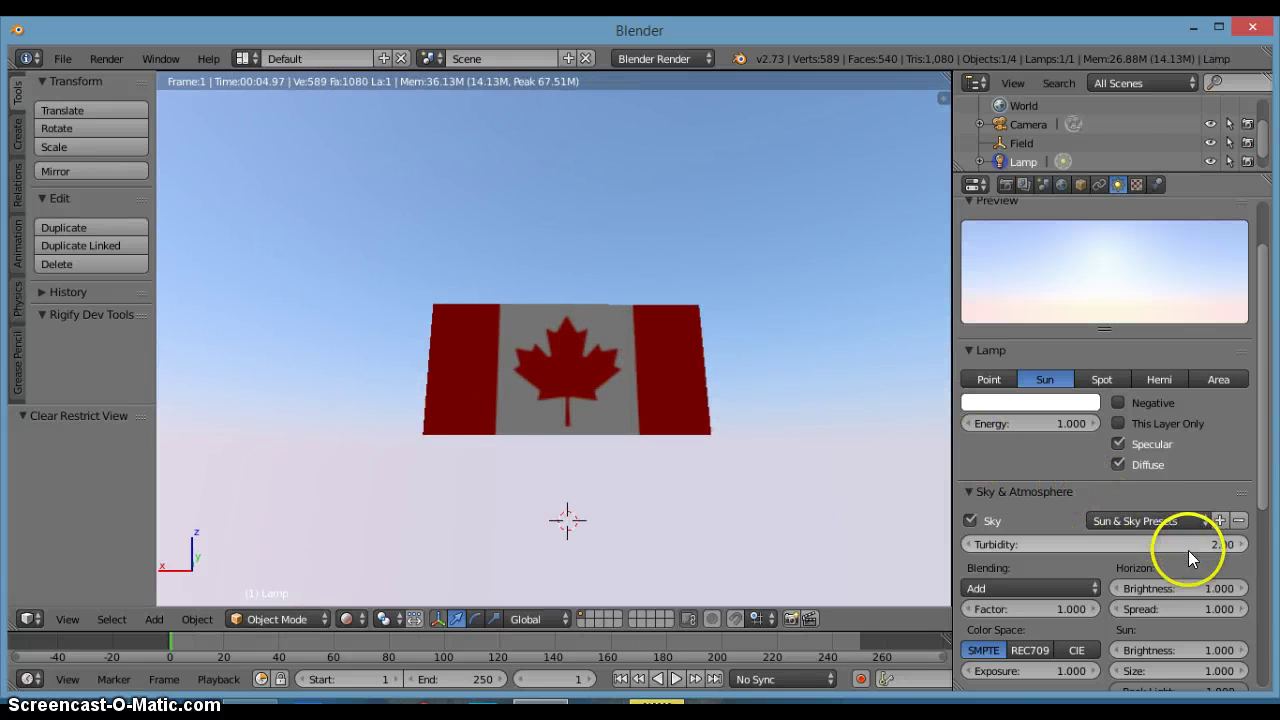
Step: Try to lower the turbidity of the sun lamp's sky
{"action": "left_click", "coordinate": [1144, 546]}
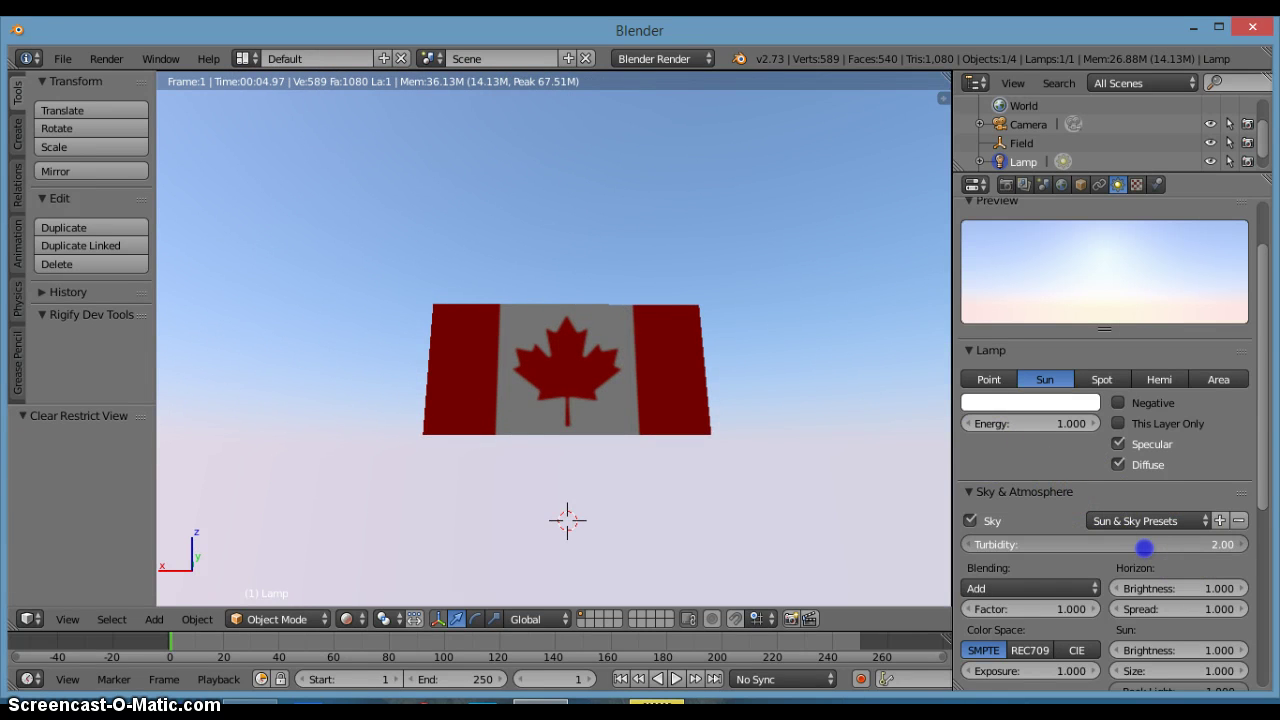
{"action": "left_click", "coordinate": [1076, 516]}
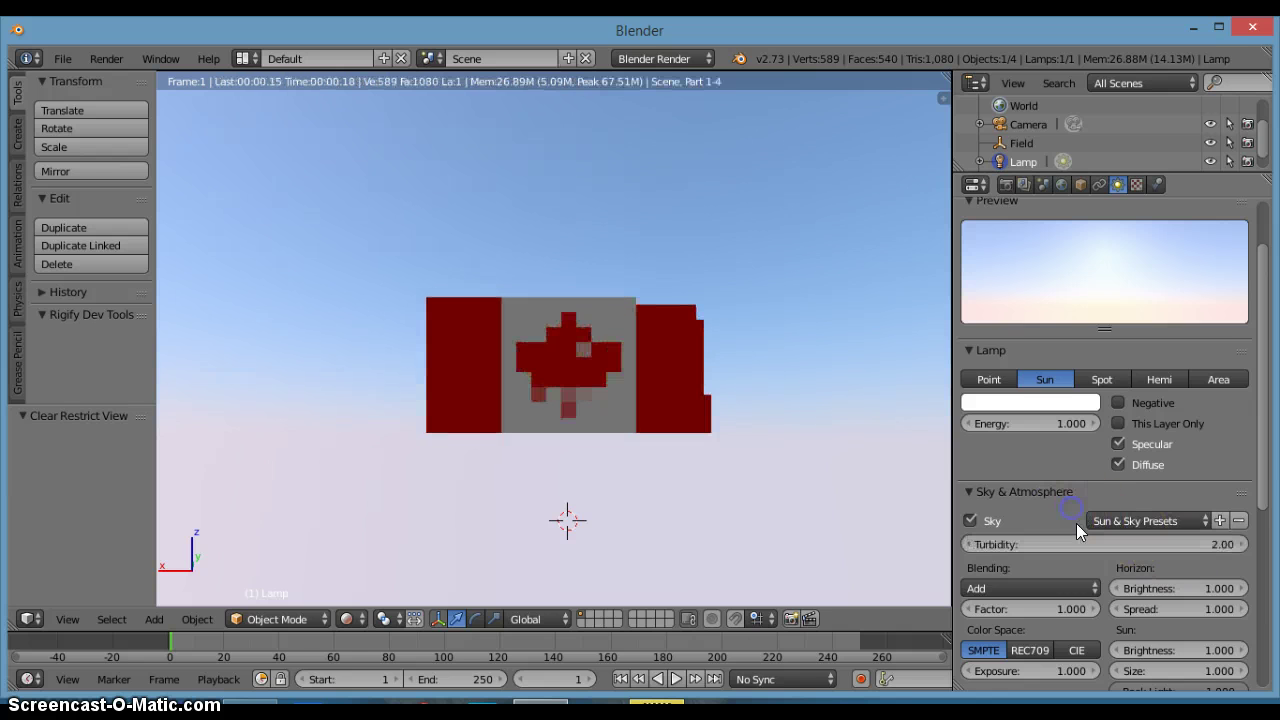
{"action": "left_click", "coordinate": [968, 542]}
{"action": "left_click", "coordinate": [968, 542]}
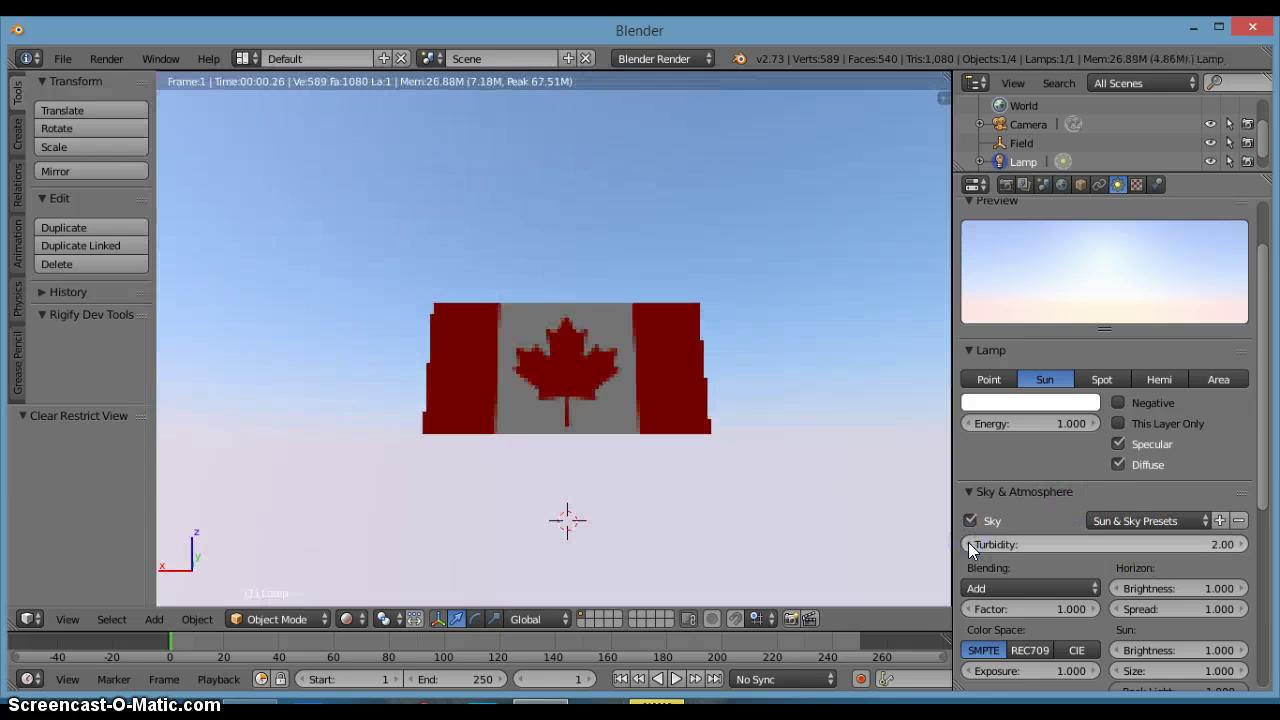
{"action": "left_click", "coordinate": [968, 542]}
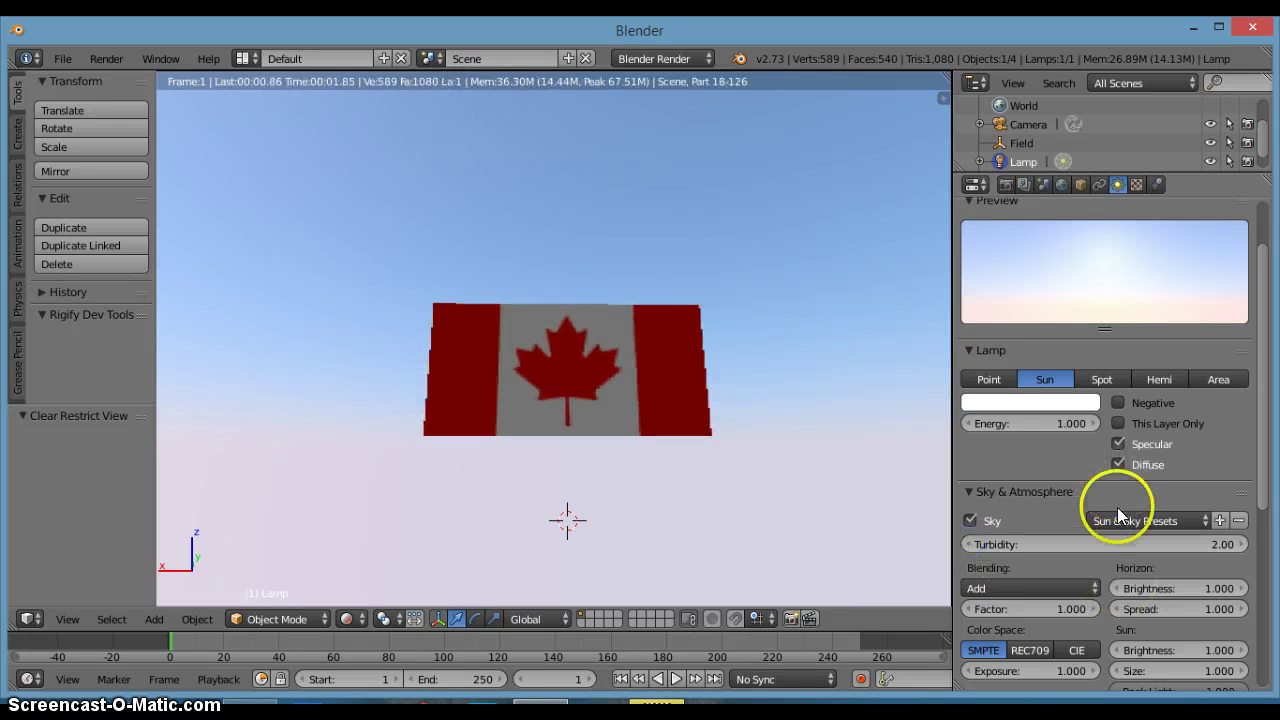
Step: Examine the sun lamp's sky, atmosphere and shadow settings, and check its texture settings
{"action": "scroll", "coordinate": [1093, 585], "scroll_direction": "down", "scroll_amount": 2}
{"action": "scroll", "coordinate": [1094, 539], "scroll_direction": "down", "scroll_amount": 6}
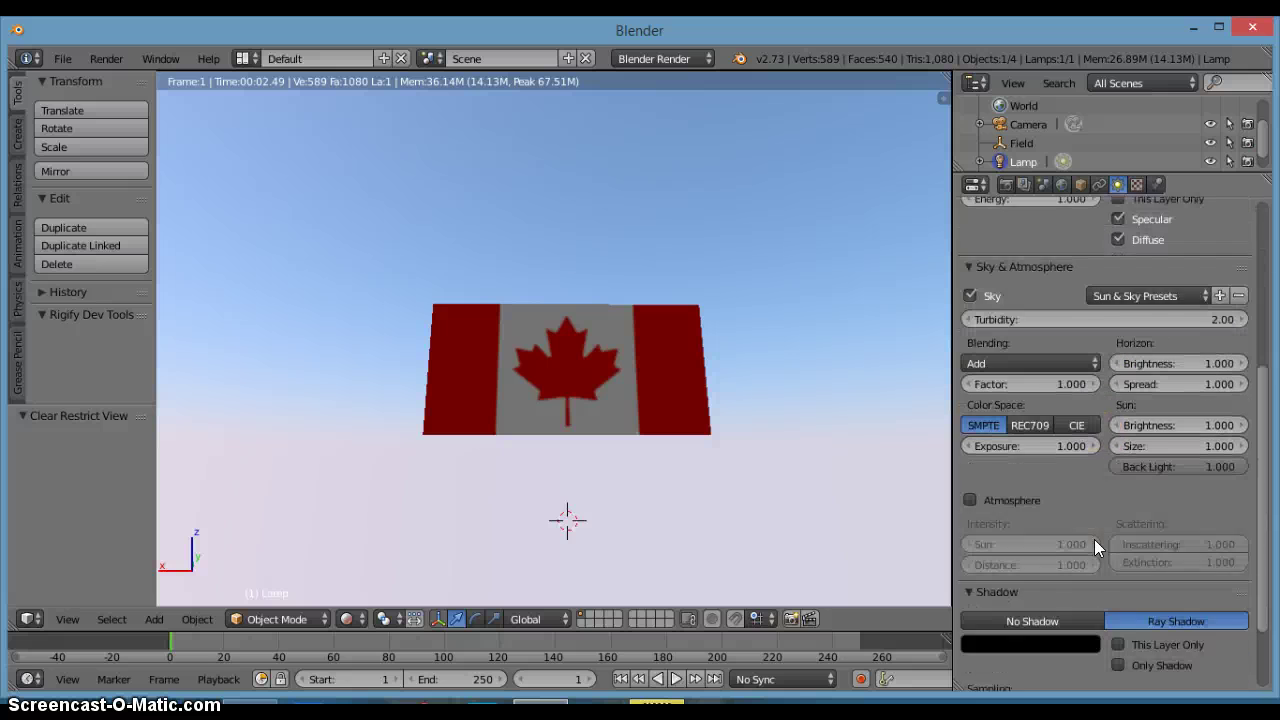
{"action": "scroll", "coordinate": [1094, 539], "scroll_direction": "up", "scroll_amount": 2}
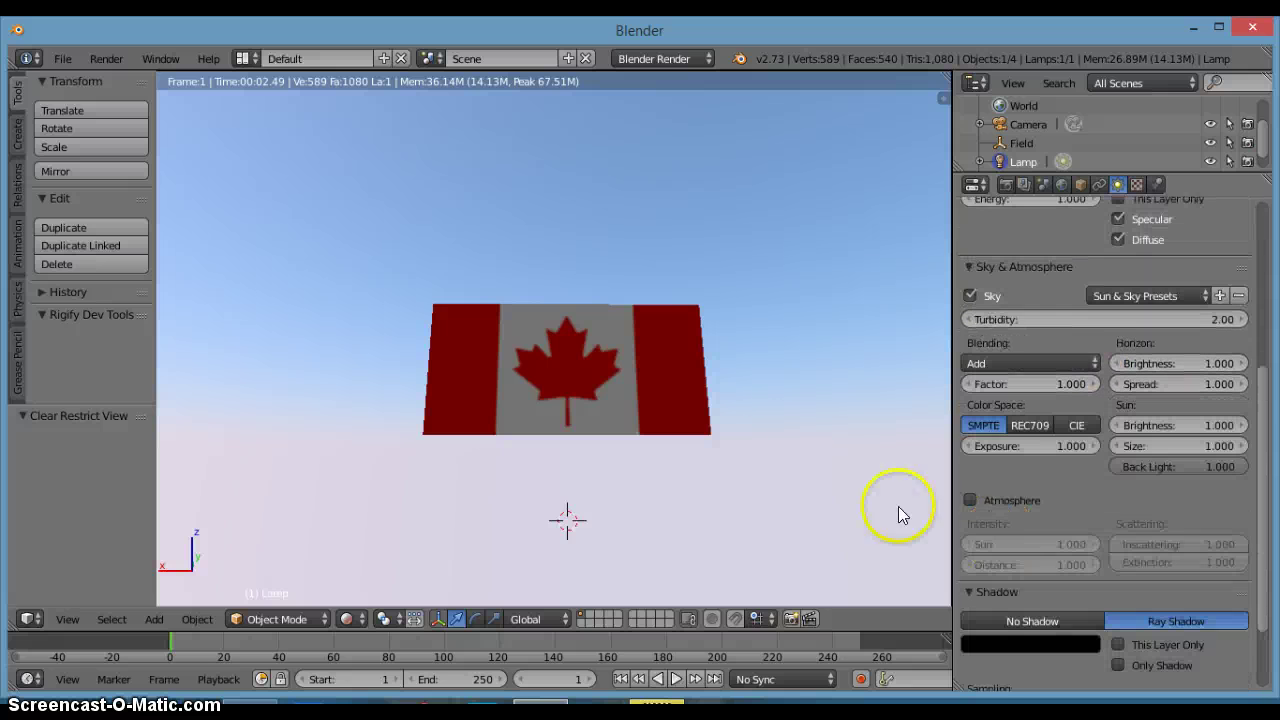
{"action": "scroll", "coordinate": [1128, 280], "scroll_direction": "up", "scroll_amount": 4}
{"action": "scroll", "coordinate": [1134, 264], "scroll_direction": "up", "scroll_amount": 4}
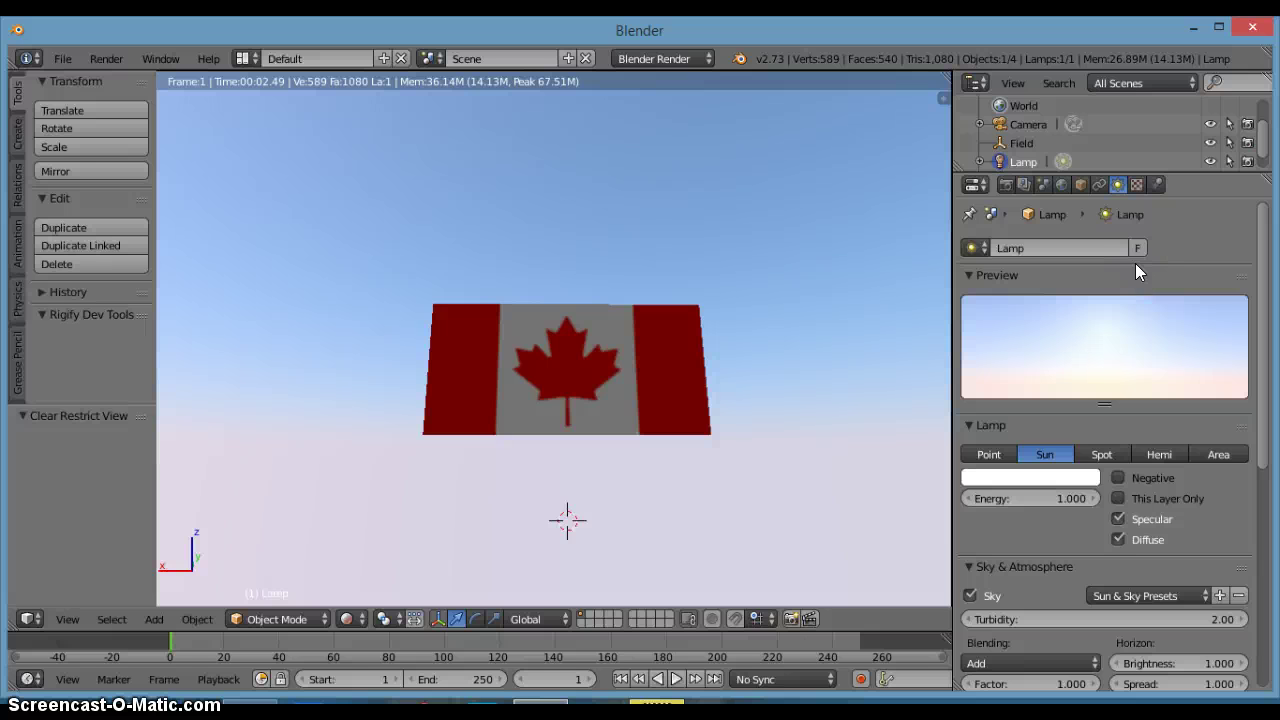
{"action": "left_click", "coordinate": [1137, 185]}
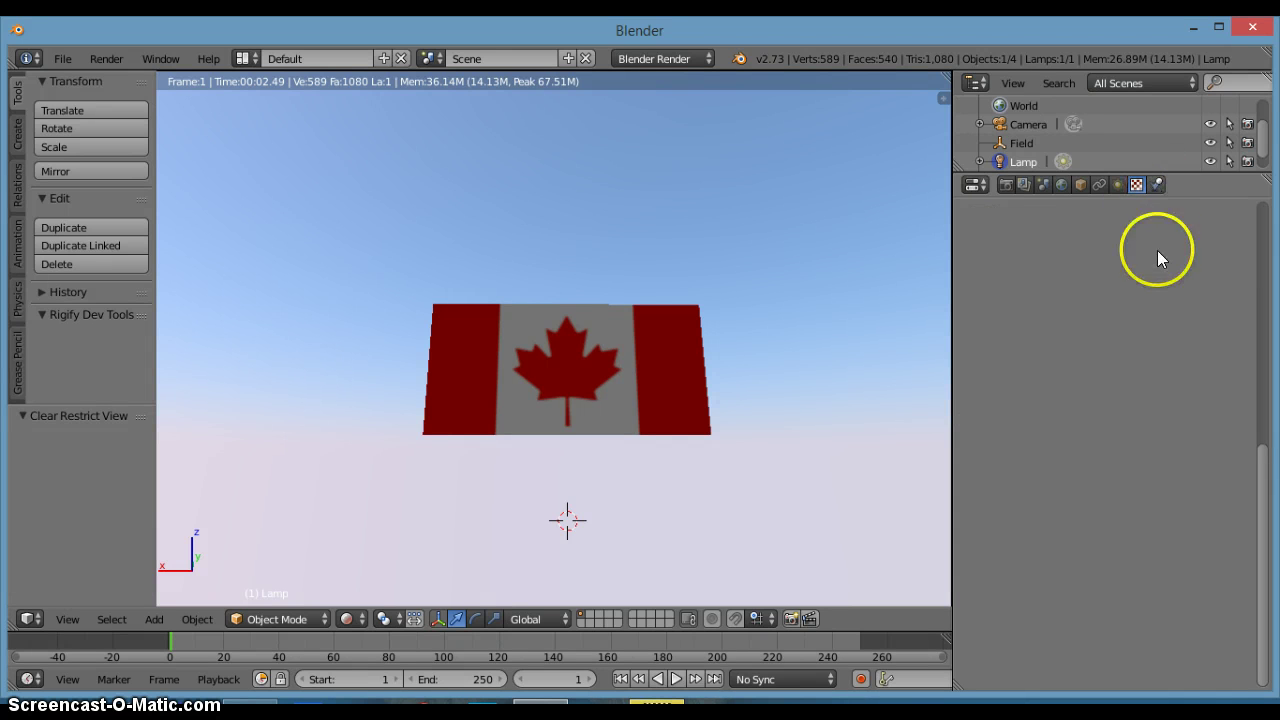
{"action": "scroll", "coordinate": [1160, 261], "scroll_direction": "up", "scroll_amount": 4}
{"action": "left_click", "coordinate": [1118, 183]}
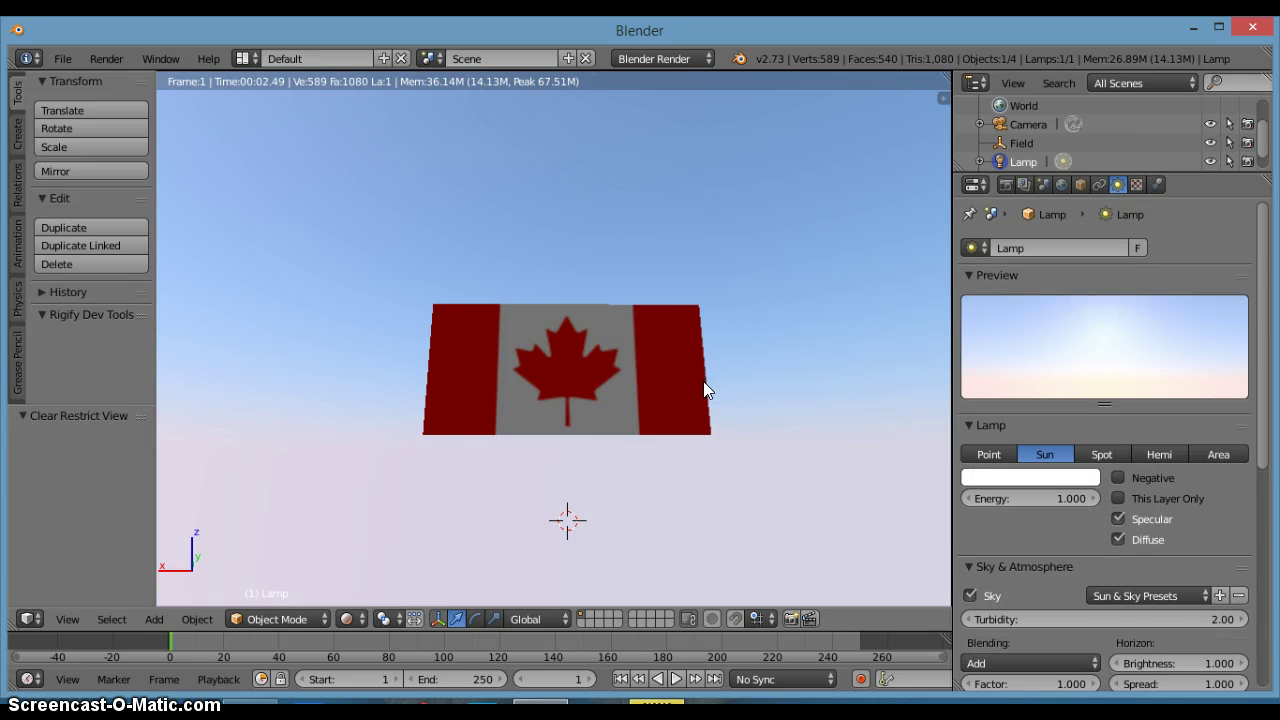
Step: Check the rendered flag from slightly different angles and return the viewport to Solid shading
{"action": "mouse_move", "coordinate": [714, 396]}
{"action": "middle_mouse_down"}
{"action": "mouse_move", "coordinate": [738, 452]}
{"action": "mouse_move", "coordinate": [731, 385]}
{"action": "middle_mouse_up"}
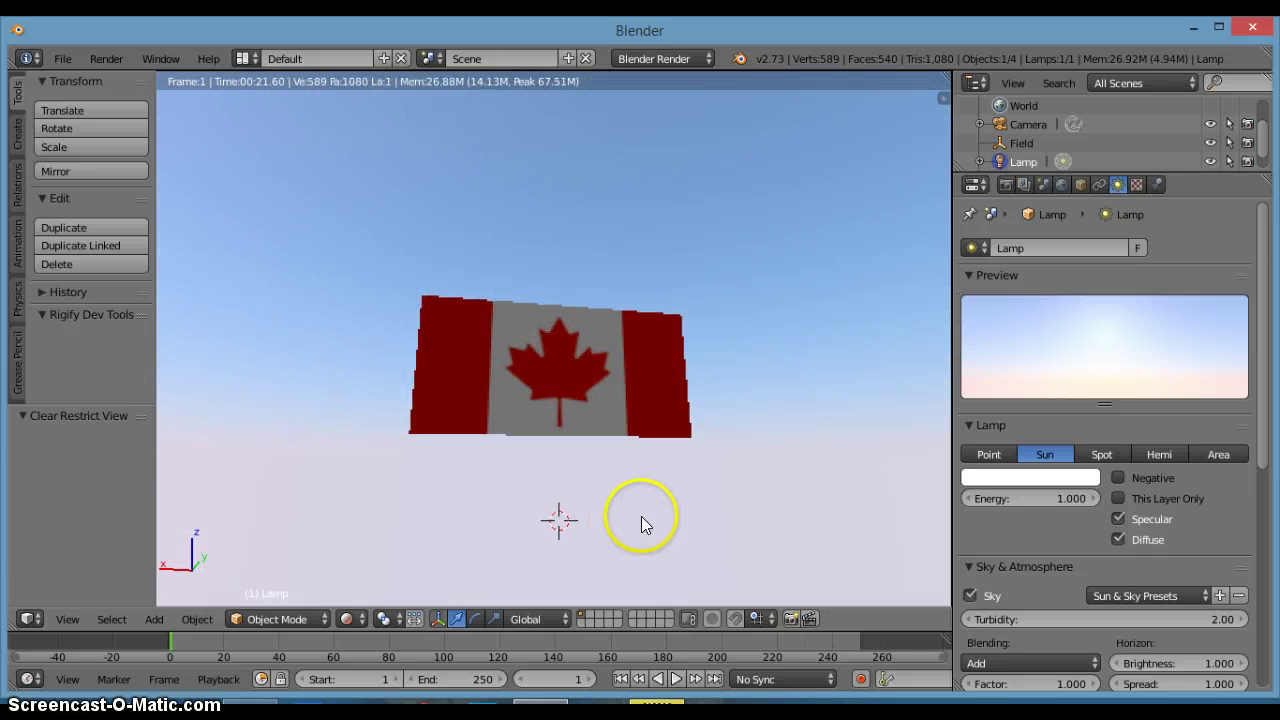
{"action": "middle_click_drag", "start_coordinate": [580, 457], "coordinate": [573, 497]}
{"action": "left_click", "coordinate": [349, 619]}
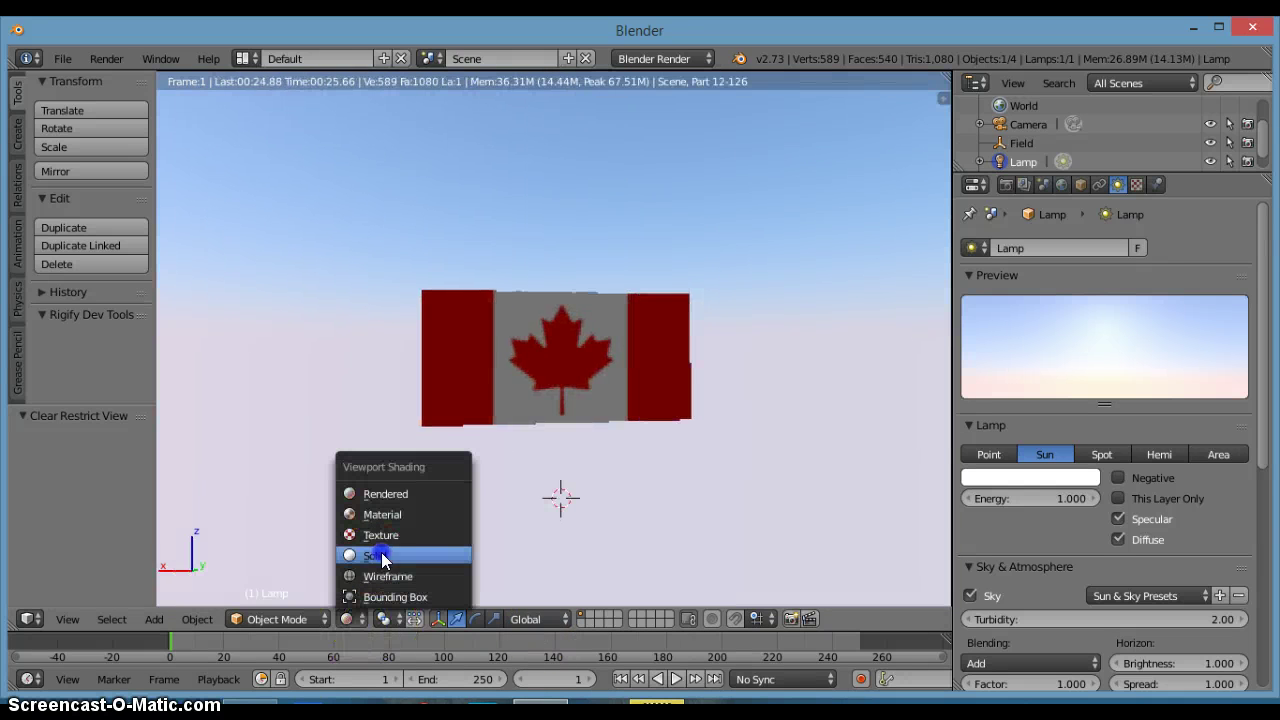
{"action": "left_click", "coordinate": [381, 553]}
Step: In top view, move the sun lamp about 0.92 and another 0.40 units along +Y, and rotate it about -7.26°
{"action": "middle_click_drag", "start_coordinate": [741, 427], "coordinate": [597, 486]}
{"action": "key", "text": "KP_7"}
{"action": "left_click_drag", "start_coordinate": [716, 246], "coordinate": [716, 209]}
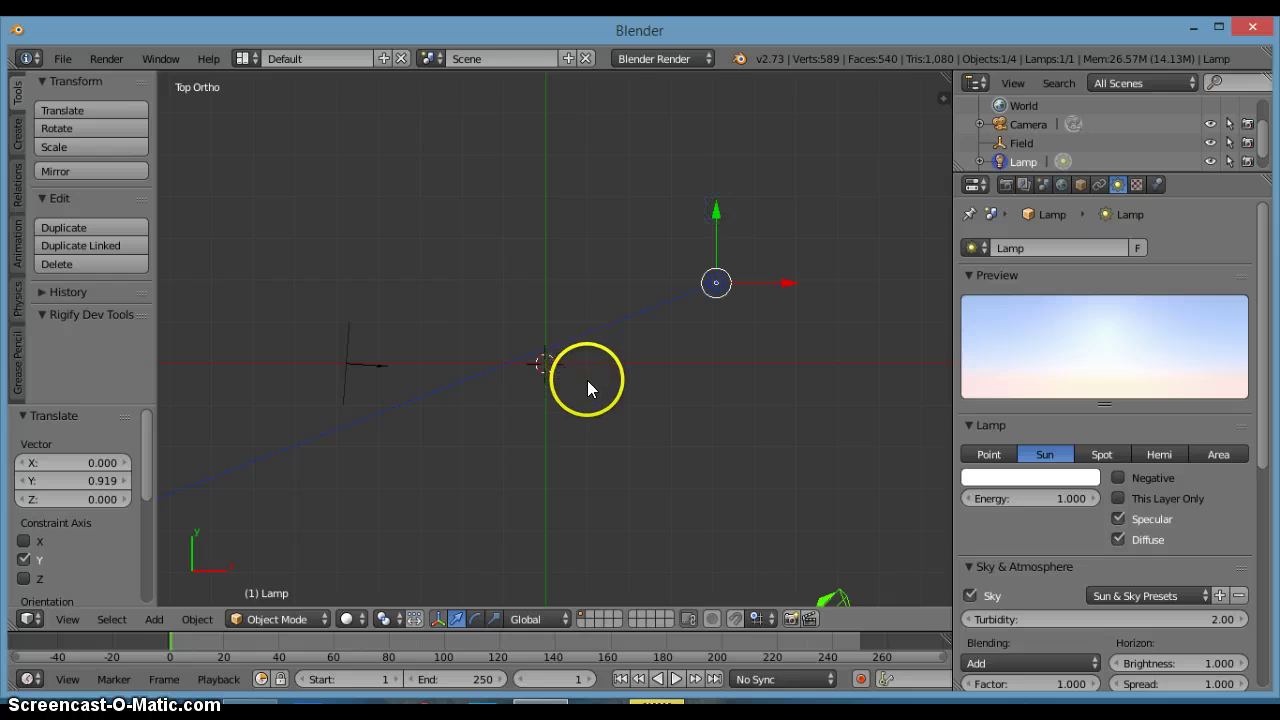
{"action": "key", "text": "r"}
{"action": "left_click", "coordinate": [608, 388]}
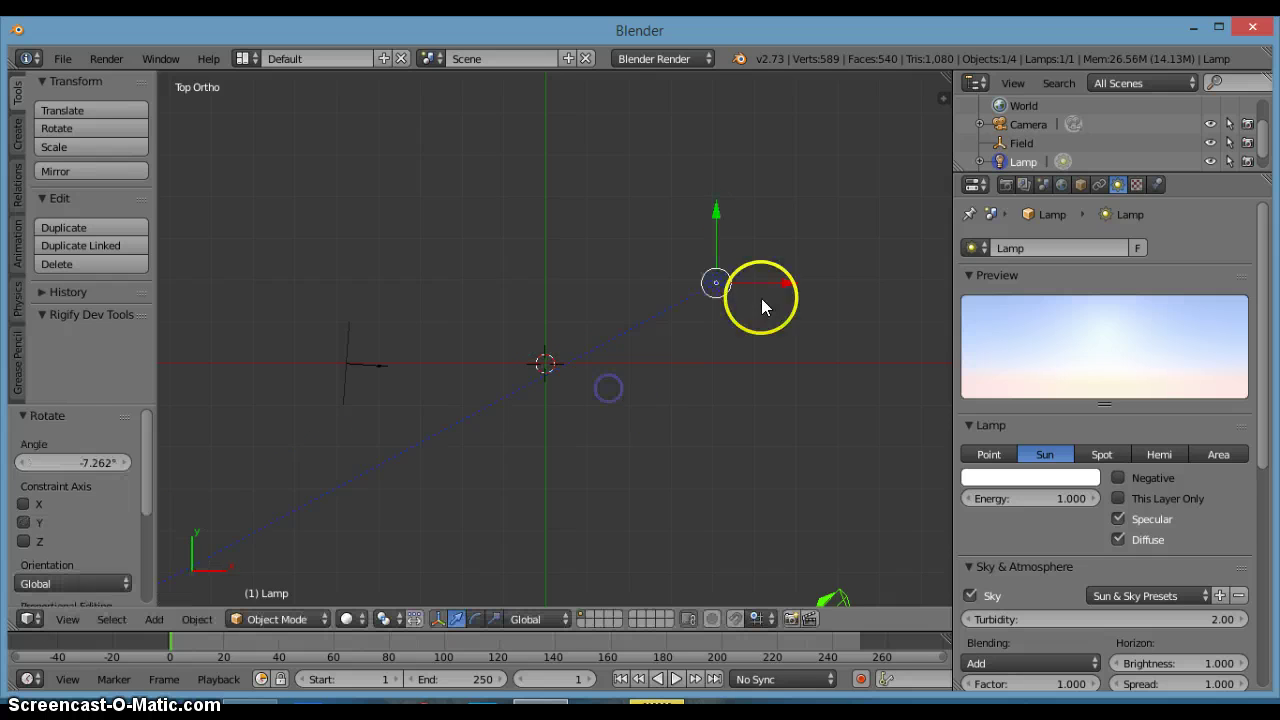
{"action": "left_click_drag", "start_coordinate": [717, 206], "coordinate": [717, 191]}
Step: Duplicate the sun lamp and move the copy about 6.57 units along -X
{"action": "key", "text": "shift+f"}
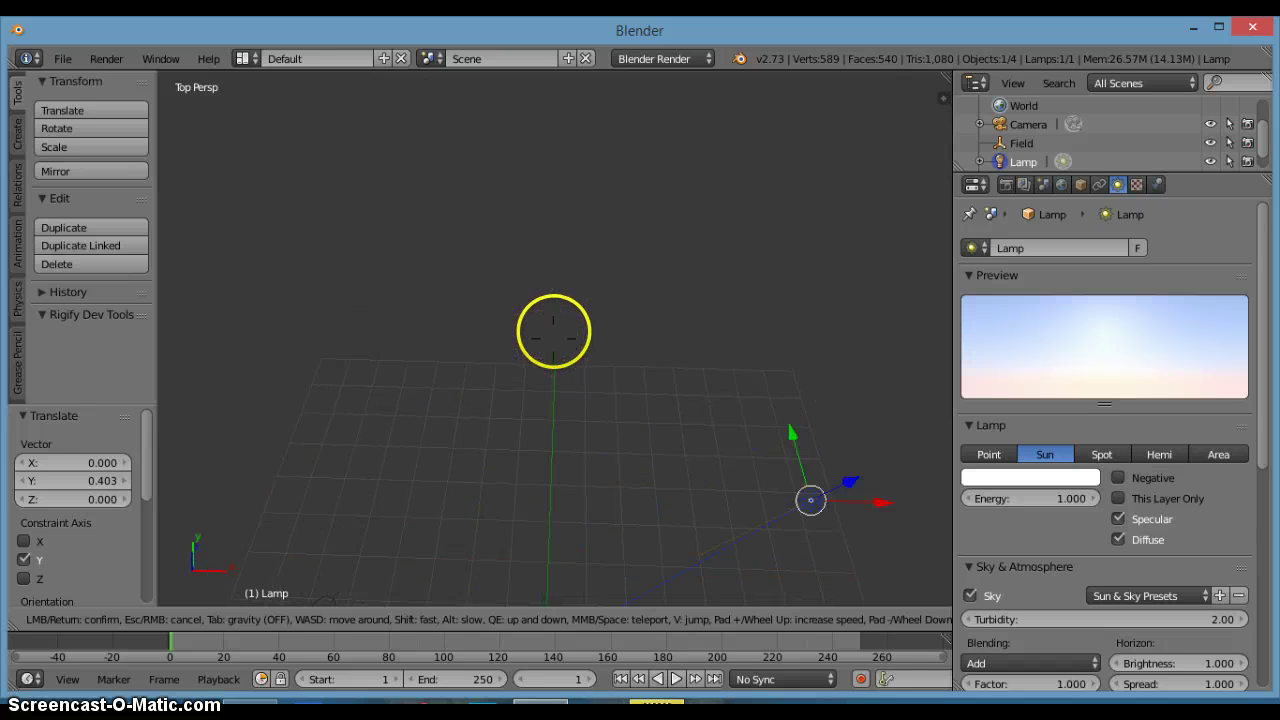
{"action": "key", "text": "Escape"}
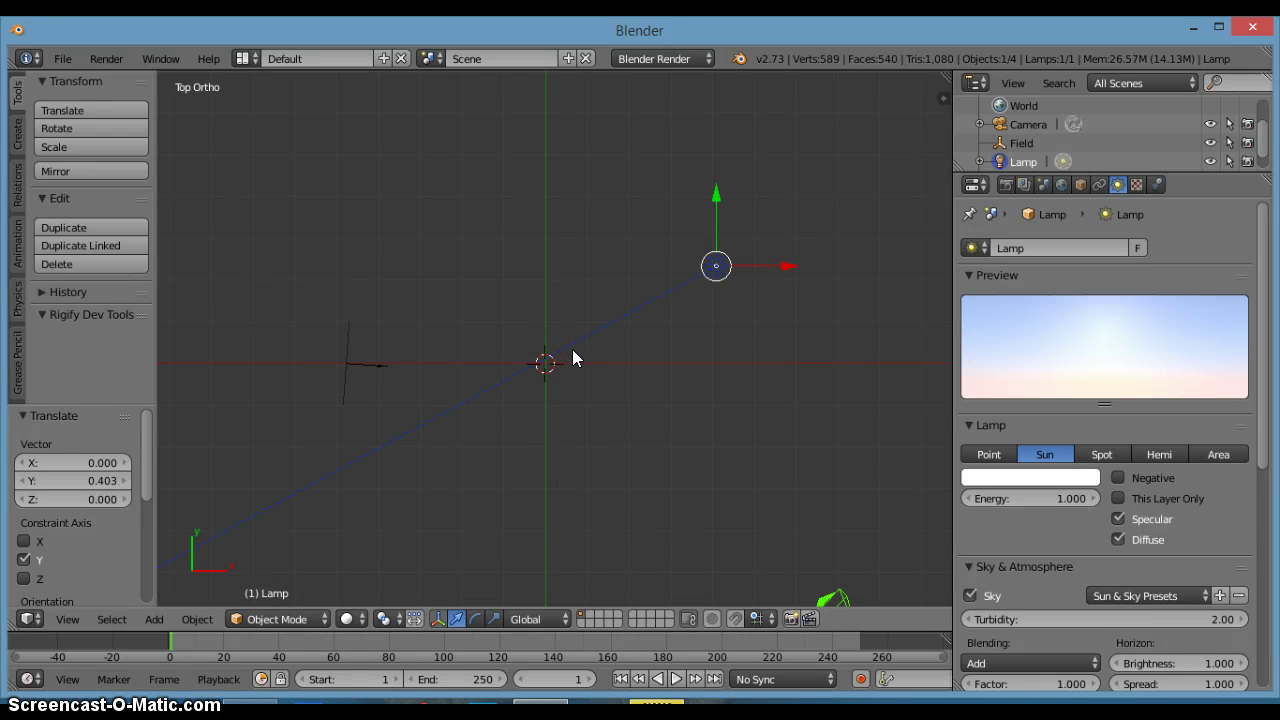
{"action": "key", "text": "shift+d"}
{"action": "right_click", "coordinate": [574, 358]}
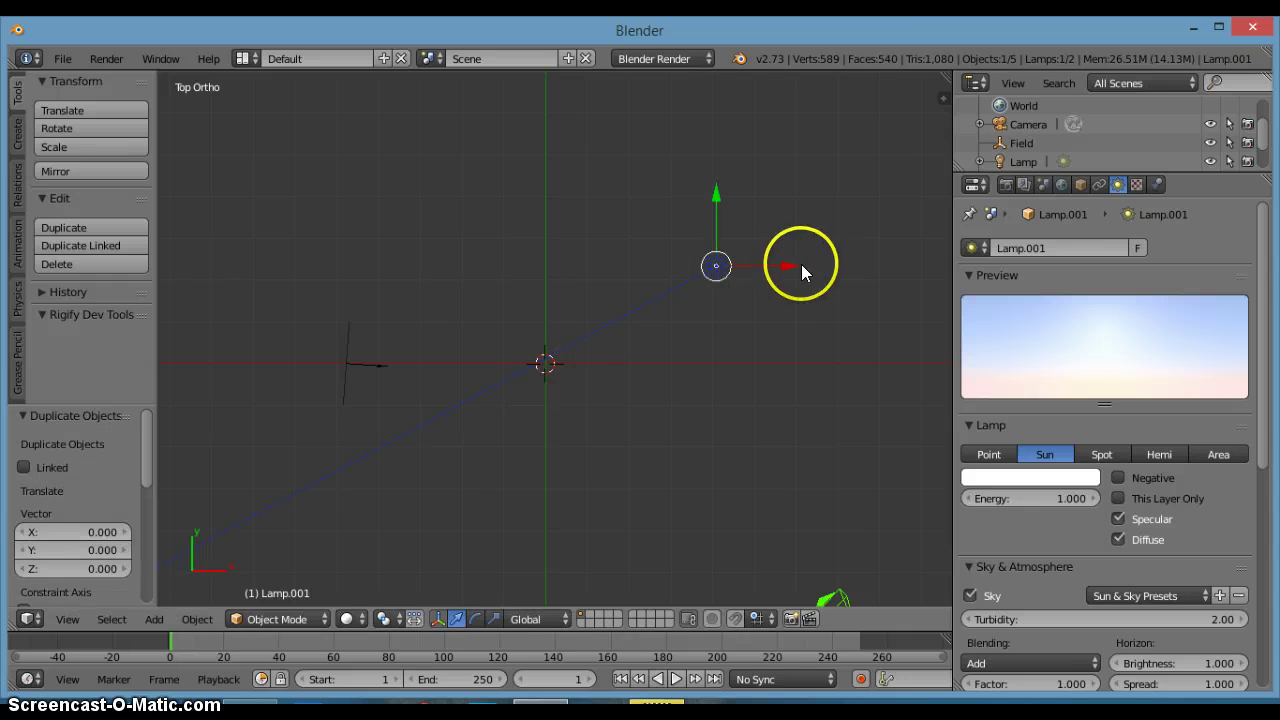
{"action": "left_click_drag", "start_coordinate": [798, 264], "coordinate": [523, 280]}
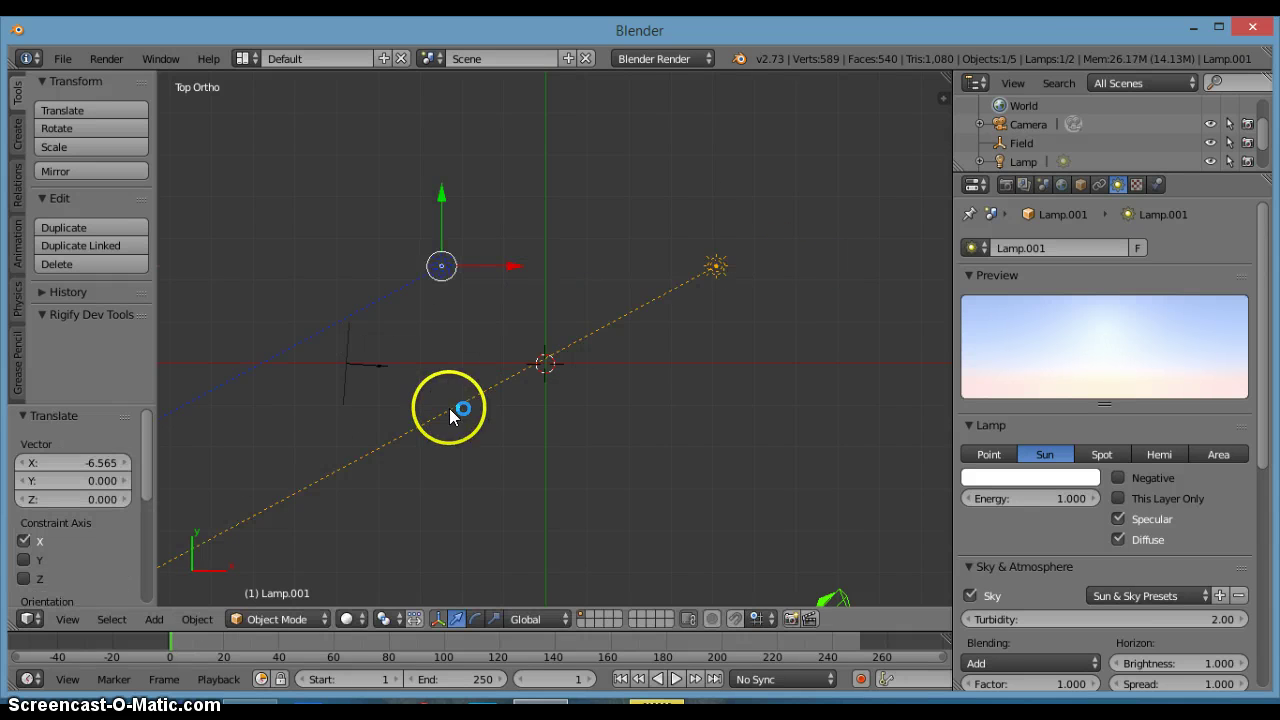
Step: Rotate the duplicated sun lamp about -106.67° in top view and shift it further along +Y and slightly along -X
{"action": "key", "text": "r"}
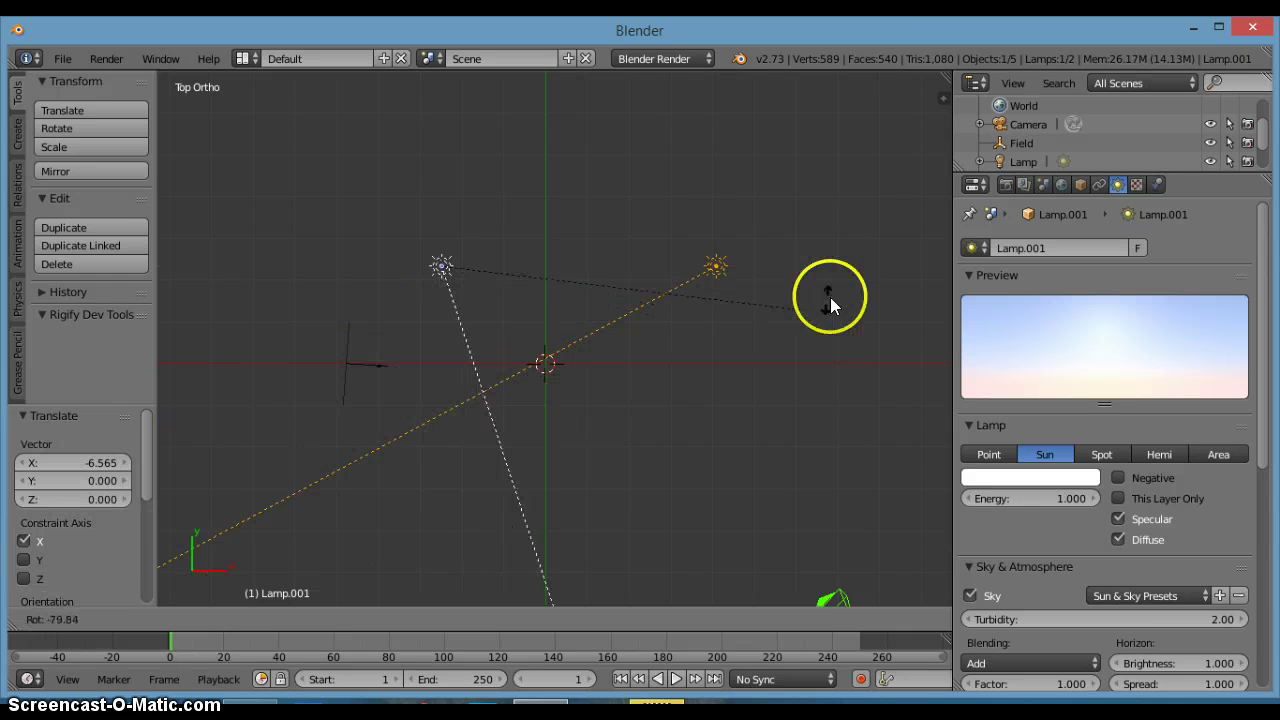
{"action": "left_click", "coordinate": [193, 607]}
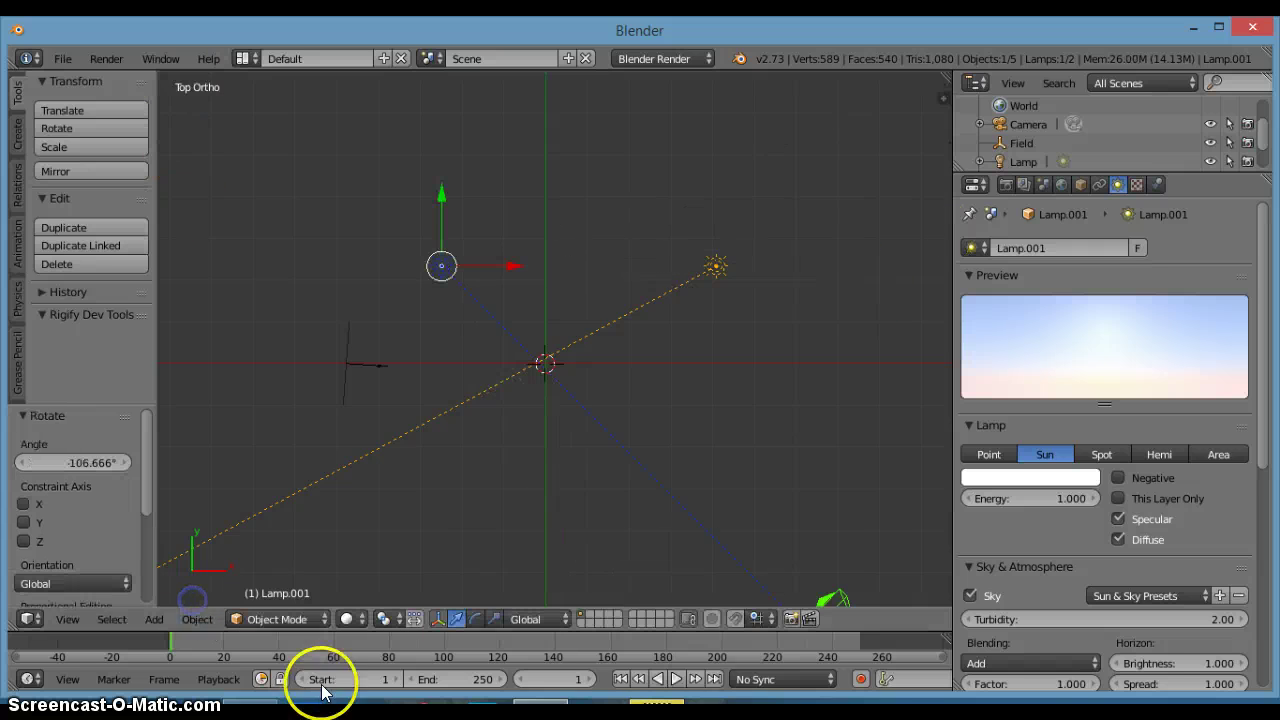
{"action": "left_click_drag", "start_coordinate": [437, 199], "coordinate": [436, 150]}
{"action": "left_click_drag", "start_coordinate": [477, 217], "coordinate": [463, 217]}
{"action": "left_click_drag", "start_coordinate": [383, 157], "coordinate": [383, 142]}
Step: Move the original sun lamp slightly along +Y and about -0.67 units along X
{"action": "right_click", "coordinate": [731, 264]}
{"action": "left_click_drag", "start_coordinate": [711, 208], "coordinate": [710, 200]}
{"action": "left_click_drag", "start_coordinate": [770, 258], "coordinate": [742, 274]}
Step: From a perspective view behind the lamps, rotate the original sun lamp about 9.85° and then about -4.2°
{"action": "middle_click_drag", "start_coordinate": [723, 351], "coordinate": [506, 294]}
{"action": "key", "text": "KP_3"}
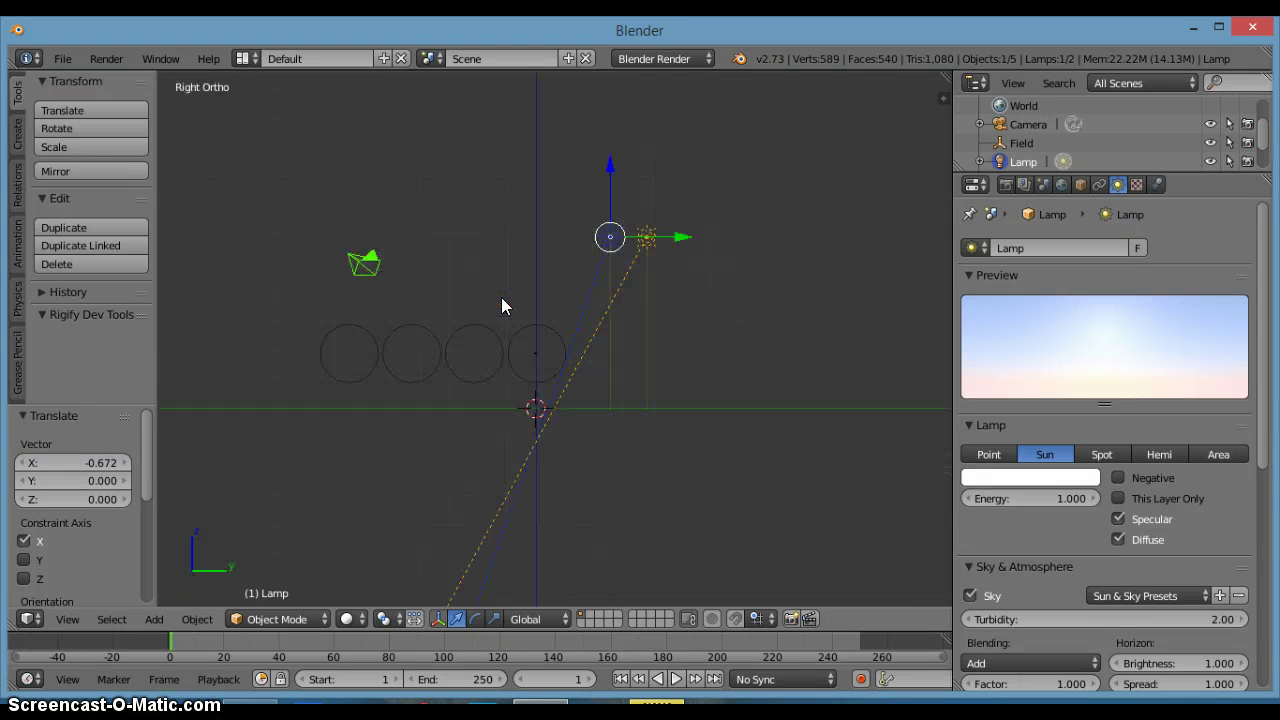
{"action": "middle_click_drag", "start_coordinate": [607, 421], "coordinate": [326, 489]}
{"action": "key", "text": "r"}
{"action": "left_click", "coordinate": [600, 423]}
{"action": "key", "text": "r"}
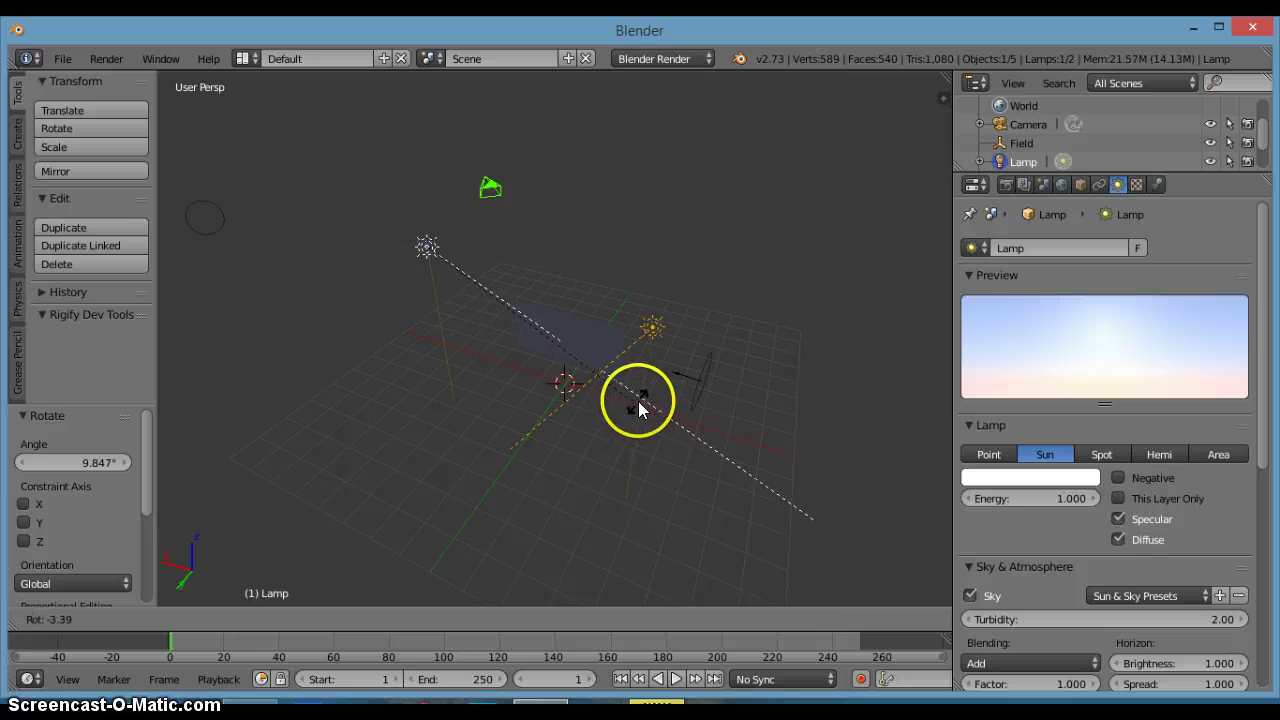
{"action": "left_click", "coordinate": [639, 401]}
Step: Select the duplicated sun lamp and rotate it about 41.56° in the perspective view
{"action": "key", "text": "shift+d"}
{"action": "key", "text": "r"}
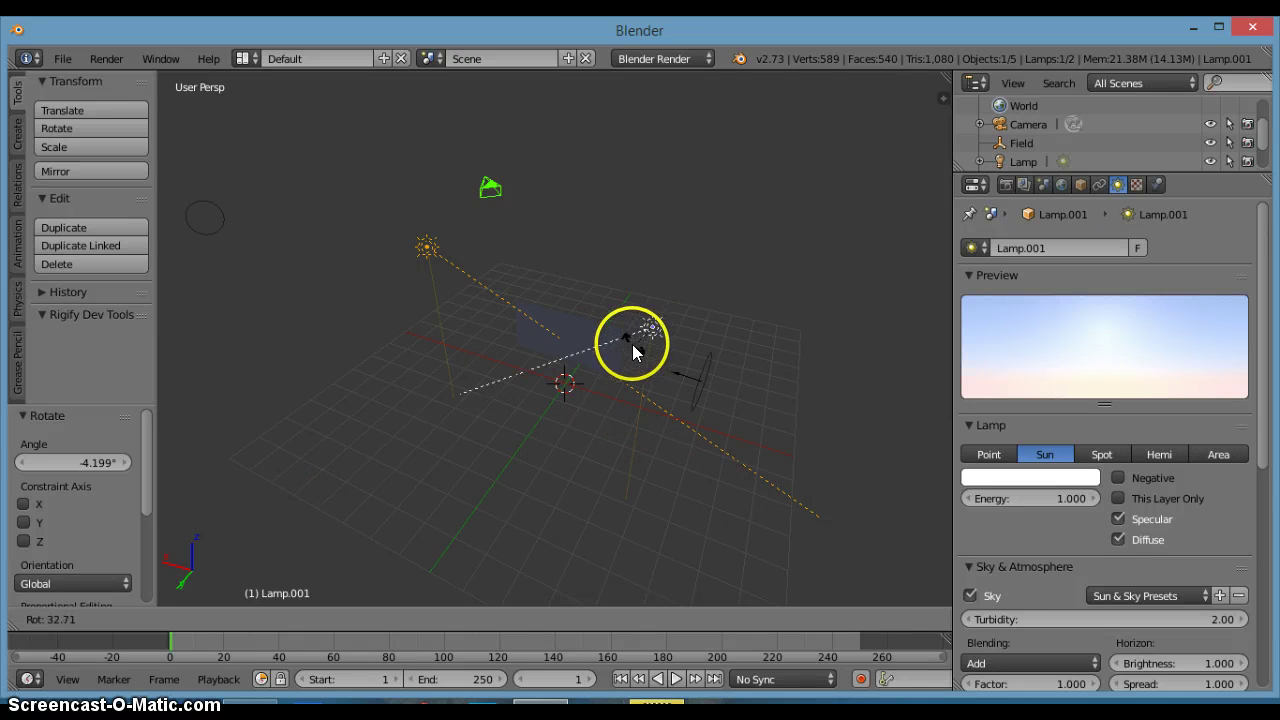
{"action": "left_click", "coordinate": [615, 451]}
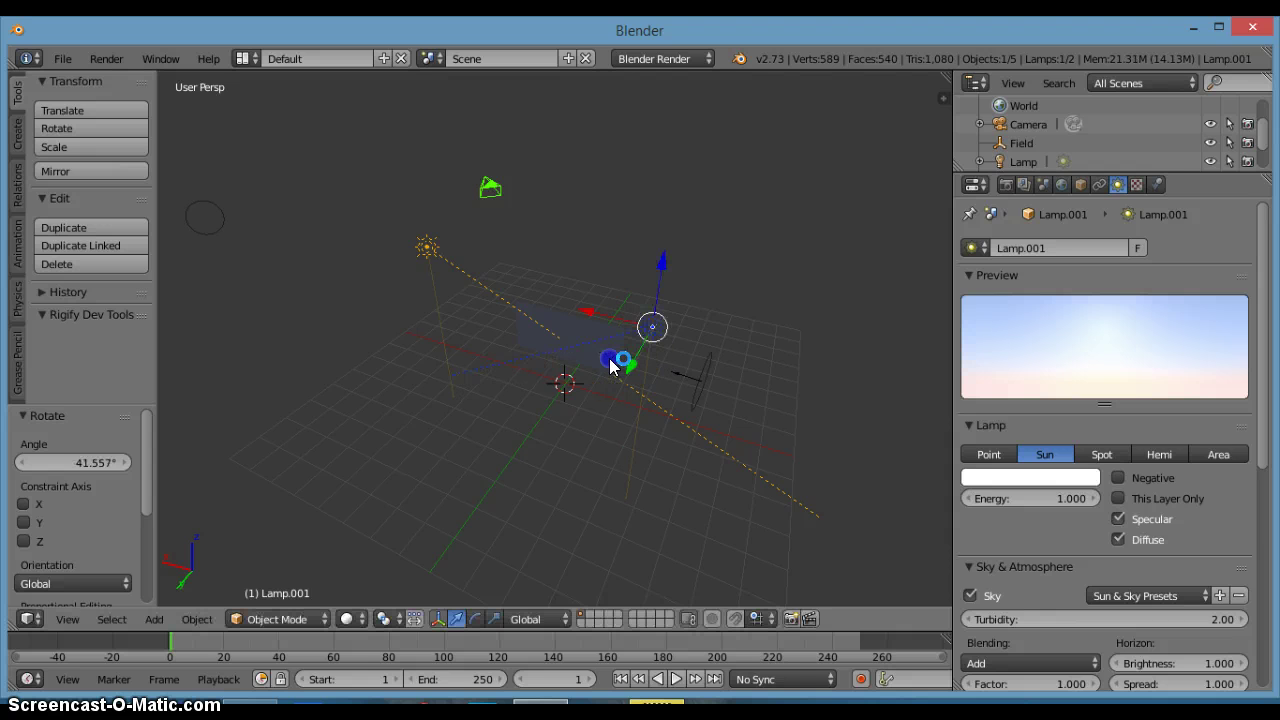
Step: Switch the viewport to Rendered shading and get a close view of the flag's front
{"action": "mouse_move", "coordinate": [615, 451]}
{"action": "middle_mouse_down"}
{"action": "mouse_move", "coordinate": [649, 457]}
{"action": "mouse_move", "coordinate": [666, 434]}
{"action": "middle_mouse_up"}
{"action": "left_click", "coordinate": [454, 619]}
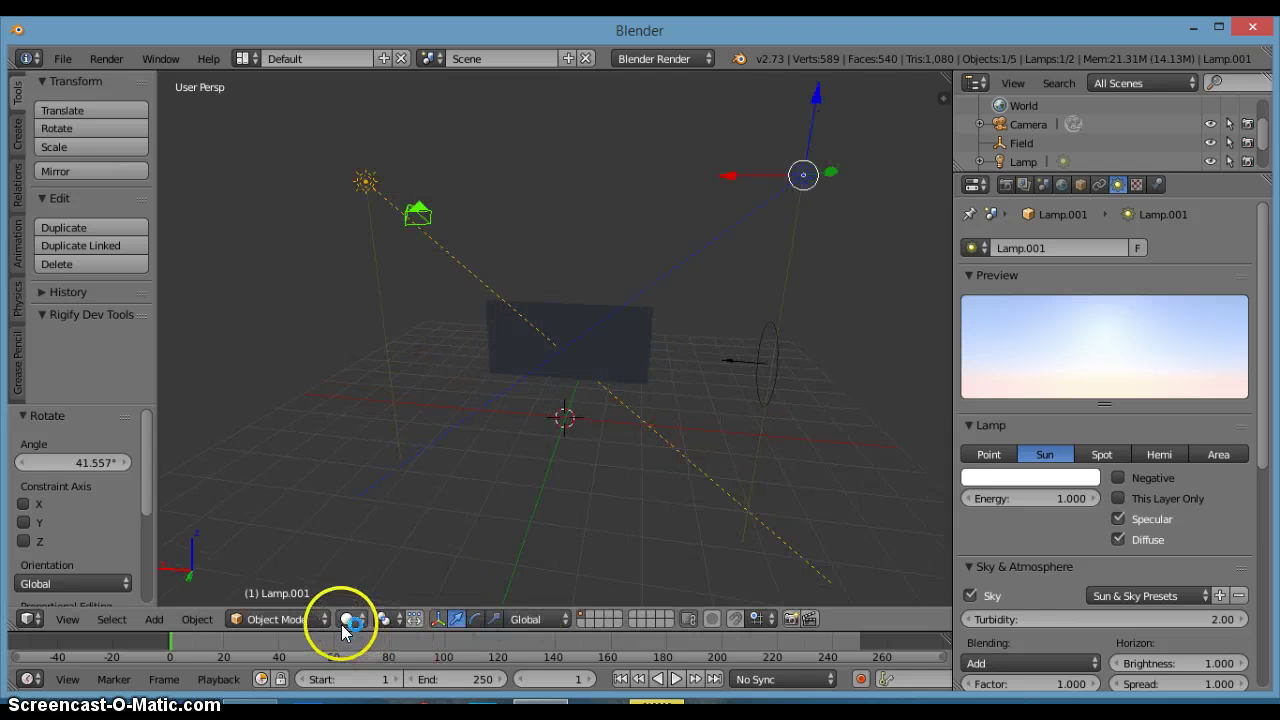
{"action": "left_click", "coordinate": [346, 619]}
{"action": "left_click", "coordinate": [399, 493]}
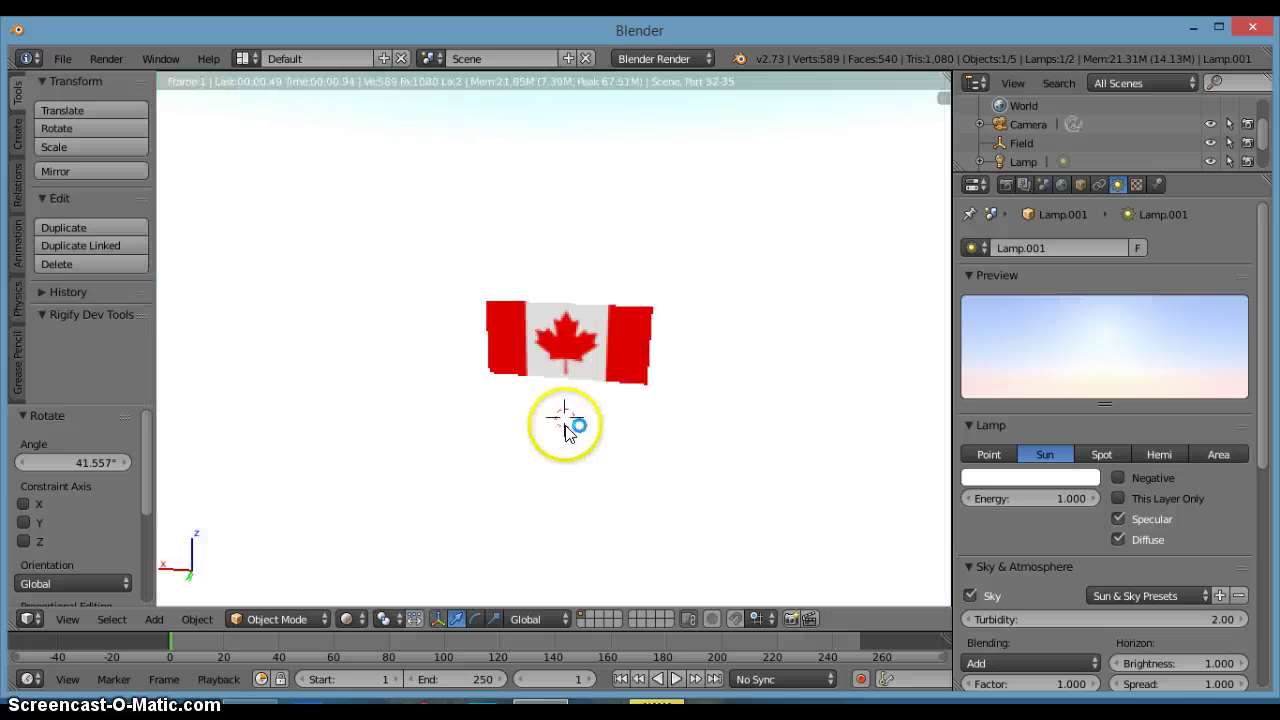
{"action": "scroll", "coordinate": [568, 429], "scroll_direction": "up", "scroll_amount": 5}
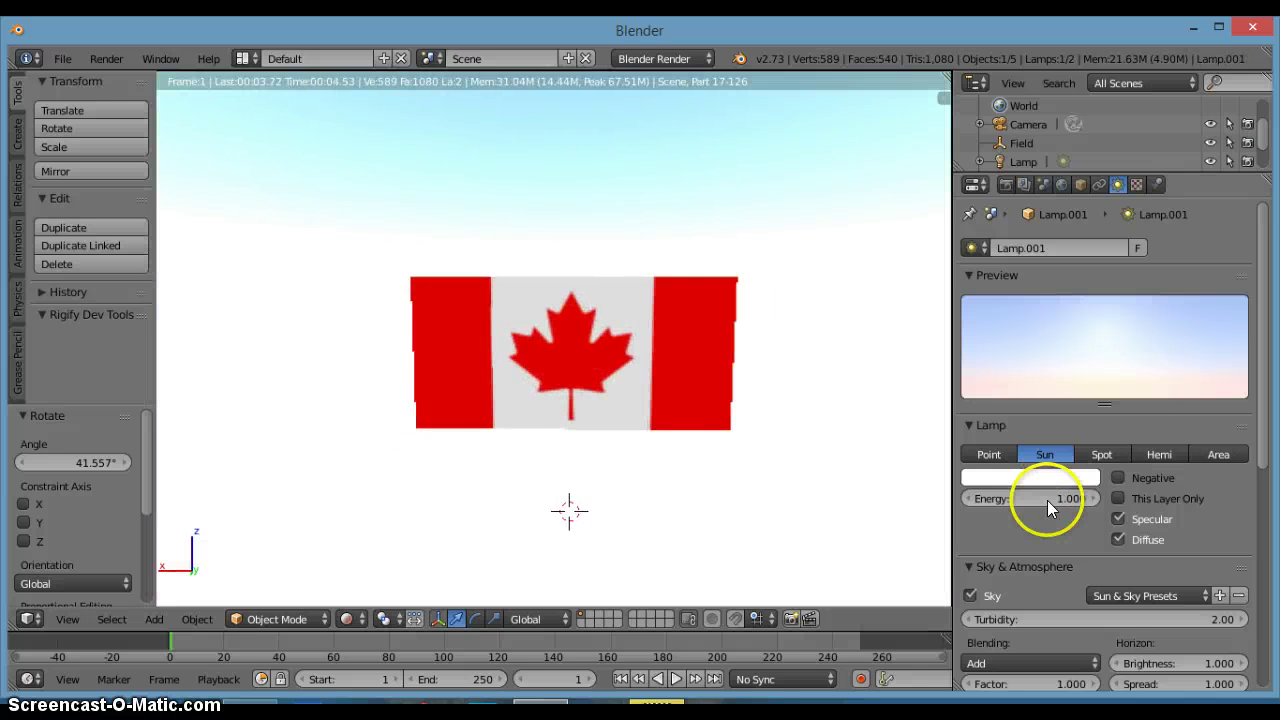
Step: Lower the duplicated sun lamp's energy to 0.72
{"action": "left_click", "coordinate": [970, 498]}
{"action": "left_click", "coordinate": [970, 498]}
{"action": "left_click", "coordinate": [970, 498]}
{"action": "left_click", "coordinate": [970, 498]}
{"action": "left_click_drag", "start_coordinate": [1041, 498], "coordinate": [971, 500]}
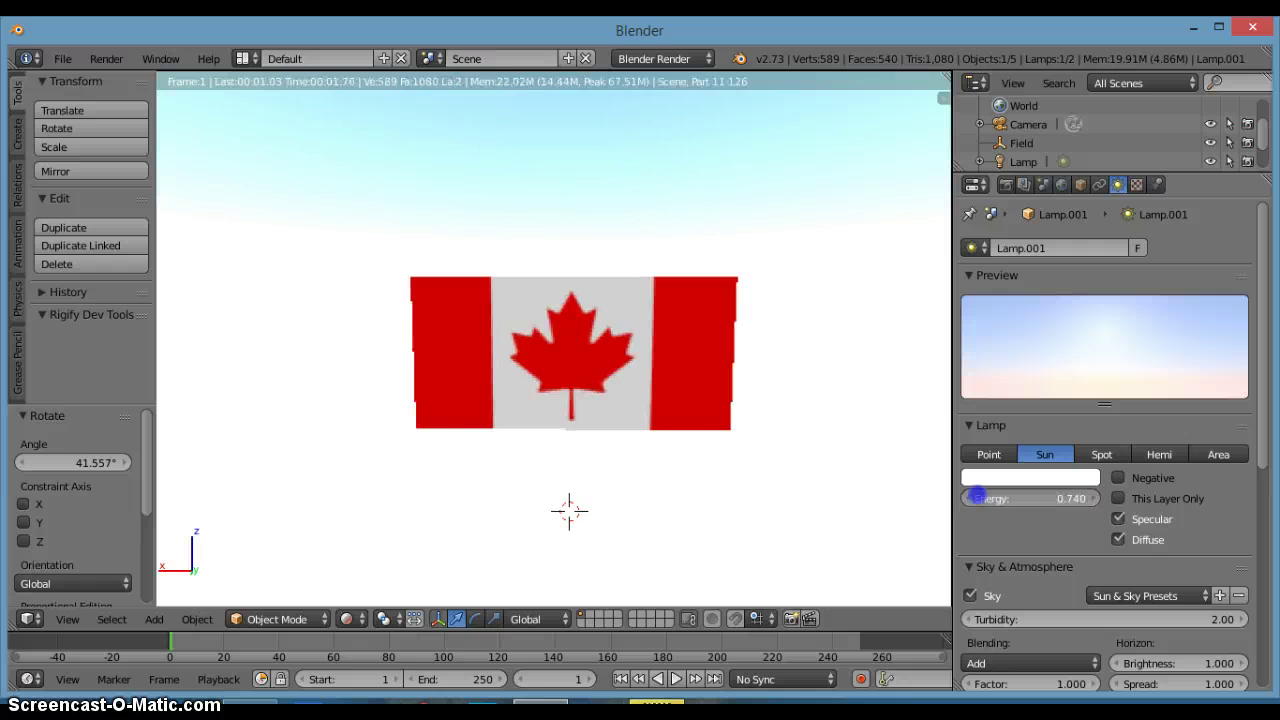
{"action": "left_click", "coordinate": [972, 498]}
{"action": "left_click", "coordinate": [972, 498]}
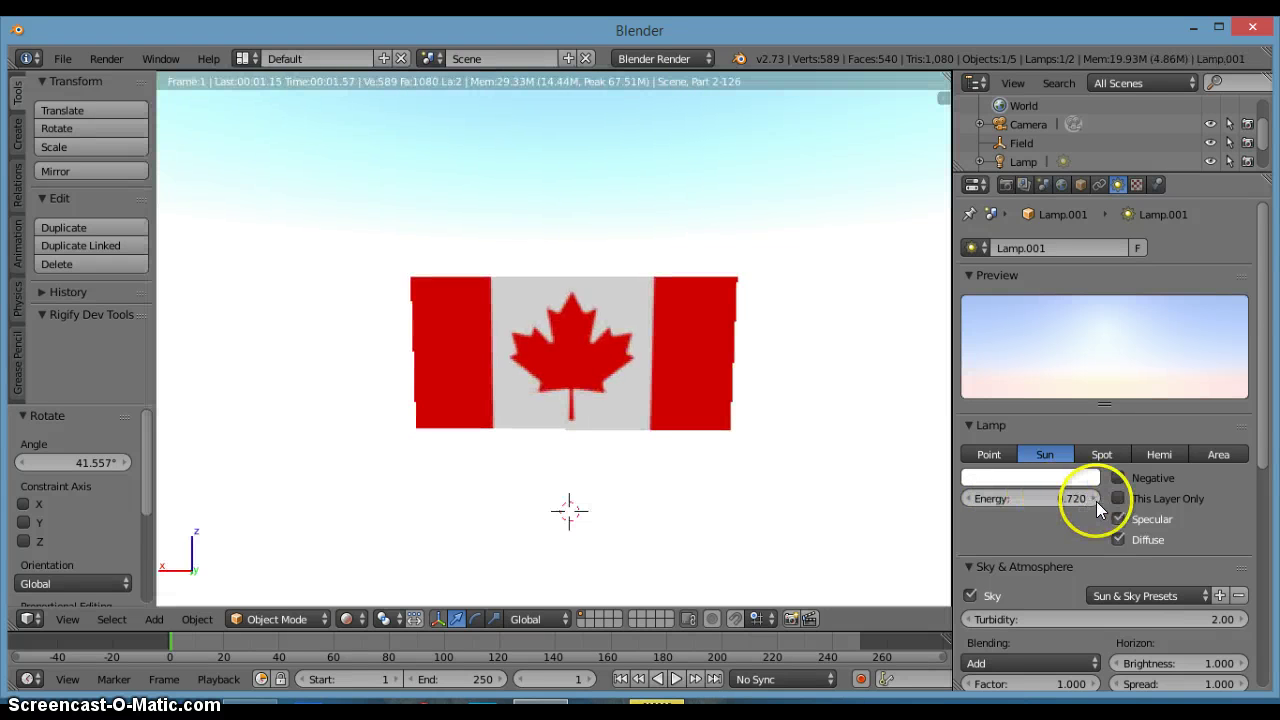
{"action": "left_click", "coordinate": [1045, 499]}
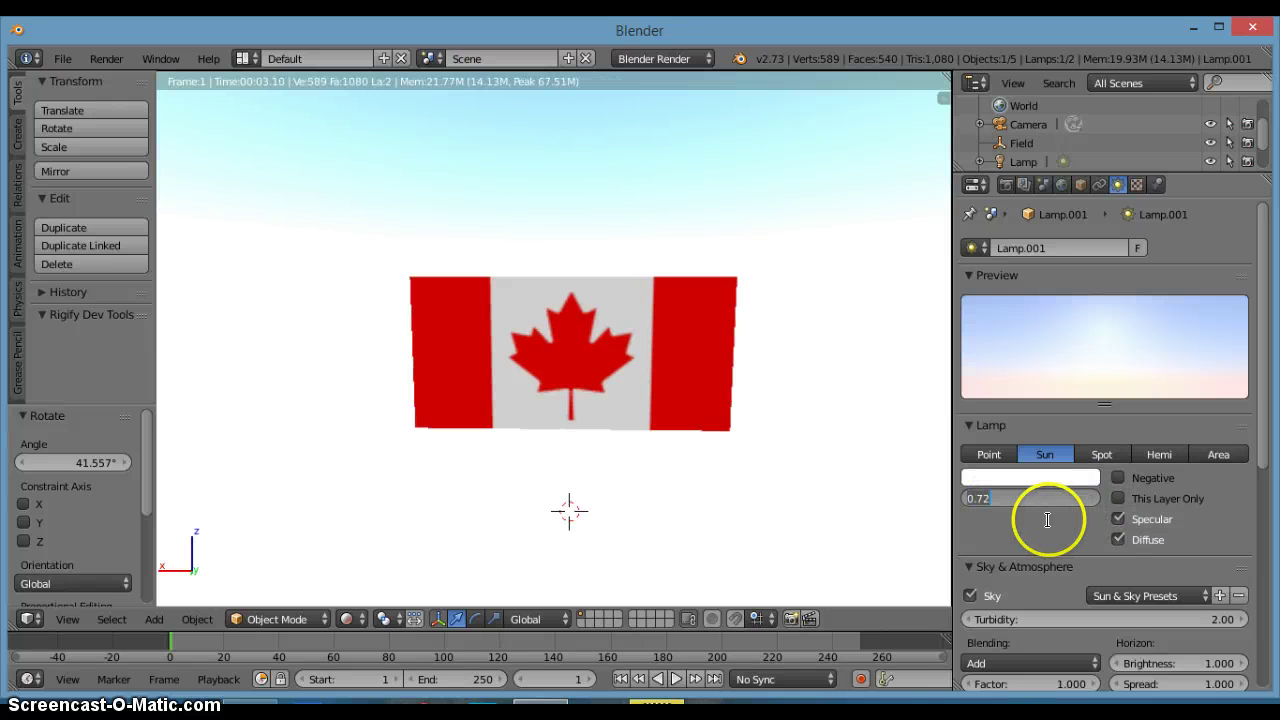
{"action": "left_click", "coordinate": [1046, 521]}
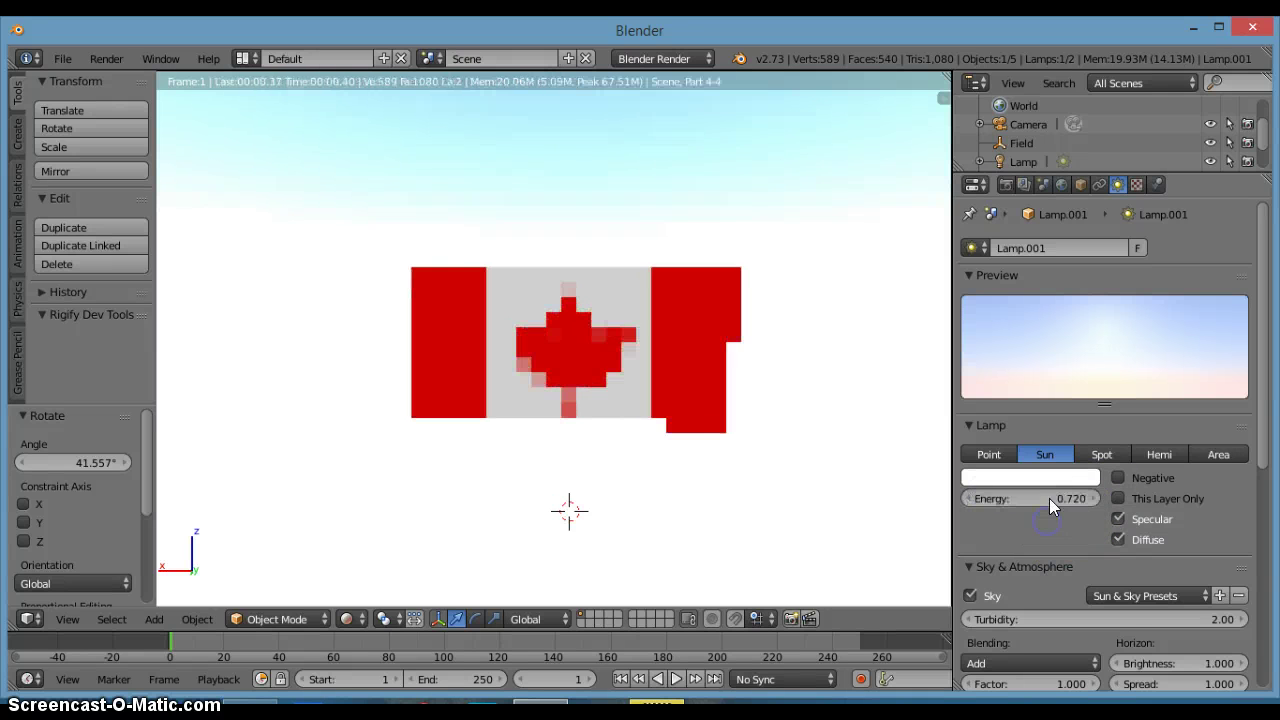
Step: Set the duplicated sun lamp's energy to 0.2
{"action": "left_click_drag", "start_coordinate": [1049, 498], "coordinate": [886, 506]}
{"action": "left_click", "coordinate": [1057, 499]}
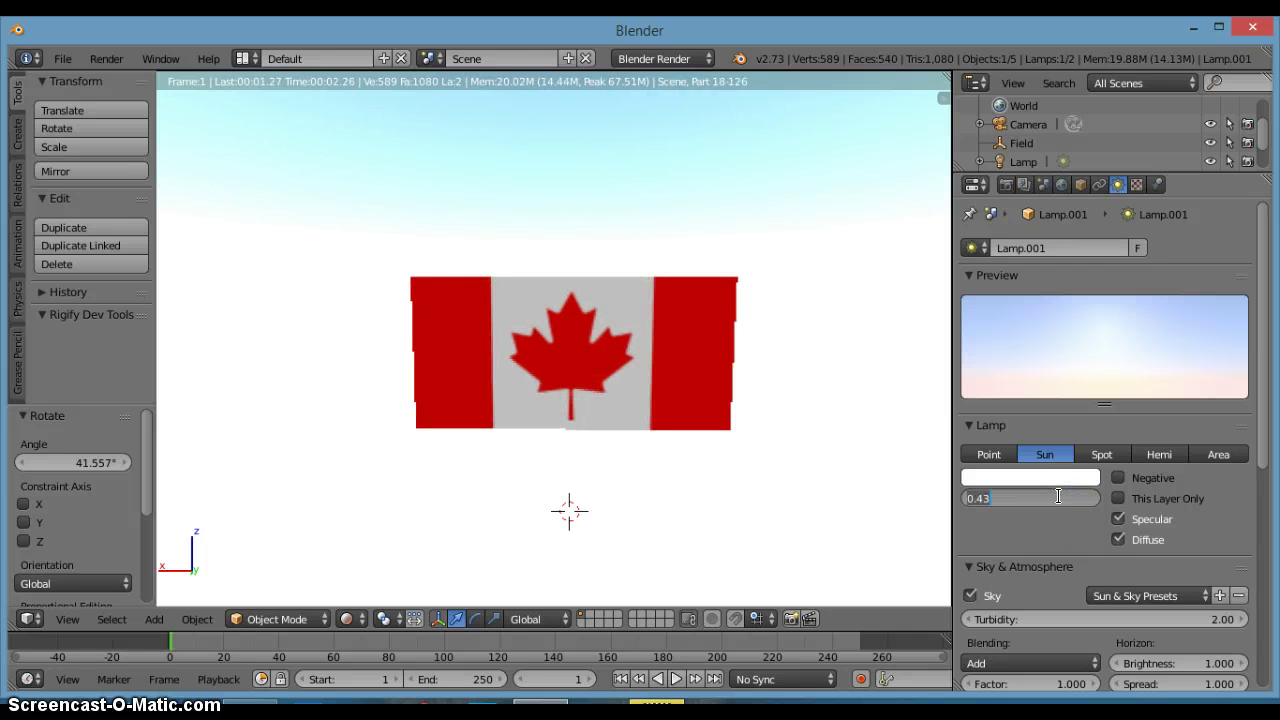
{"action": "key", "text": "BackSpace"}
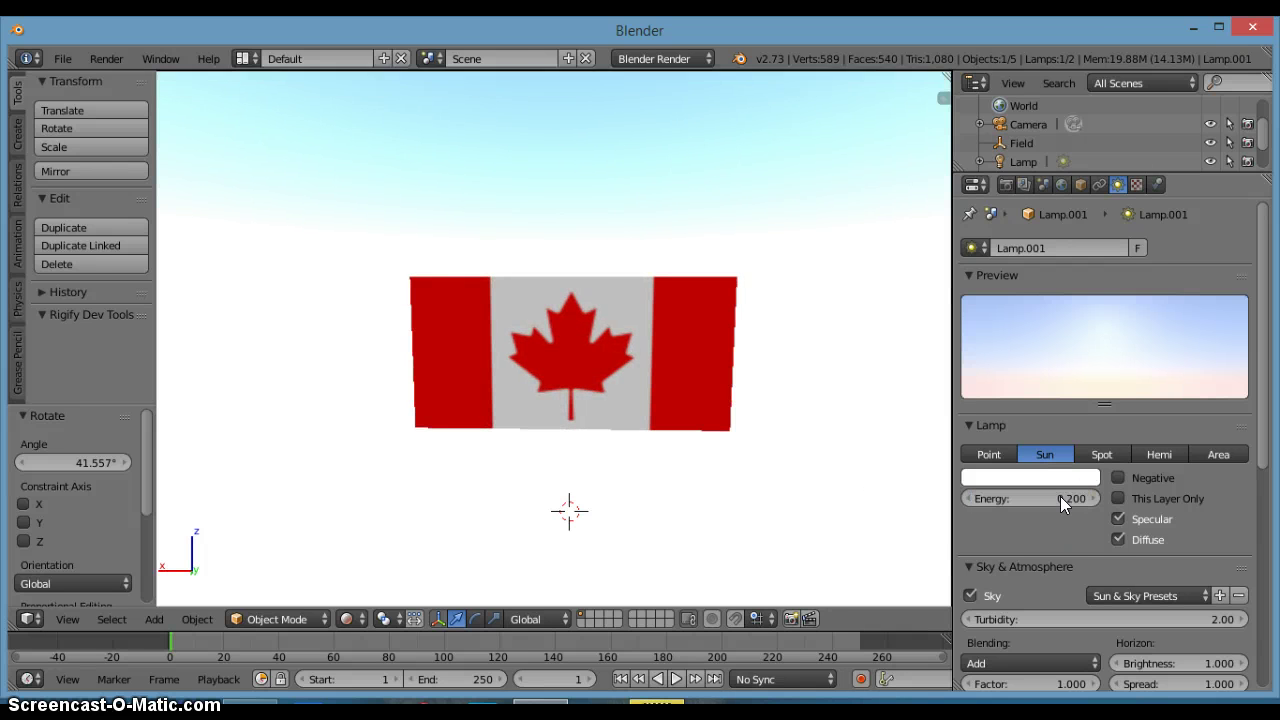
{"action": "key", "text": "Return"}
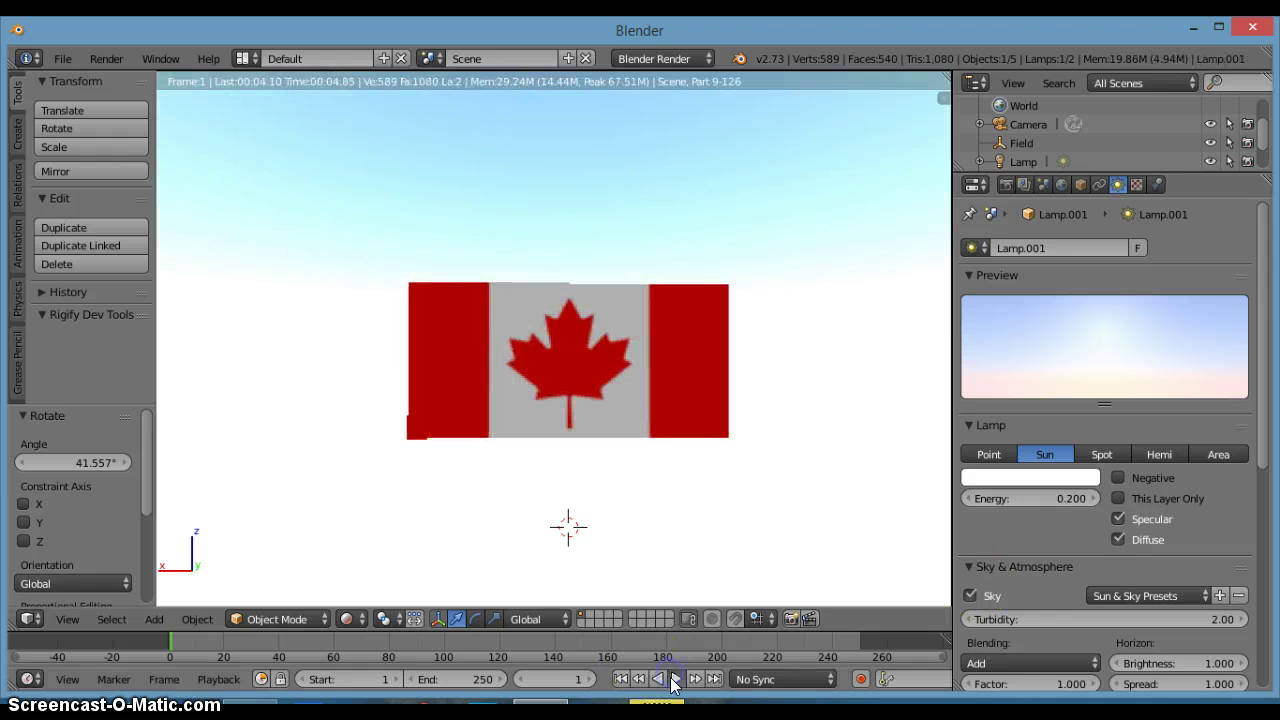
Step: Play the animation briefly in the rendered view and pause it at frame 7
{"action": "left_click", "coordinate": [670, 679]}
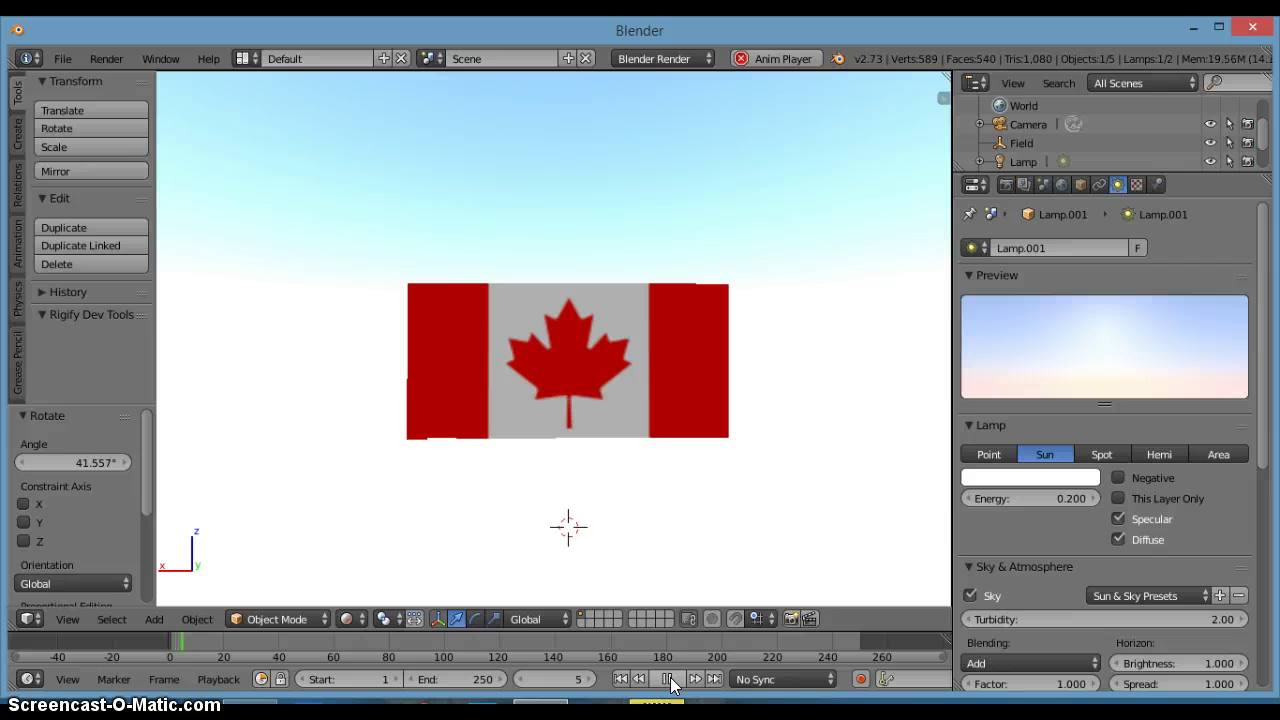
{"action": "left_click", "coordinate": [670, 679]}
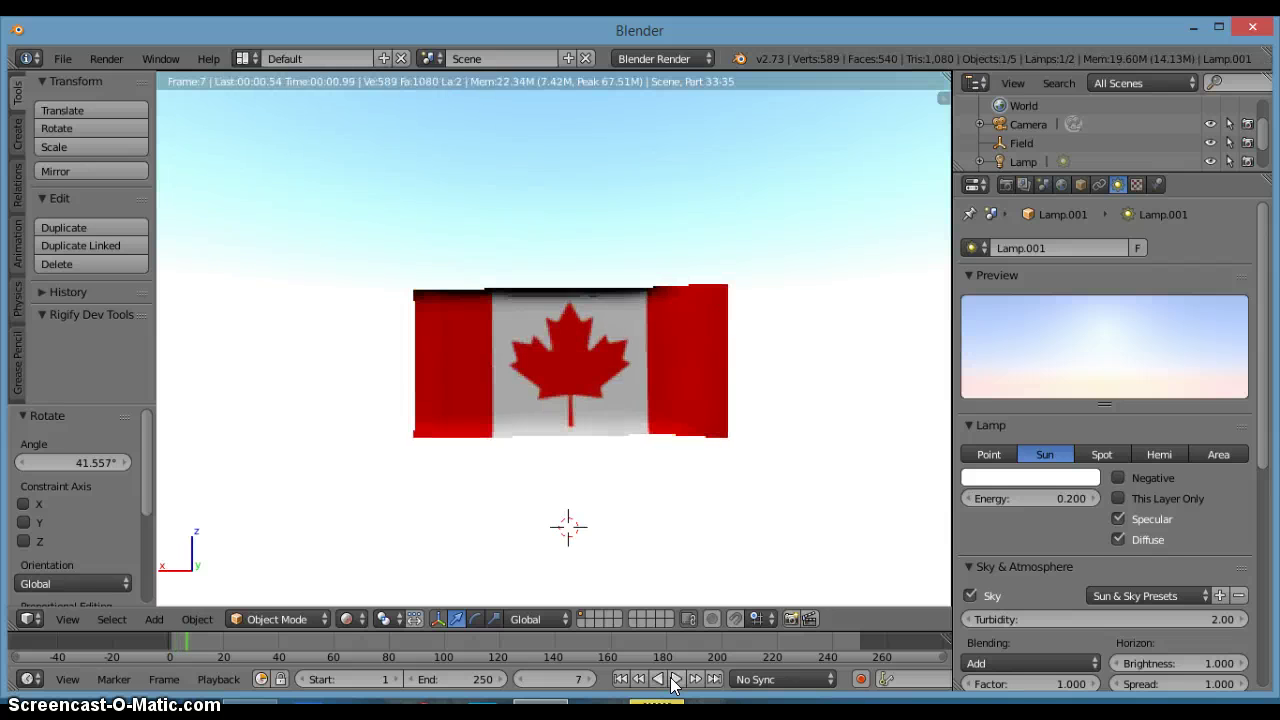
{"action": "left_click", "coordinate": [300, 612]}
{"action": "left_click", "coordinate": [346, 619]}
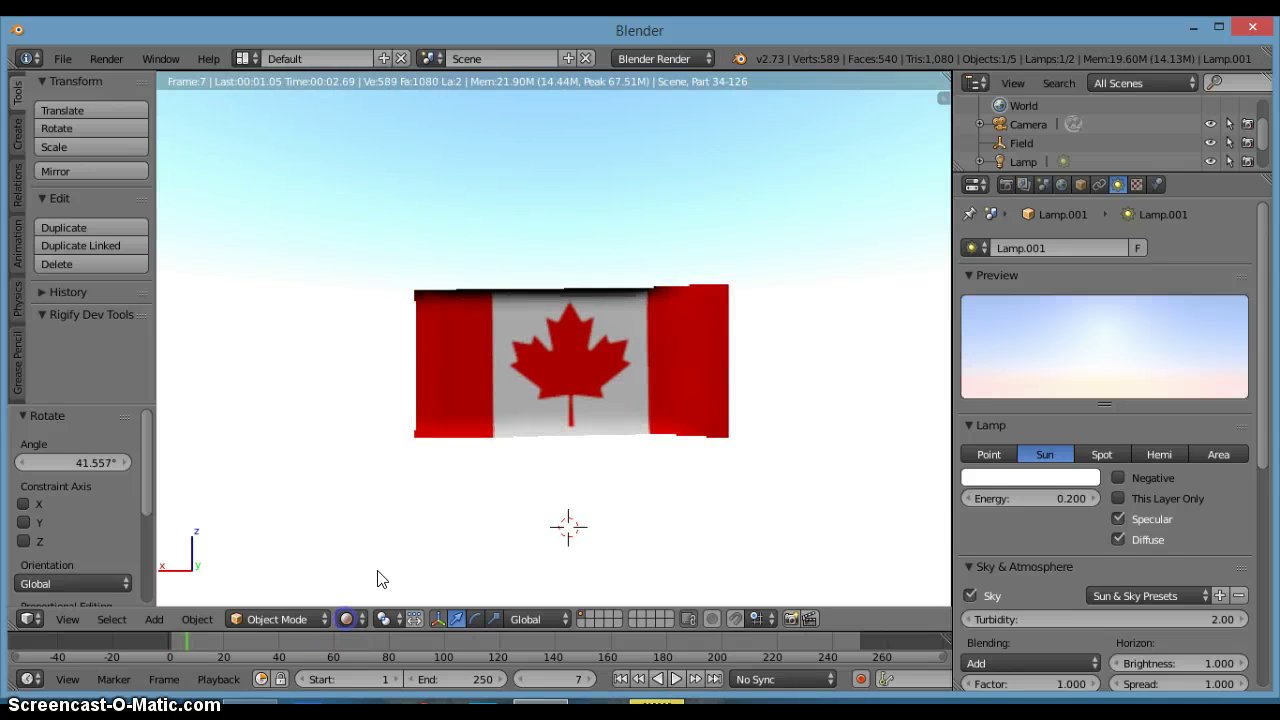
{"action": "left_click", "coordinate": [380, 603]}
{"action": "left_click", "coordinate": [377, 571]}
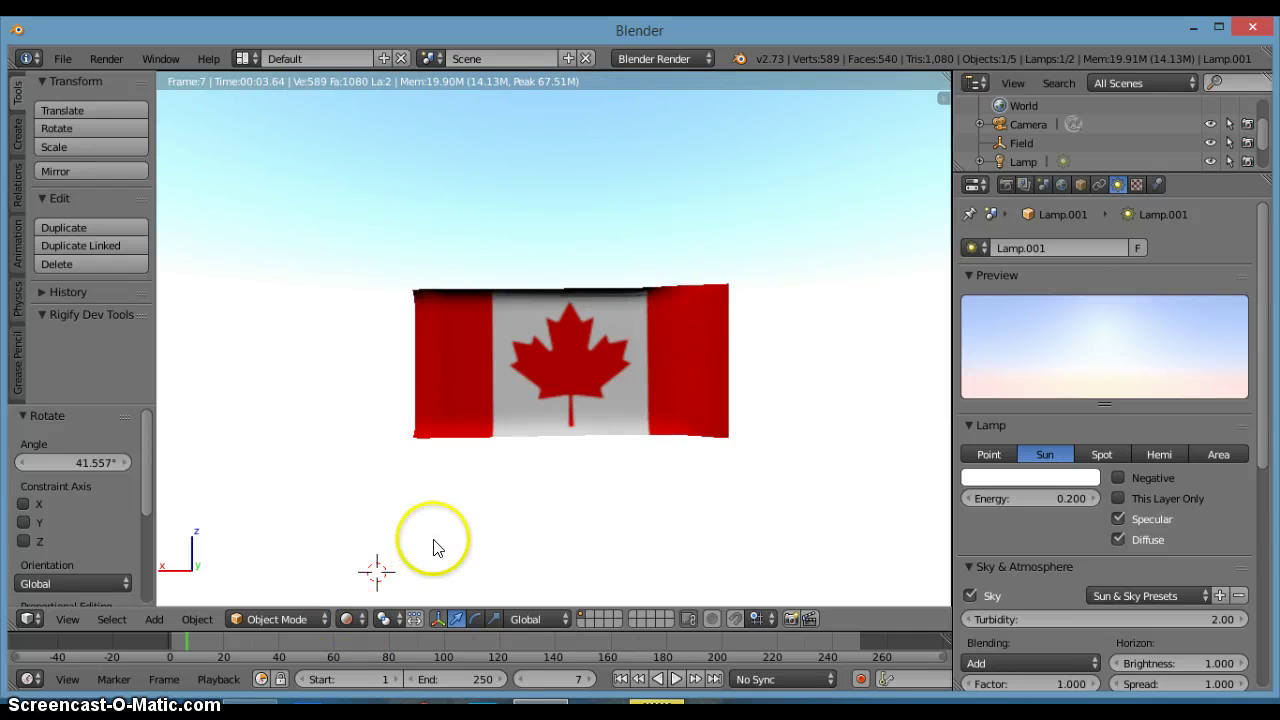
Step: Look through the camera, enable Lock Camera to View and orbit the camera around to the flag's lit, textured side
{"action": "key", "text": "KP_0"}
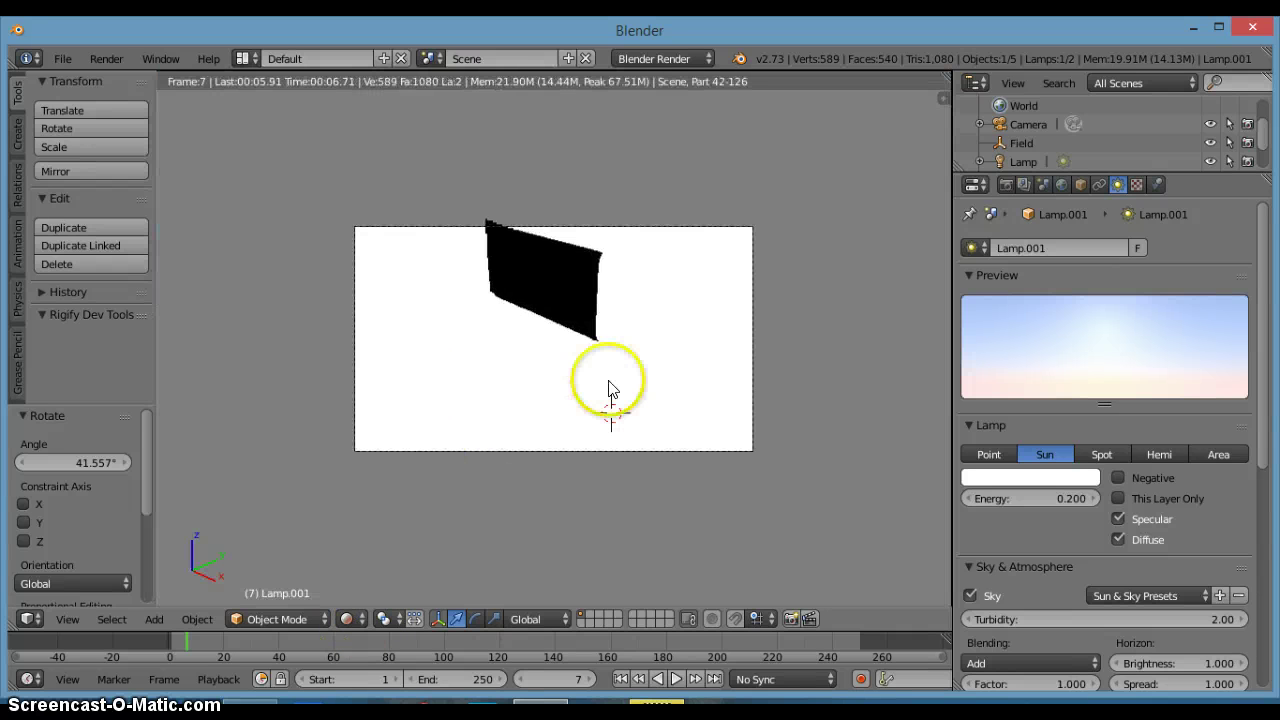
{"action": "scroll", "coordinate": [767, 391], "scroll_direction": "up", "scroll_amount": 4}
{"action": "scroll", "coordinate": [767, 391], "scroll_direction": "down", "scroll_amount": 2}
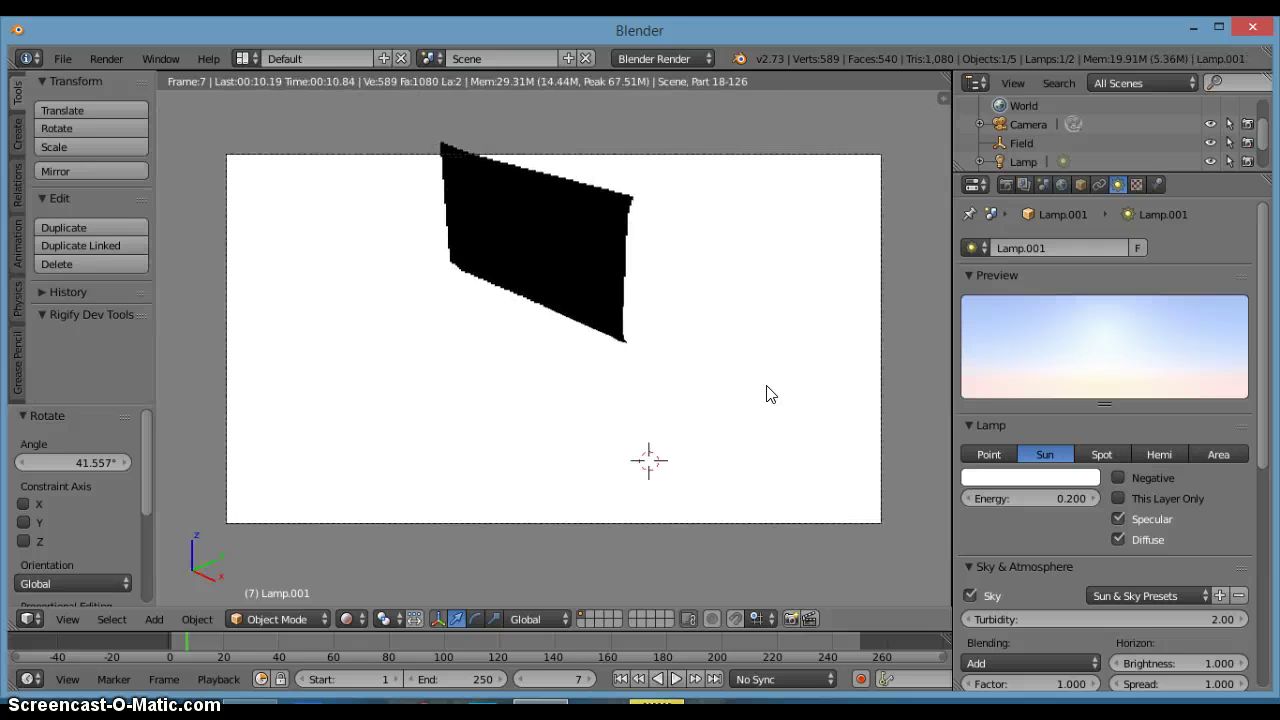
{"action": "key", "text": "n"}
{"action": "left_click", "coordinate": [800, 294]}
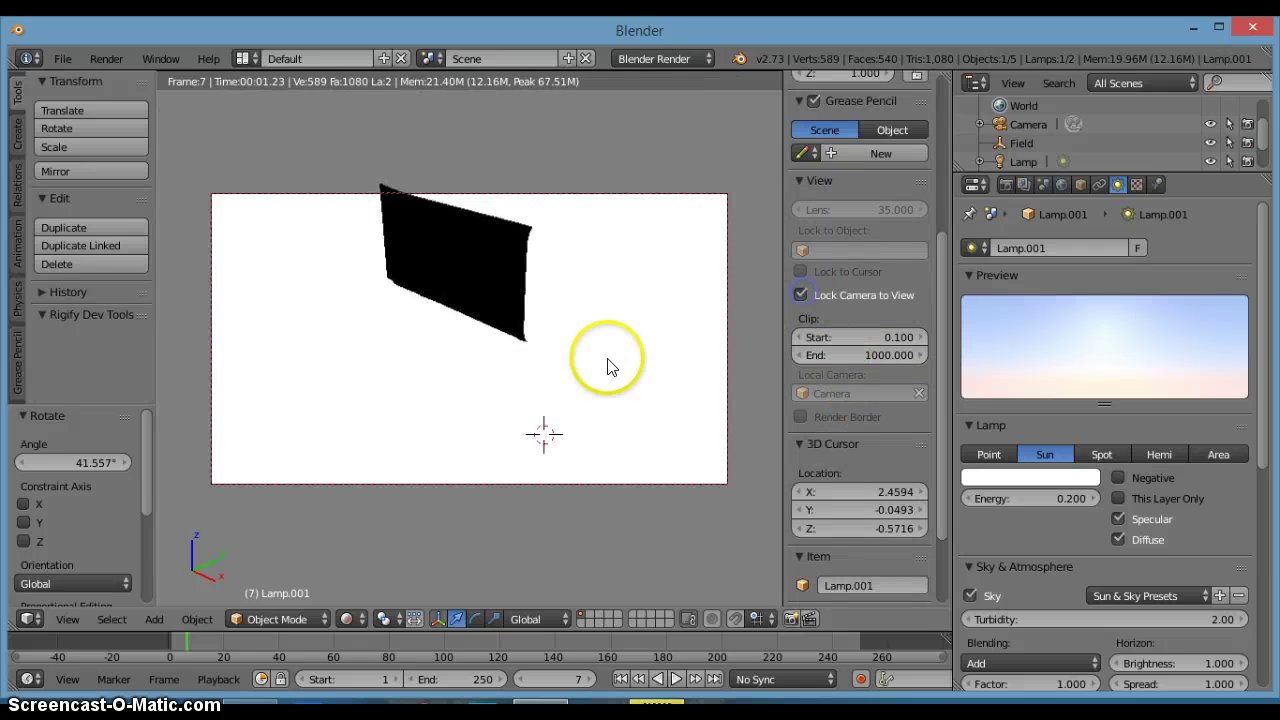
{"action": "key", "text": "n"}
{"action": "mouse_move", "coordinate": [608, 364]}
{"action": "middle_mouse_down"}
{"action": "mouse_move", "coordinate": [606, 377]}
{"action": "mouse_move", "coordinate": [526, 384]}
{"action": "mouse_move", "coordinate": [431, 374]}
{"action": "middle_mouse_up"}
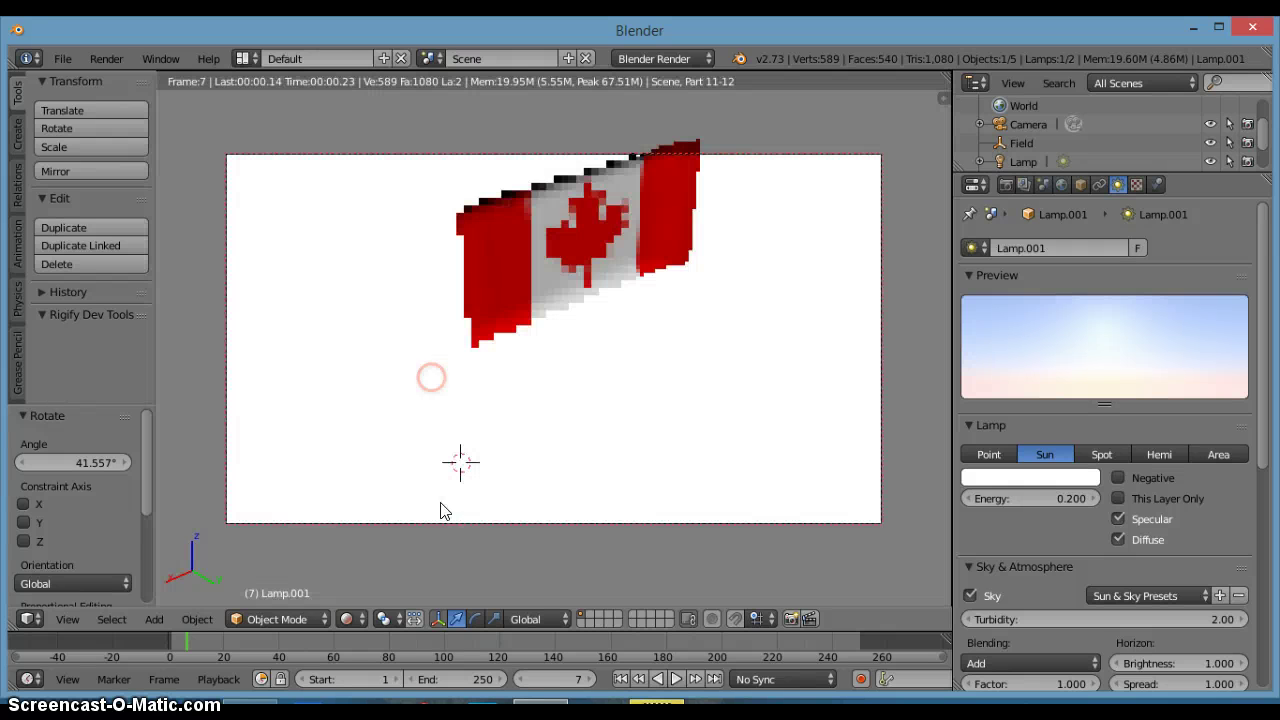
Step: Switch the viewport to Solid shading and adjust the locked camera until the flag is framed near the middle, almost head-on
{"action": "left_click", "coordinate": [350, 618]}
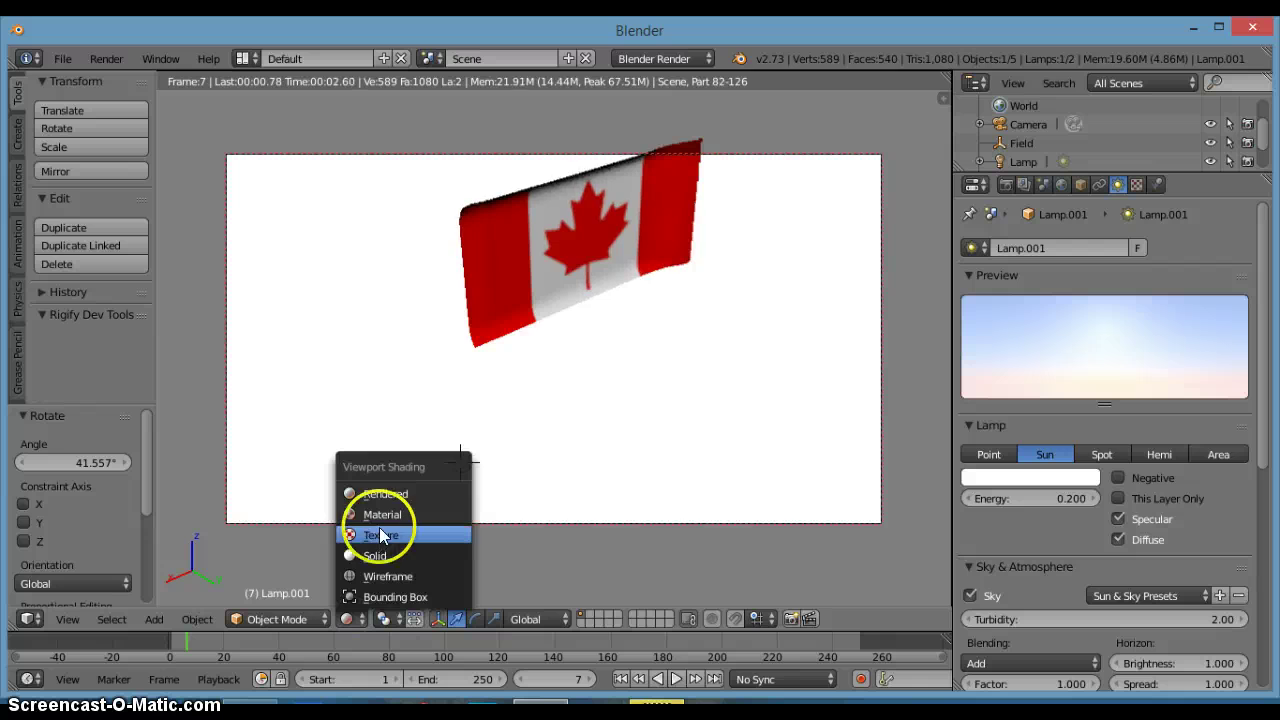
{"action": "left_click", "coordinate": [380, 538]}
{"action": "middle_click_drag", "start_coordinate": [684, 406], "coordinate": [603, 354]}
{"action": "left_click", "coordinate": [378, 619]}
{"action": "left_click", "coordinate": [386, 551]}
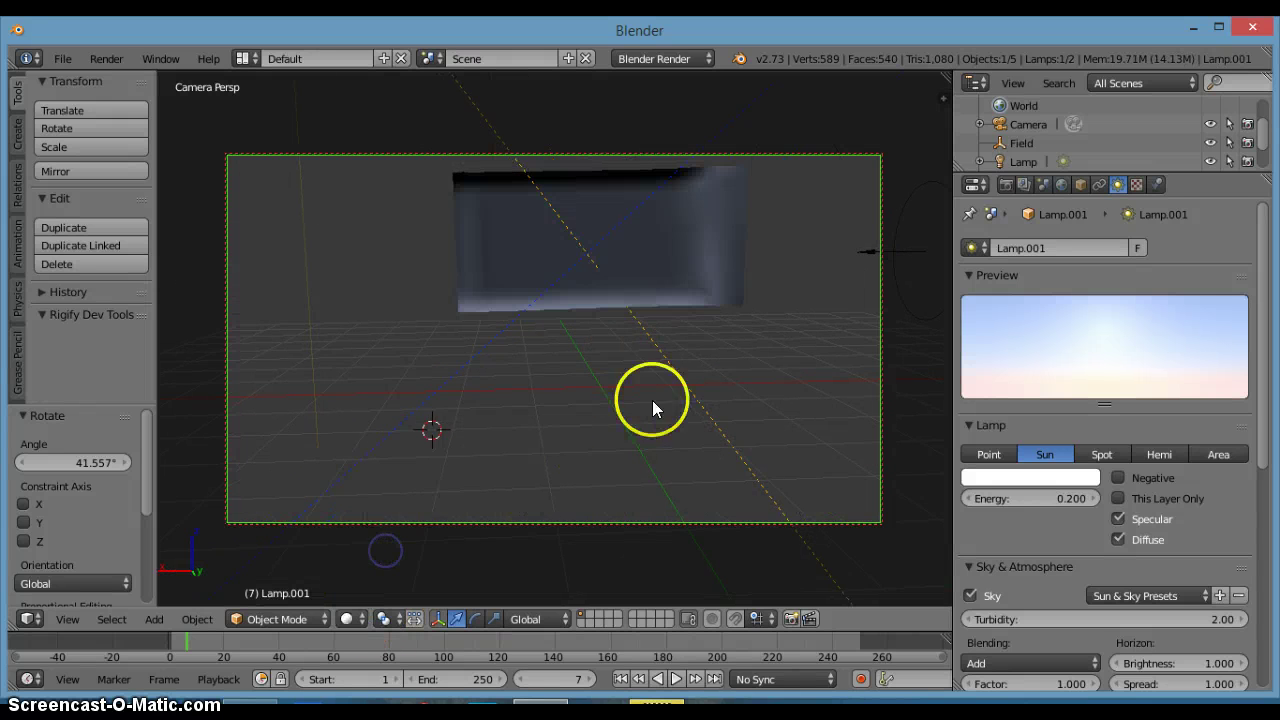
{"action": "mouse_move", "coordinate": [667, 368]}
{"action": "middle_mouse_down"}
{"action": "mouse_move", "coordinate": [651, 429]}
{"action": "mouse_move", "coordinate": [634, 449]}
{"action": "mouse_move", "coordinate": [637, 434]}
{"action": "mouse_move", "coordinate": [618, 428]}
{"action": "mouse_move", "coordinate": [607, 443]}
{"action": "middle_mouse_up"}
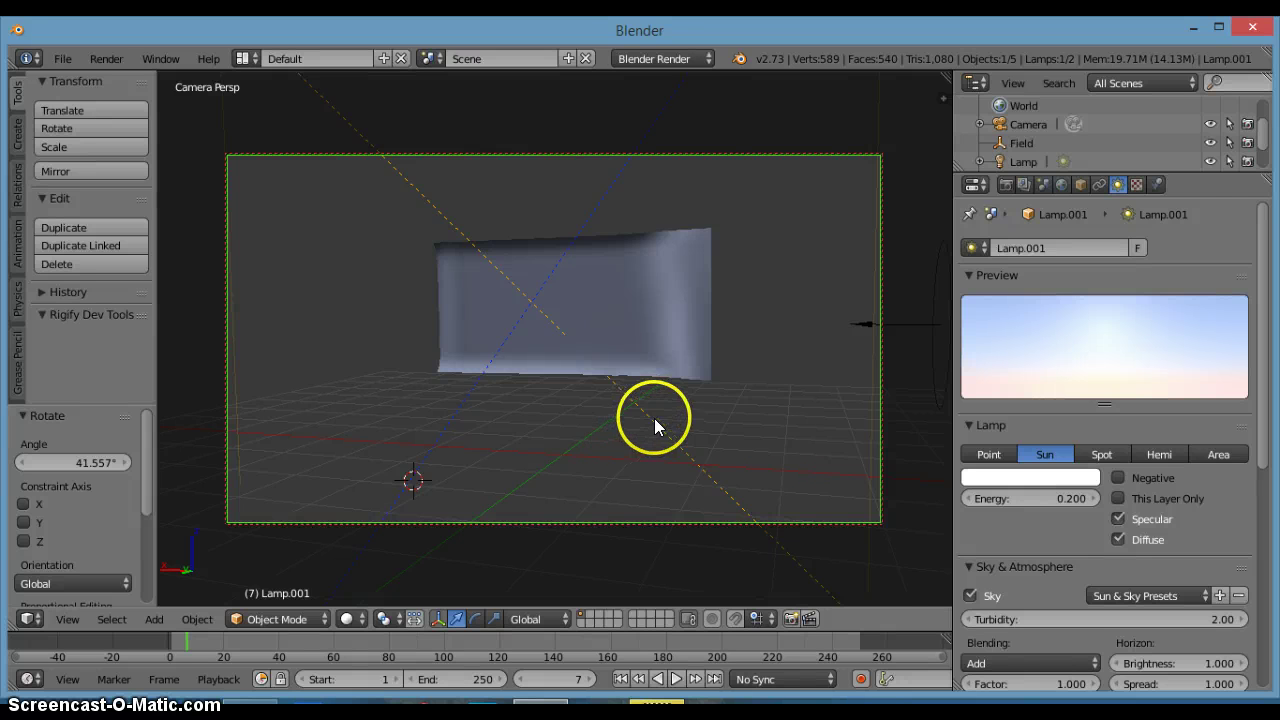
Step: Select the flag plane and leave the camera view
{"action": "right_click", "coordinate": [672, 346]}
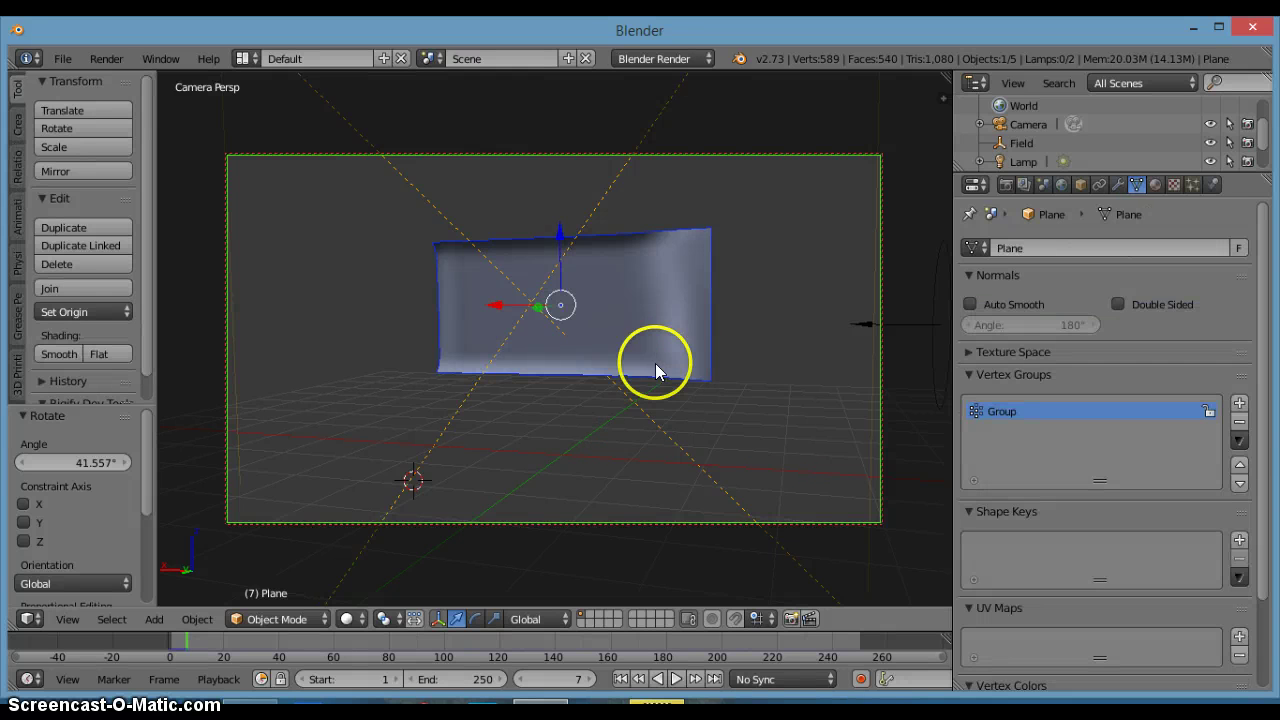
{"action": "key", "text": "r"}
{"action": "key", "text": "r"}
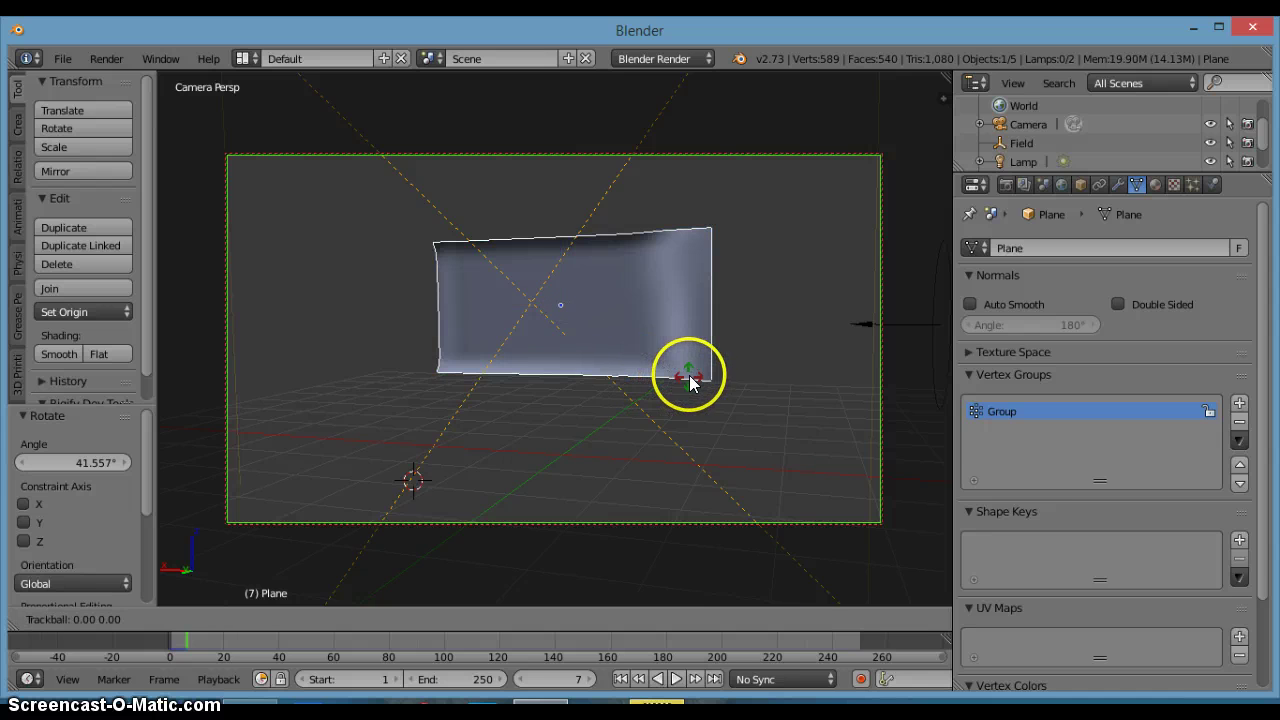
{"action": "right_click", "coordinate": [711, 363]}
{"action": "key", "text": "KP_0"}
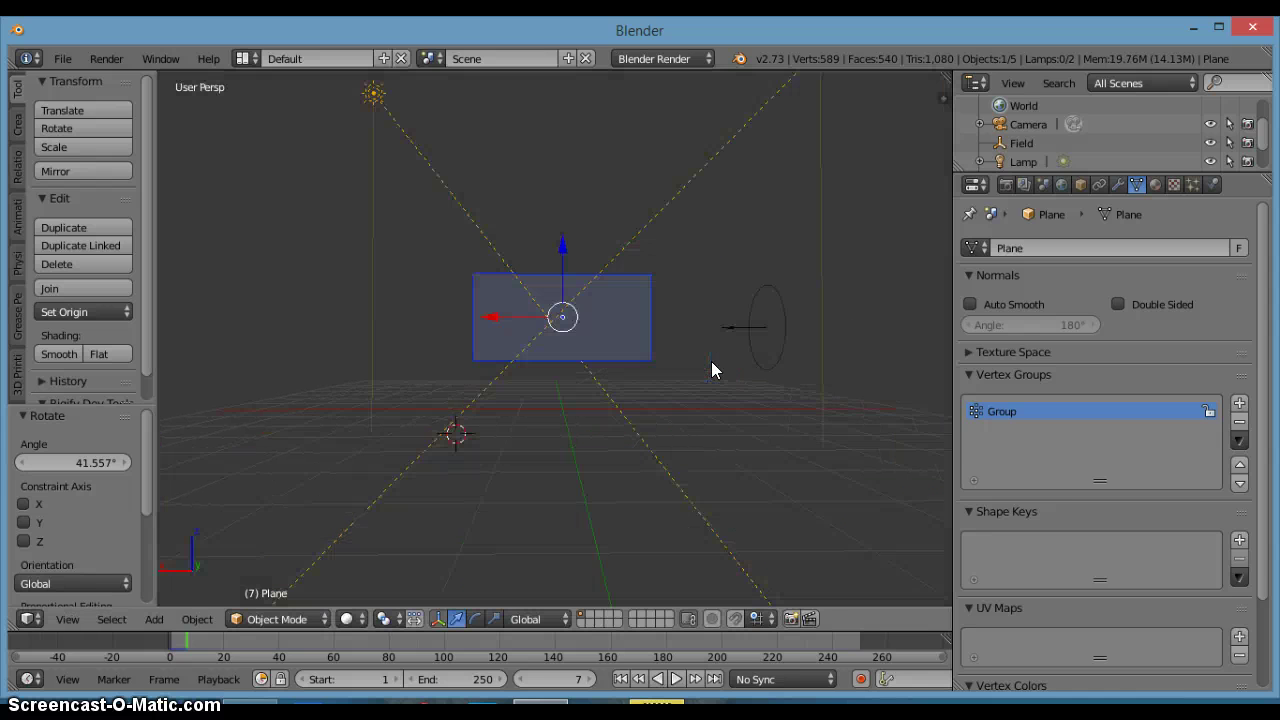
{"action": "middle_click_drag", "start_coordinate": [604, 402], "coordinate": [529, 400]}
{"action": "key", "text": "t"}
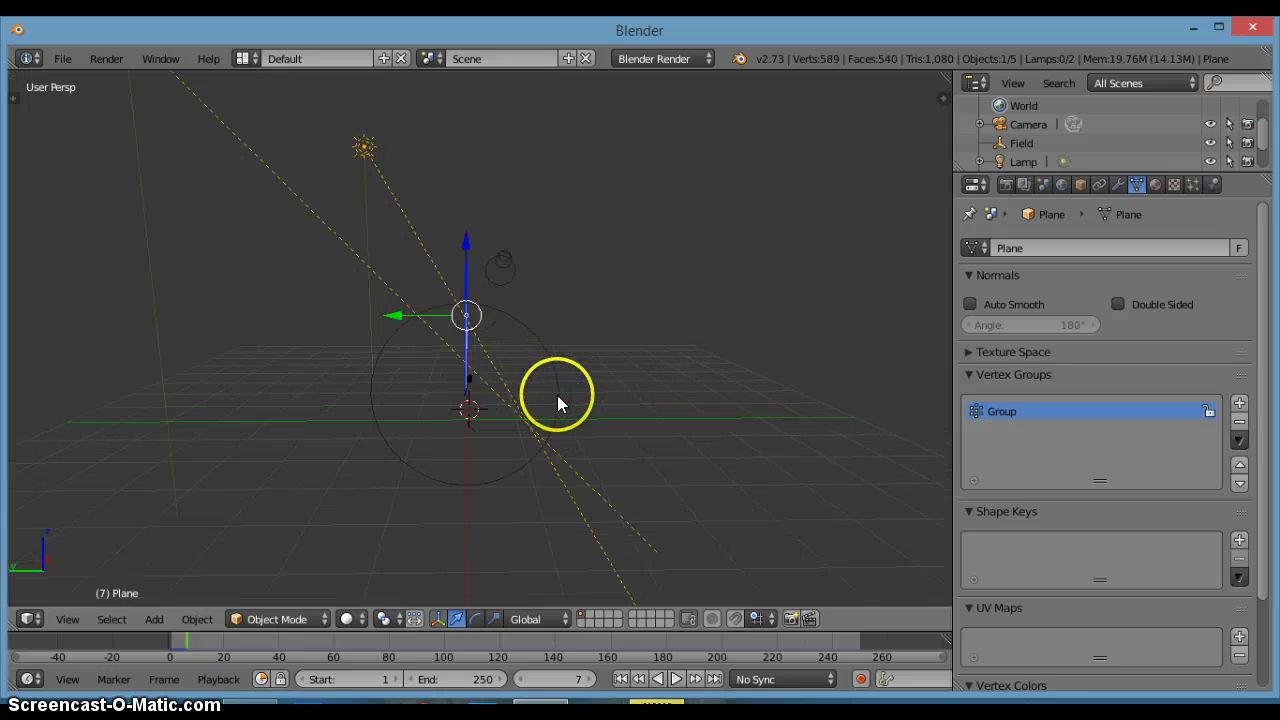
{"action": "key", "text": "r"}
{"action": "key", "text": "r"}
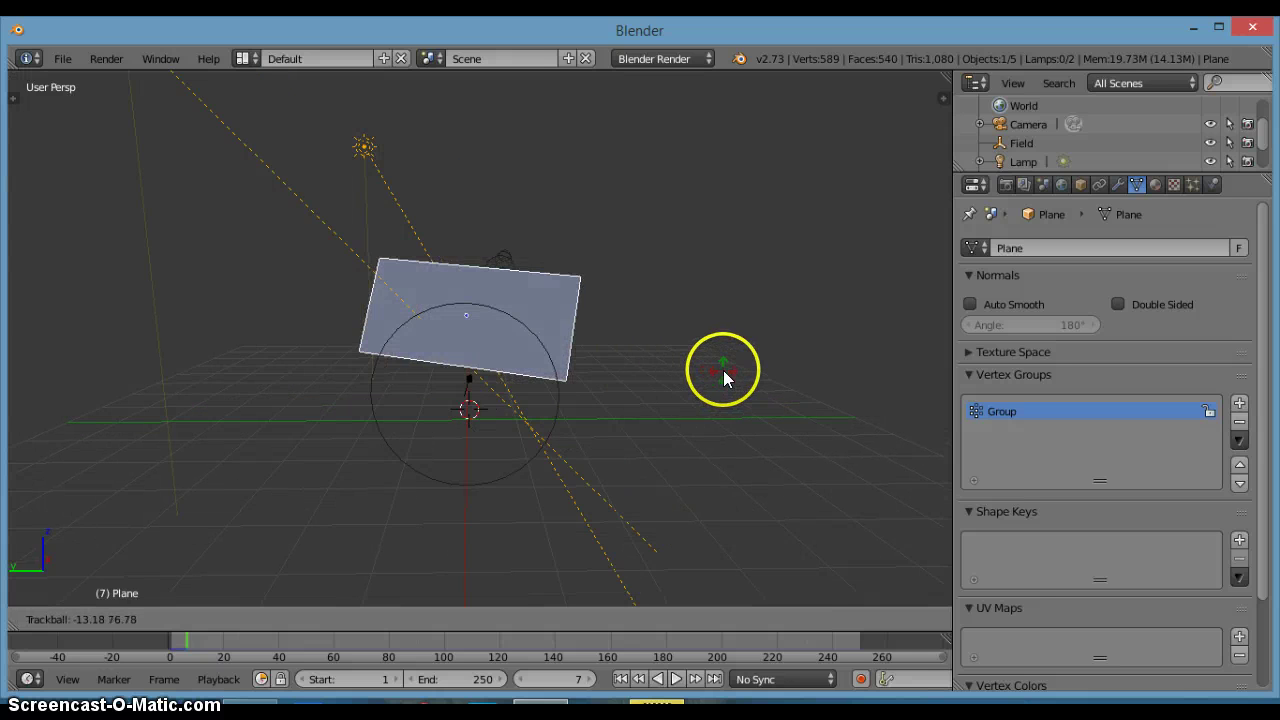
{"action": "right_click", "coordinate": [751, 363]}
{"action": "key", "text": "KP_3"}
{"action": "right_click", "coordinate": [580, 405]}
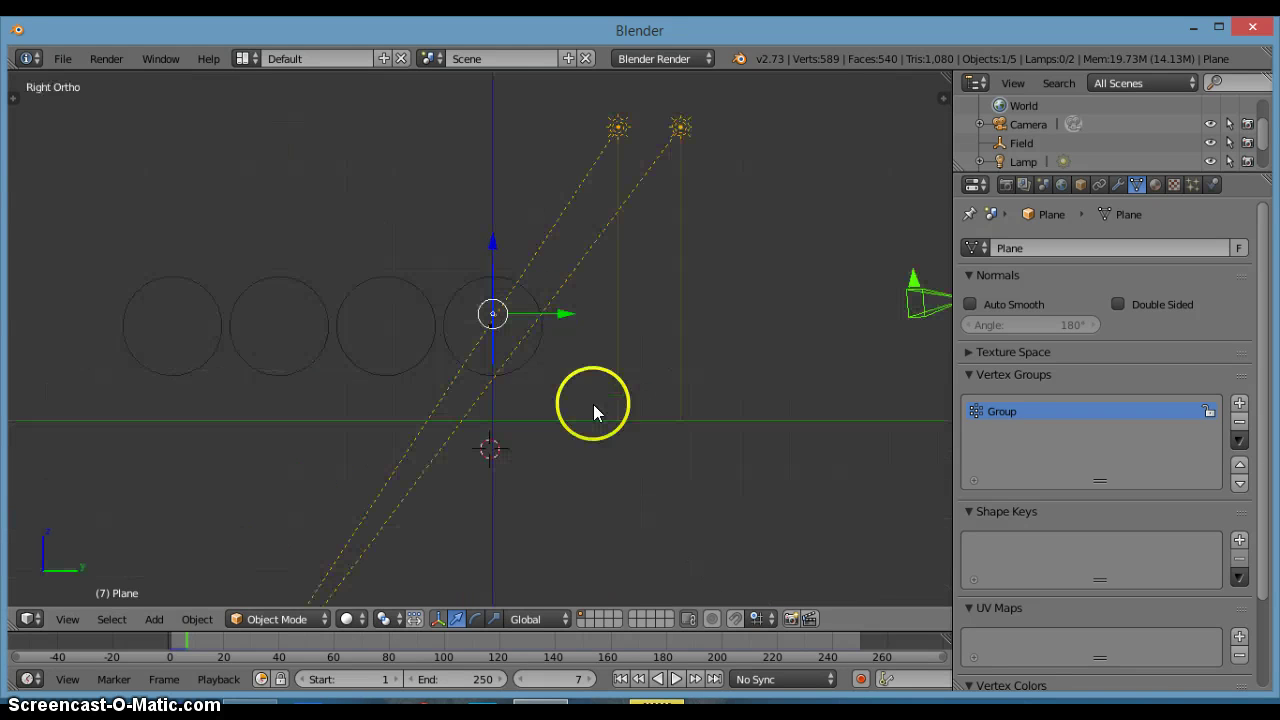
{"action": "key", "text": "r"}
{"action": "right_click", "coordinate": [533, 381]}
{"action": "key", "text": "r"}
{"action": "type", "text": "z"}
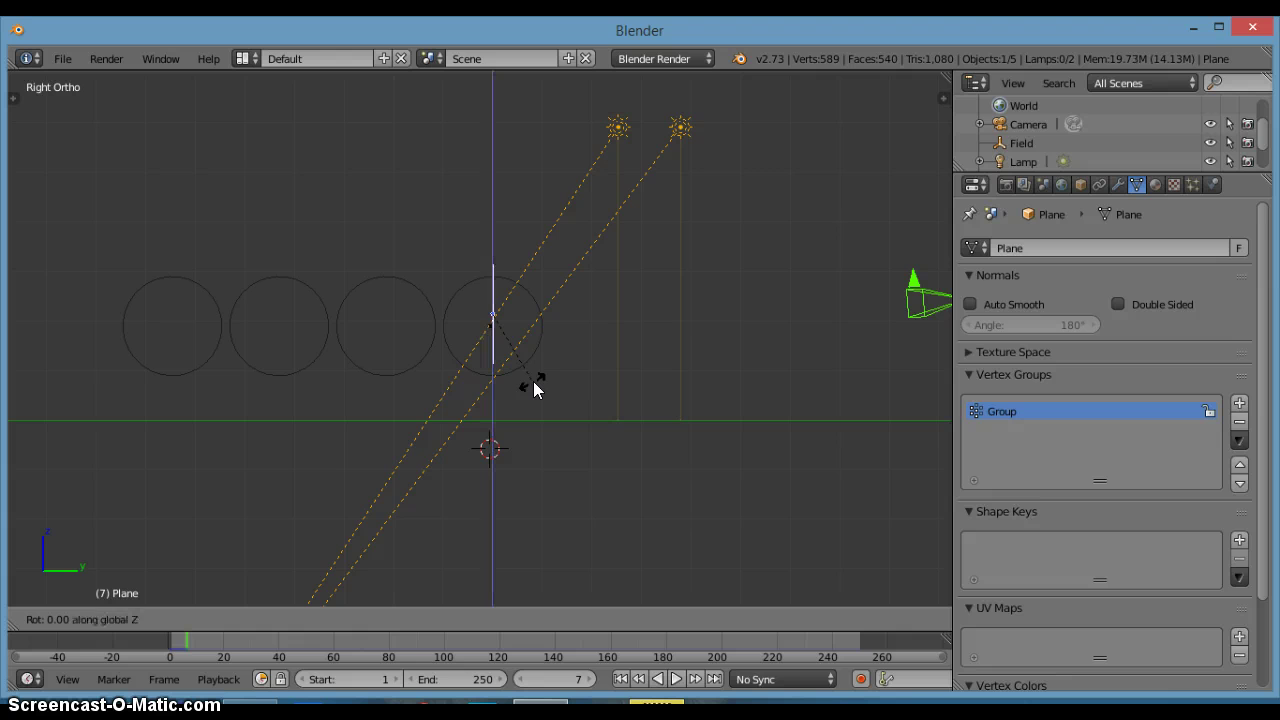
{"action": "type", "text": "90"}
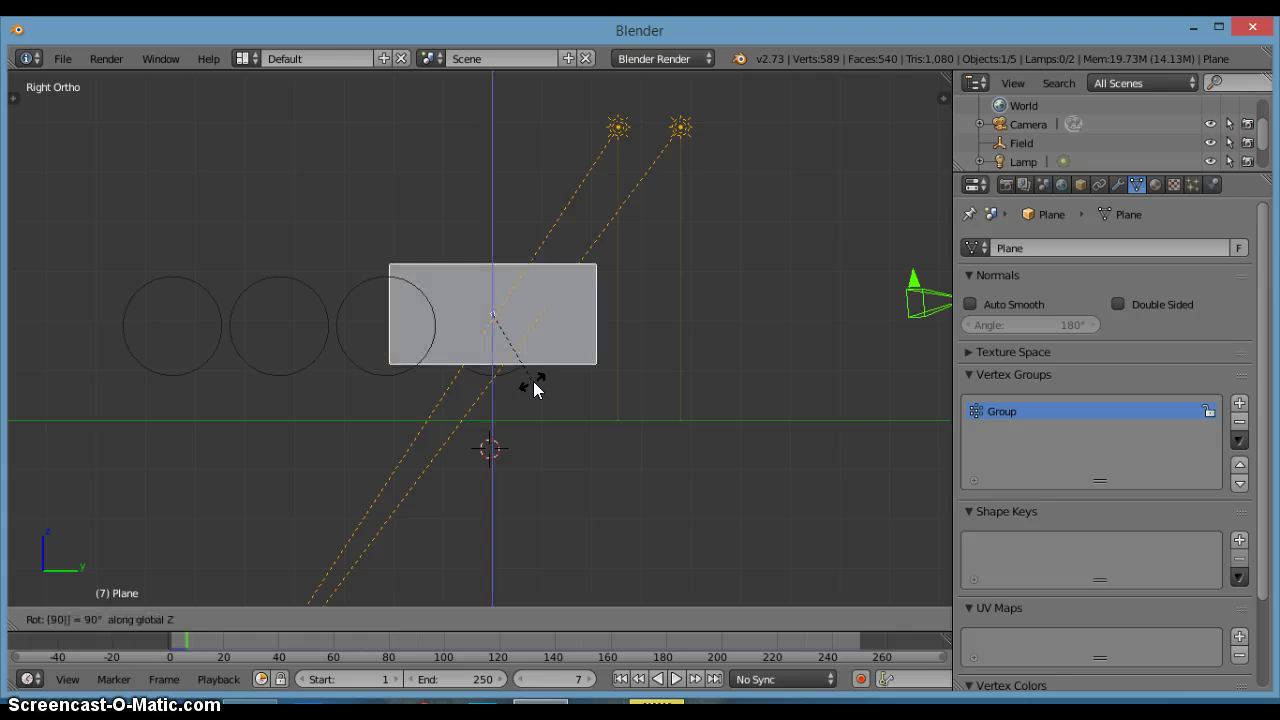
{"action": "key", "text": "Escape"}
Step: Rotate the flag plane 180° about the global Z axis
{"action": "key", "text": "r"}
{"action": "type", "text": "z"}
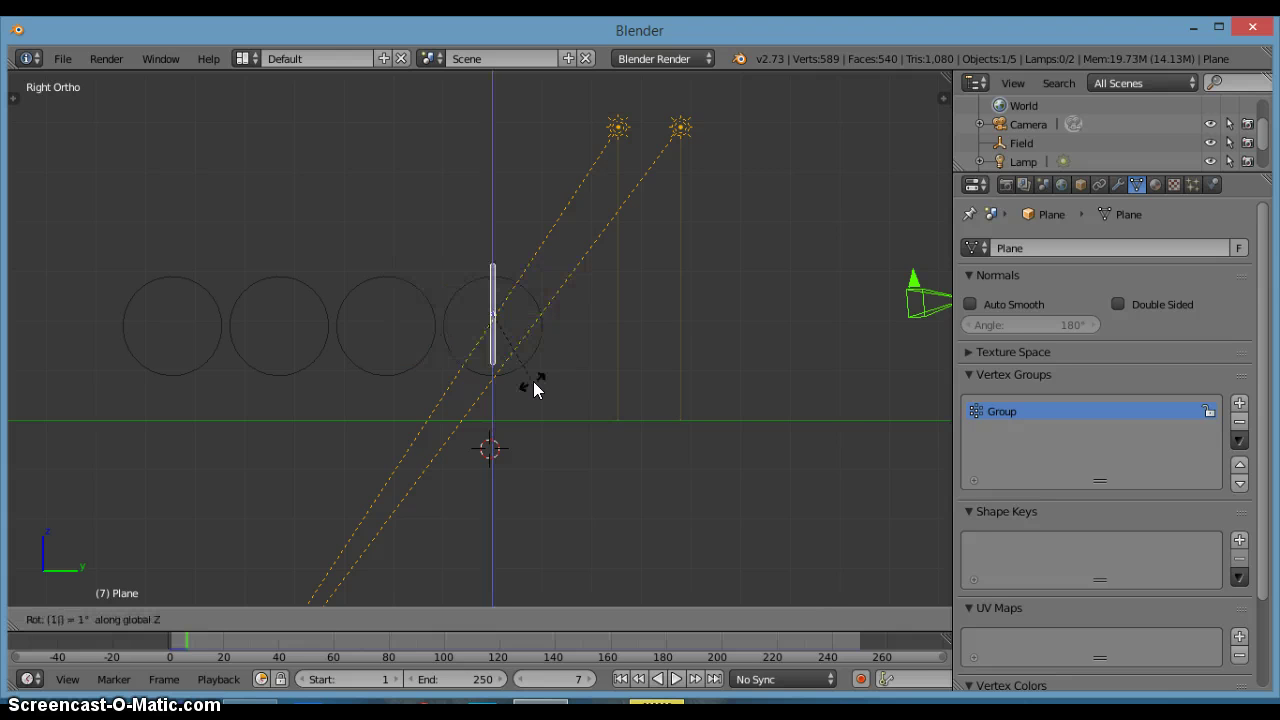
{"action": "type", "text": "80"}
{"action": "key", "text": "Return"}
Step: Play the animation with the rotated flag in a perspective view and stop it
{"action": "middle_click_drag", "start_coordinate": [531, 386], "coordinate": [646, 400]}
{"action": "left_click", "coordinate": [676, 680]}
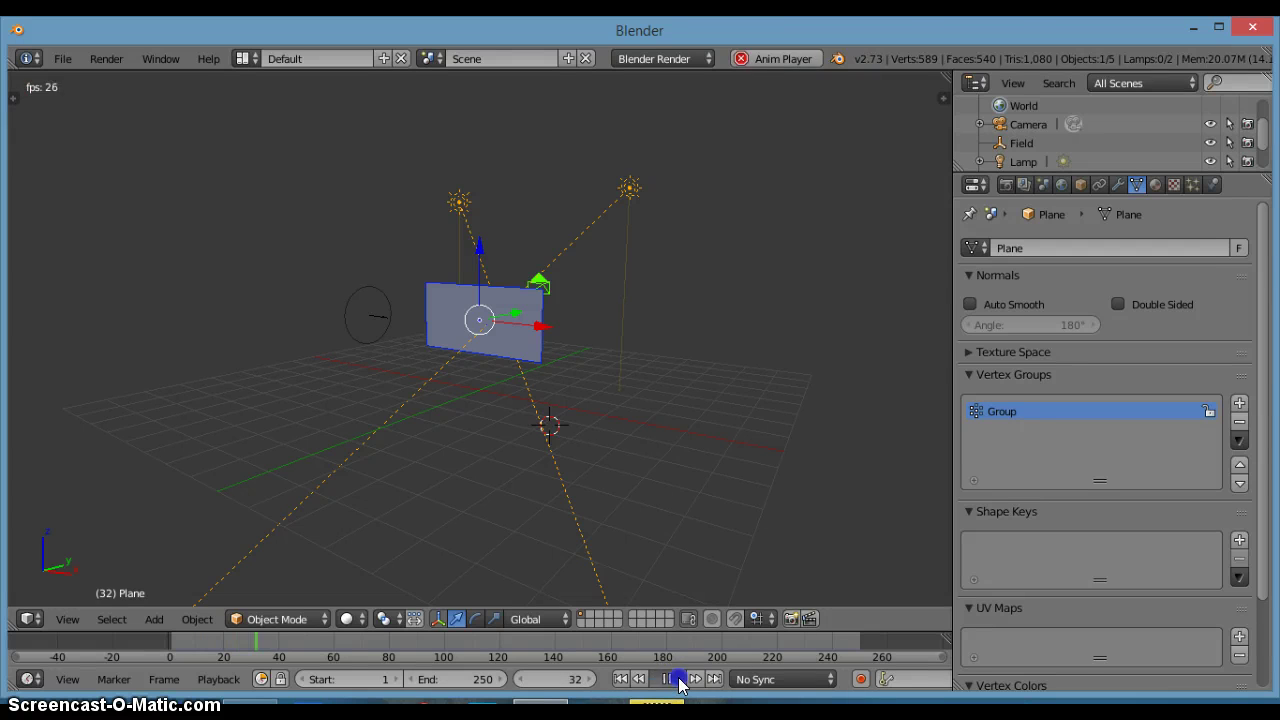
{"action": "left_click", "coordinate": [670, 680]}
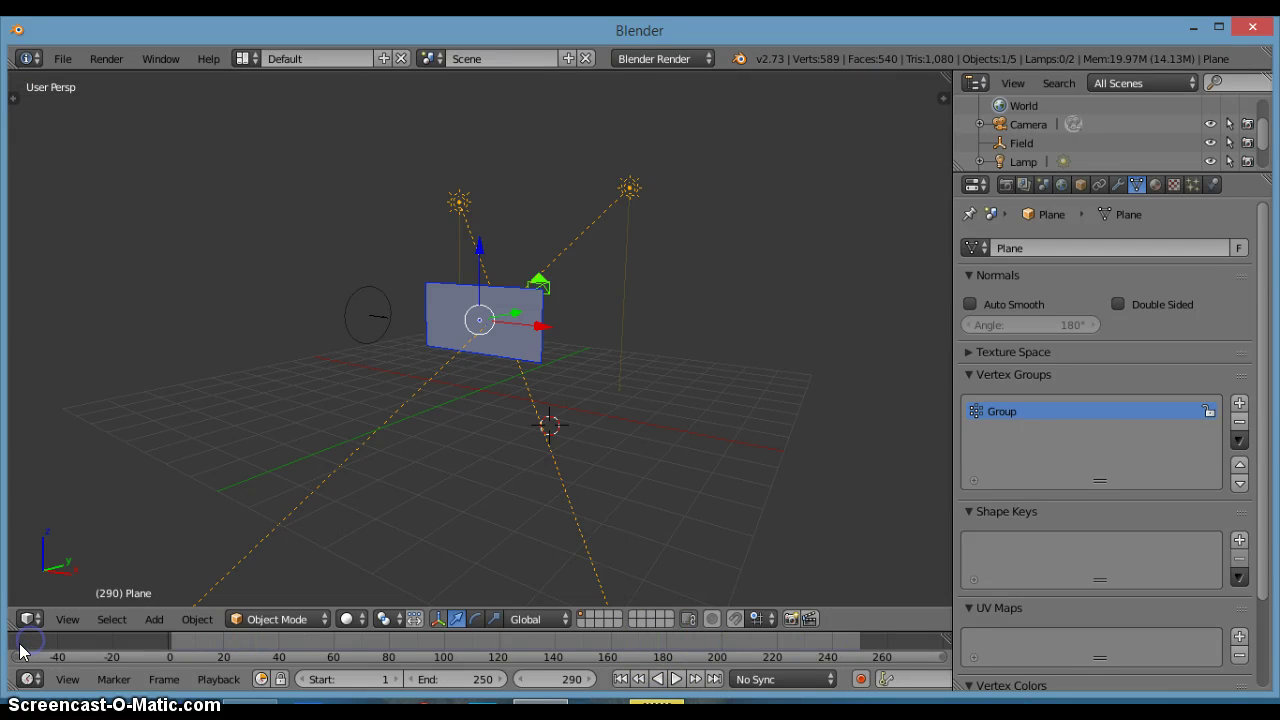
Step: Return the timeline to frame 1 and replay the cloth simulation, watching how the wind moves the rotated flag
{"action": "left_click", "coordinate": [171, 646]}
{"action": "scroll", "coordinate": [434, 505], "scroll_direction": "up", "scroll_amount": 5}
{"action": "middle_click_drag", "start_coordinate": [434, 505], "coordinate": [460, 530]}
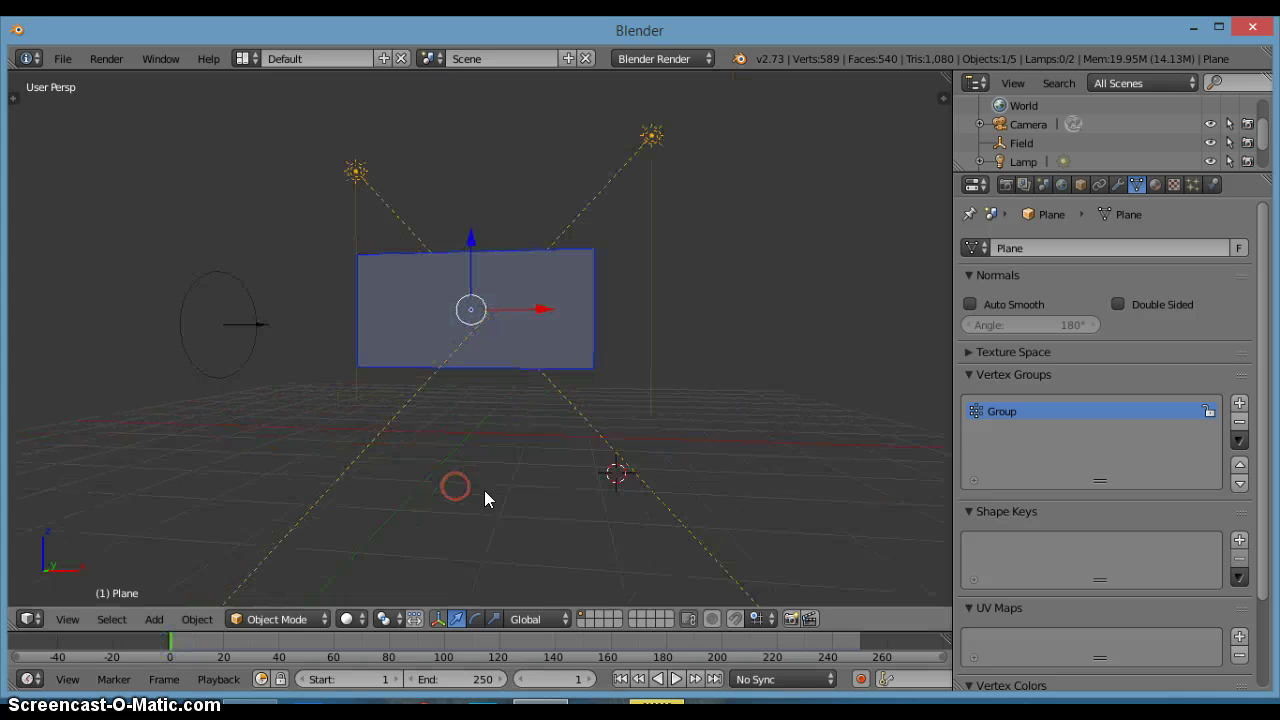
{"action": "left_click", "coordinate": [686, 679]}
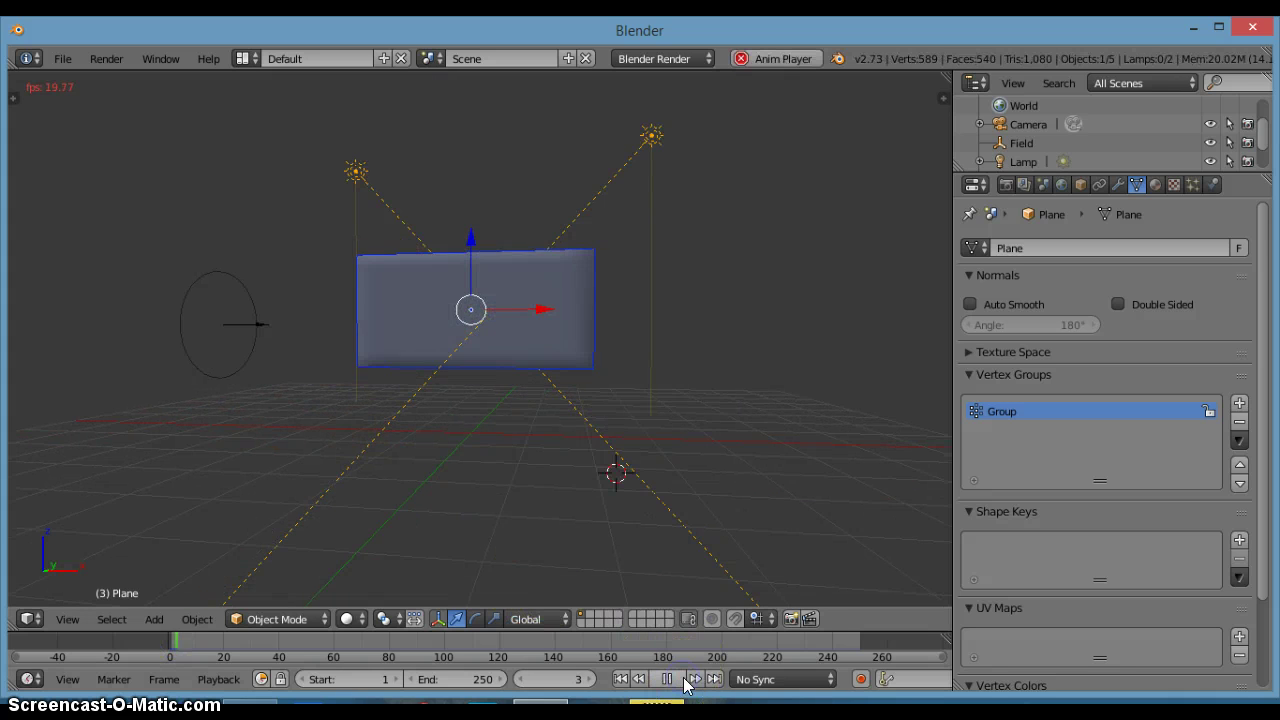
{"action": "middle_click_drag", "start_coordinate": [650, 494], "coordinate": [683, 497]}
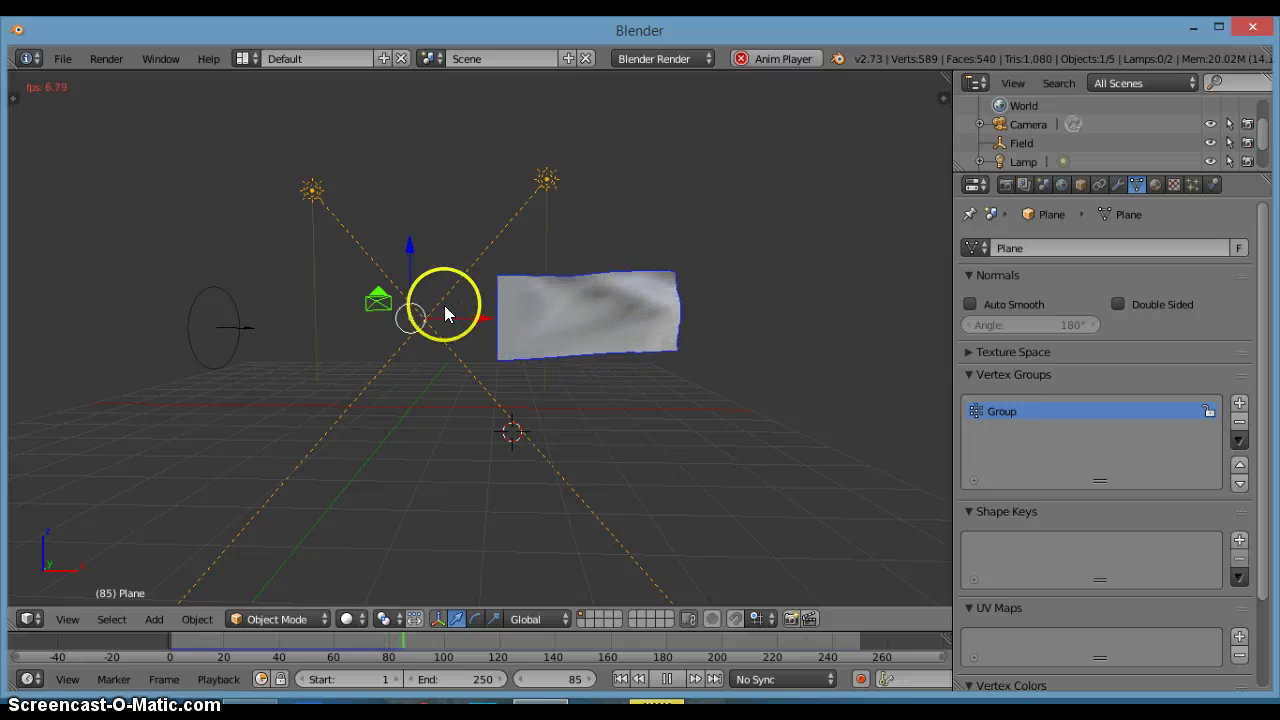
Step: Stop the animation and preview the flag in Rendered shading from the side that shows the maple leaf
{"action": "left_click", "coordinate": [667, 679]}
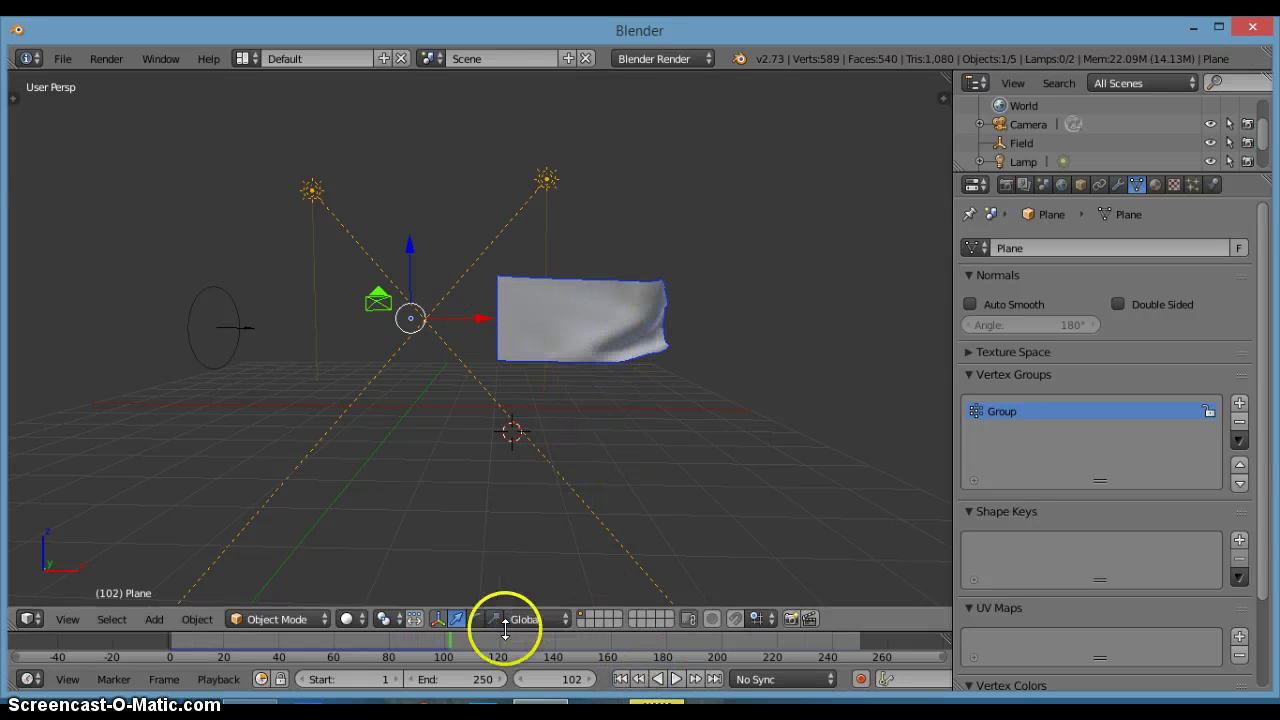
{"action": "left_click", "coordinate": [295, 618]}
{"action": "left_click", "coordinate": [352, 621]}
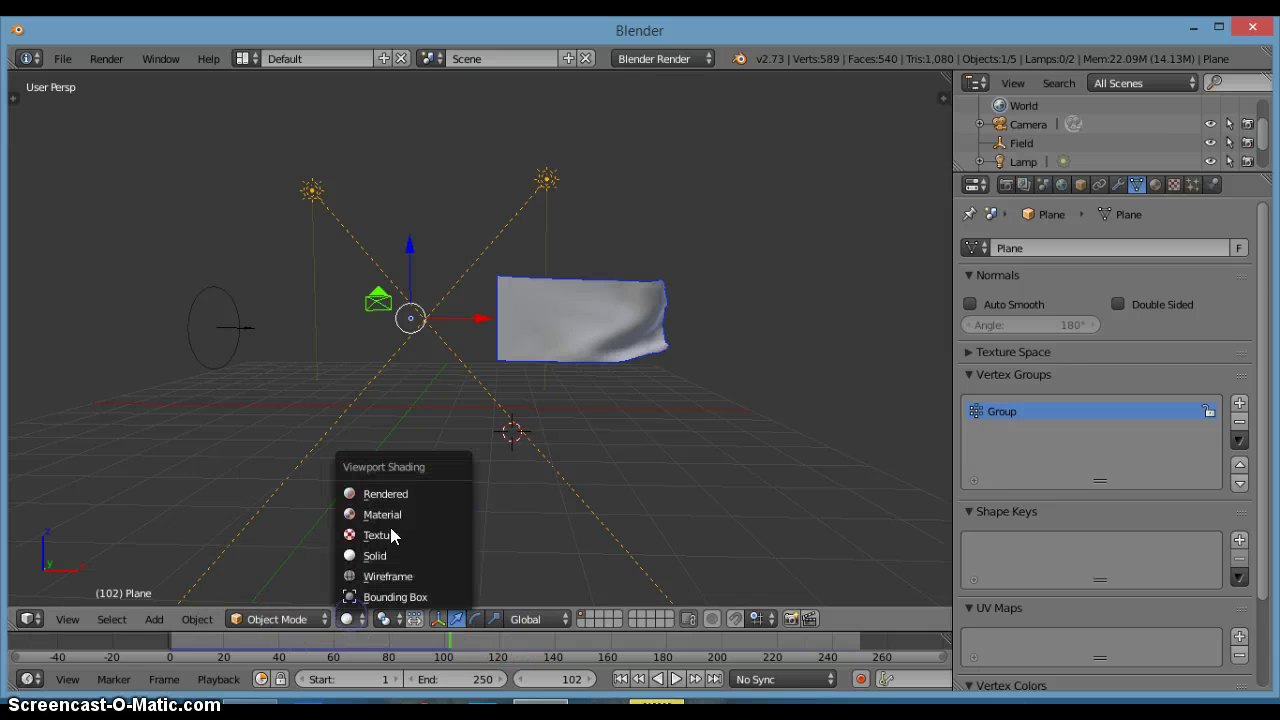
{"action": "left_click", "coordinate": [395, 491]}
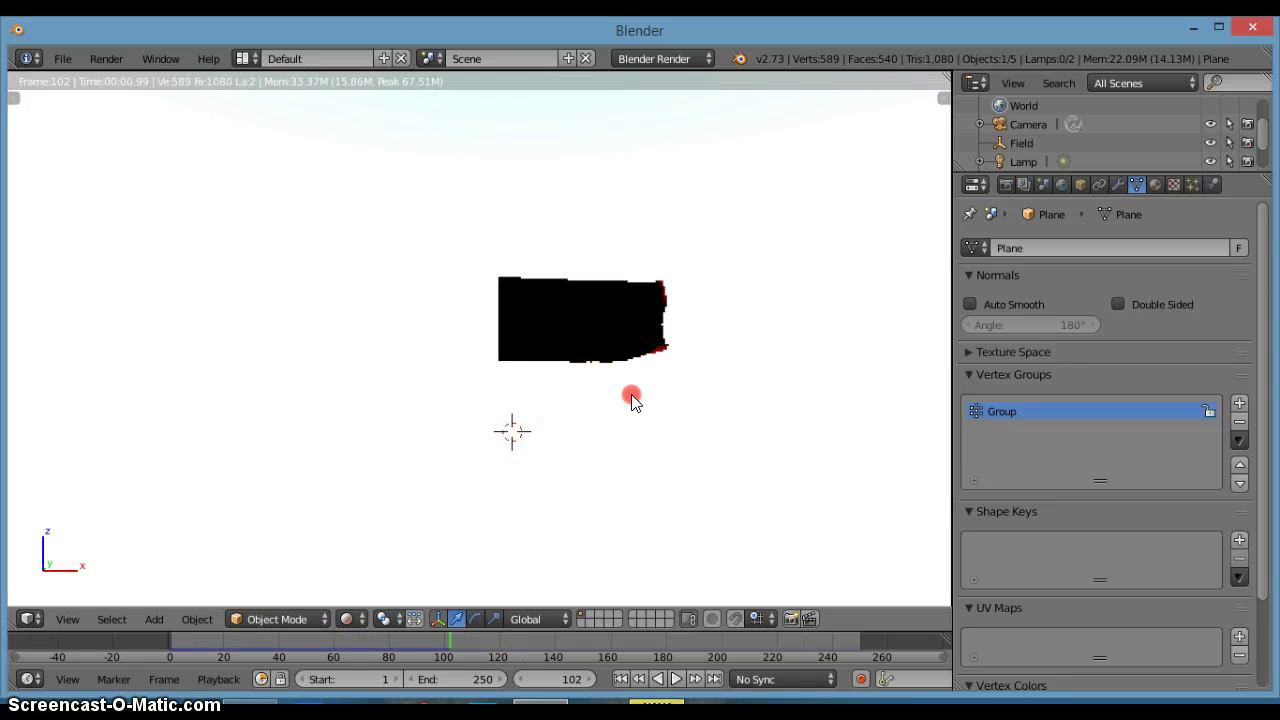
{"action": "middle_click_drag", "start_coordinate": [462, 413], "coordinate": [307, 412]}
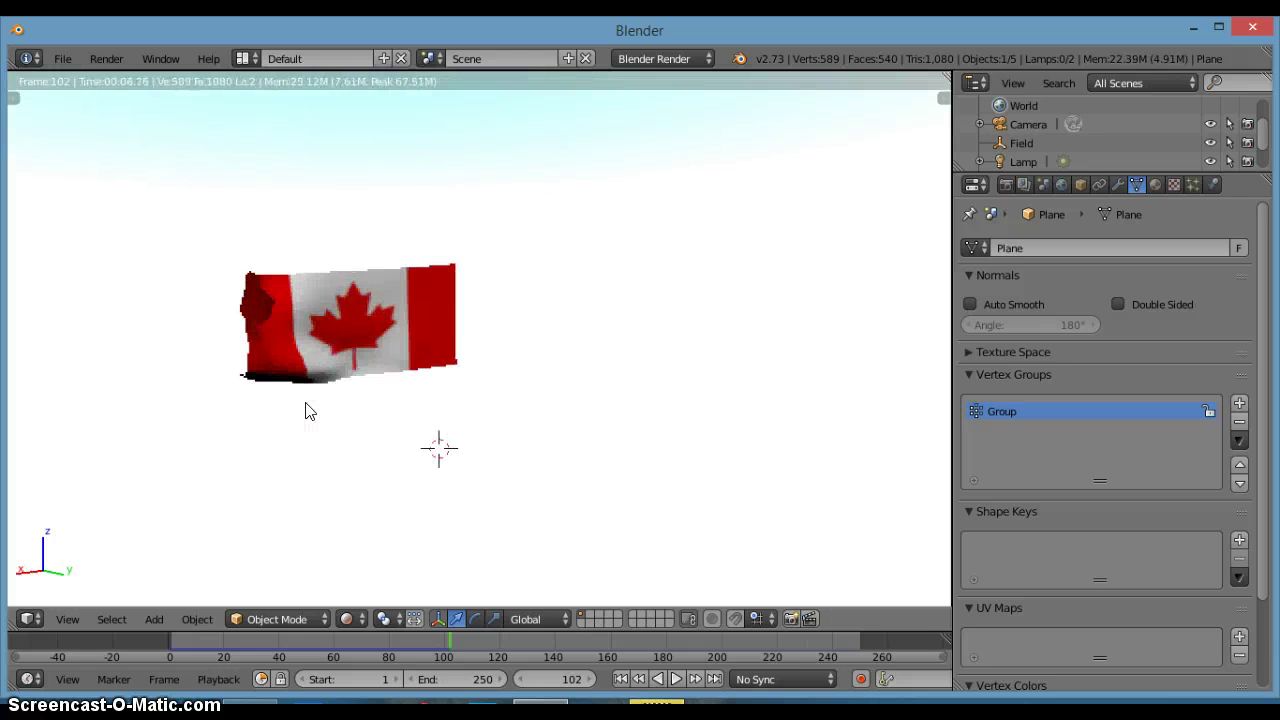
Step: Reframe the camera so the whole flag lies inside the camera view, and return the viewport to Solid shading
{"action": "key", "text": "KP_0"}
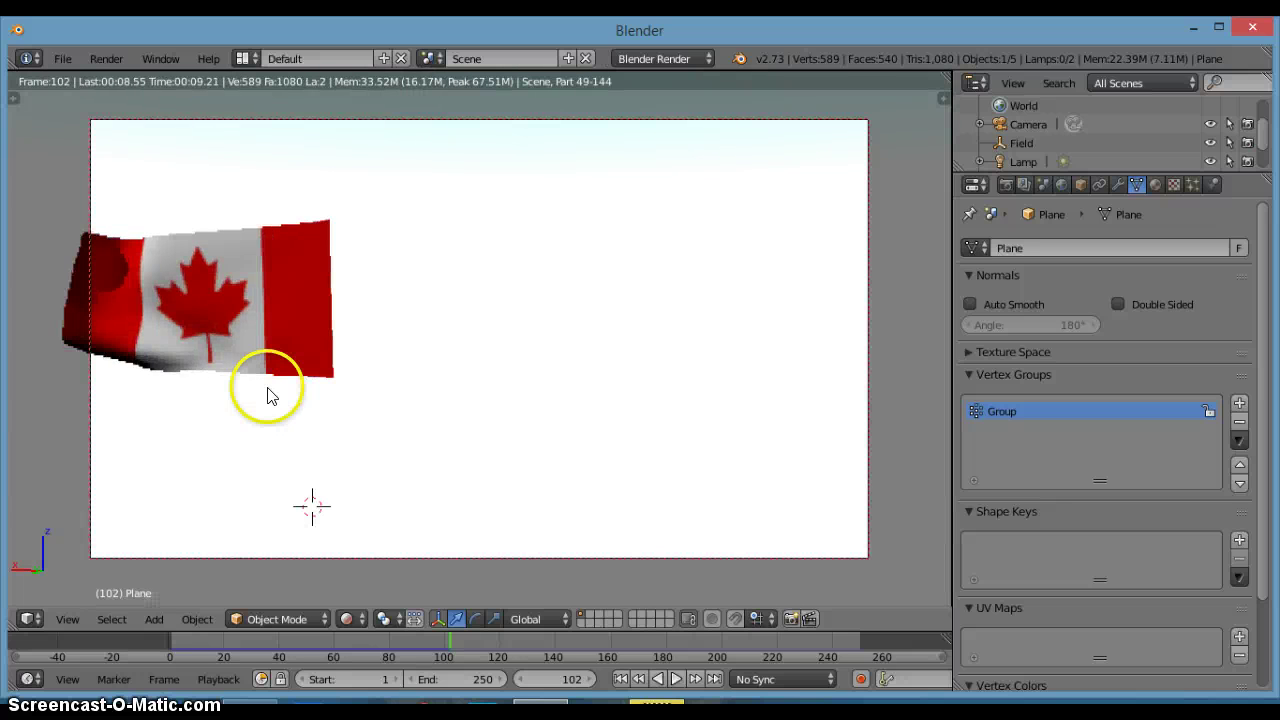
{"action": "left_click", "coordinate": [367, 403]}
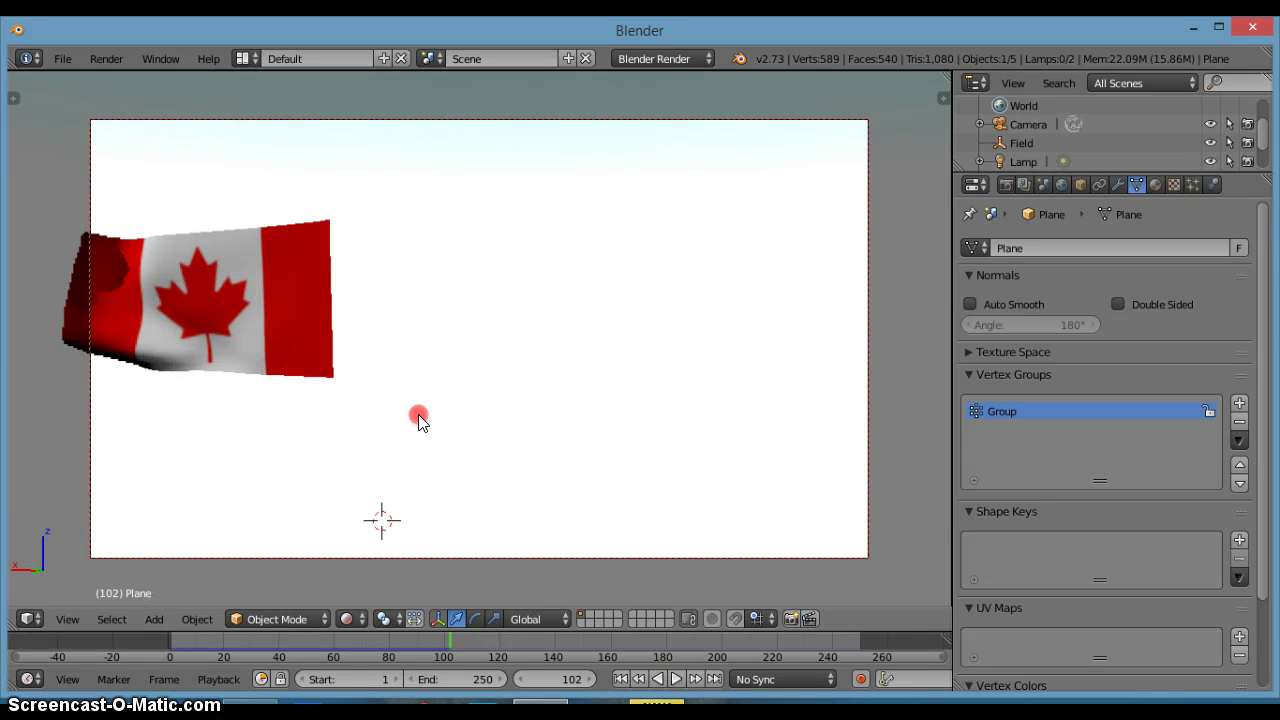
{"action": "left_click", "coordinate": [348, 619]}
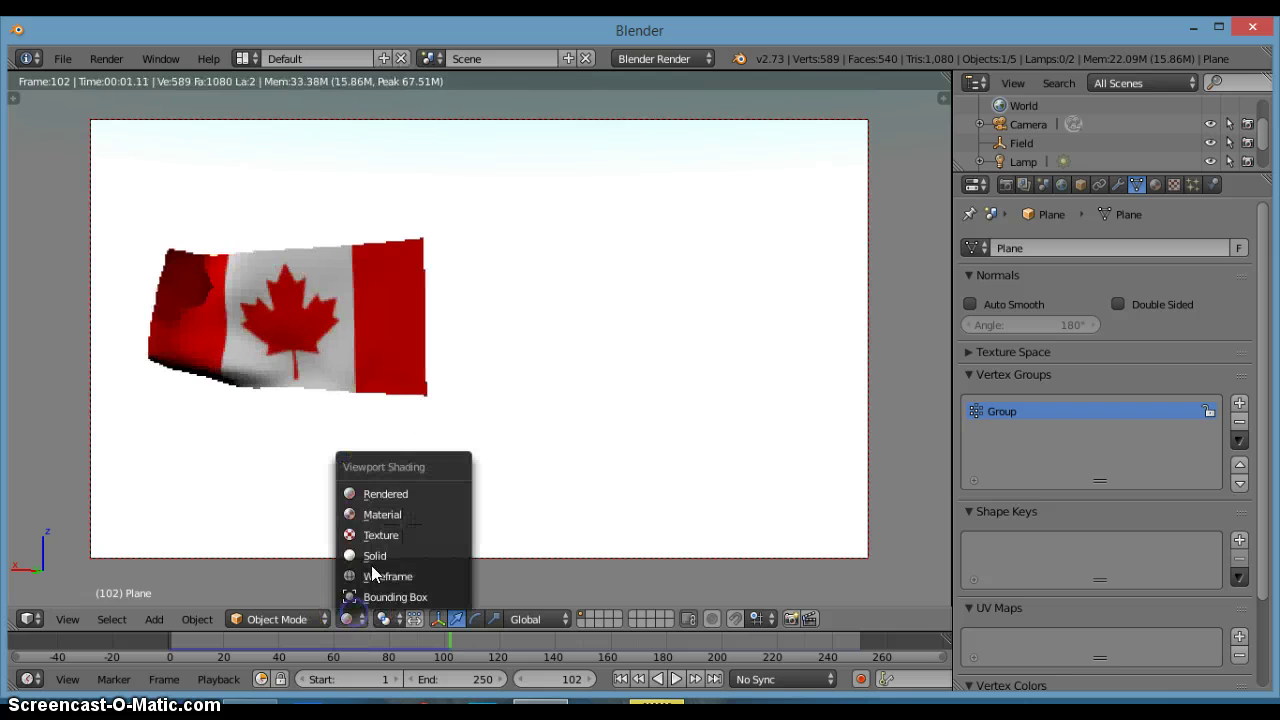
{"action": "left_click", "coordinate": [385, 555]}
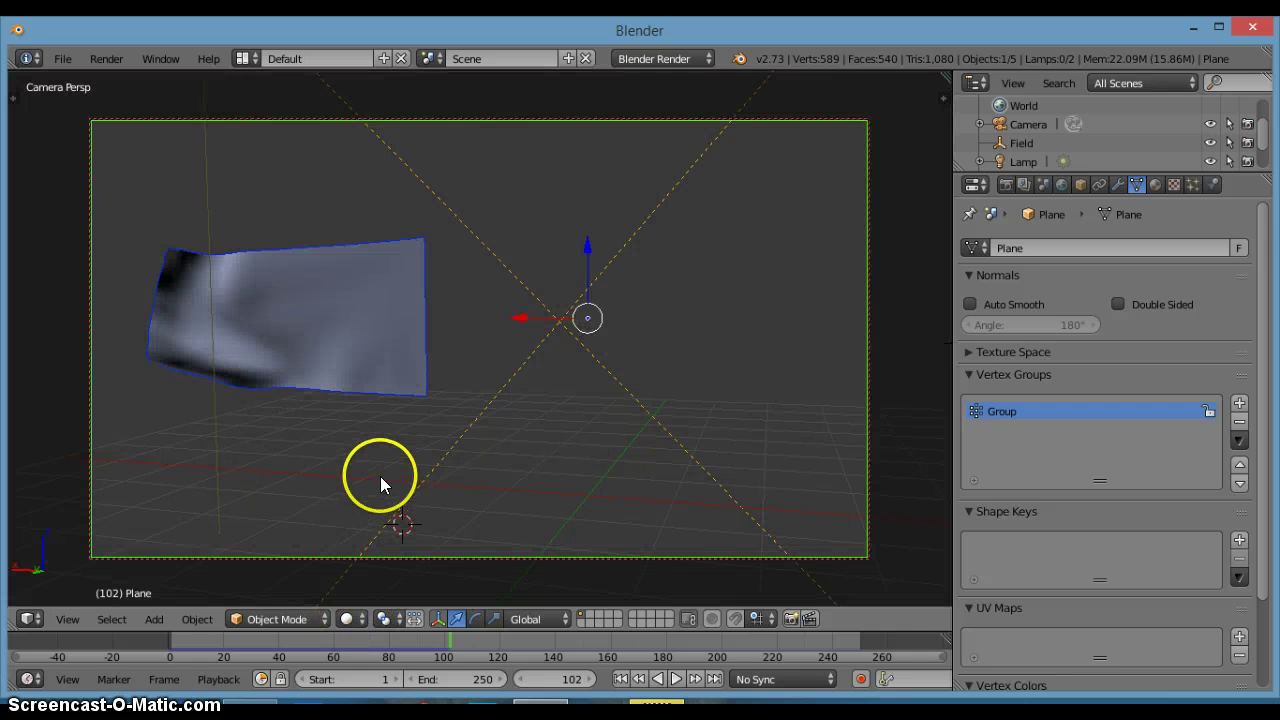
{"action": "middle_click_drag", "start_coordinate": [380, 478], "coordinate": [563, 518], "text": "shift"}
Step: Play a few frames of the cloth simulation through the camera, stop it and preview the flag in Rendered shading
{"action": "left_click", "coordinate": [675, 679]}
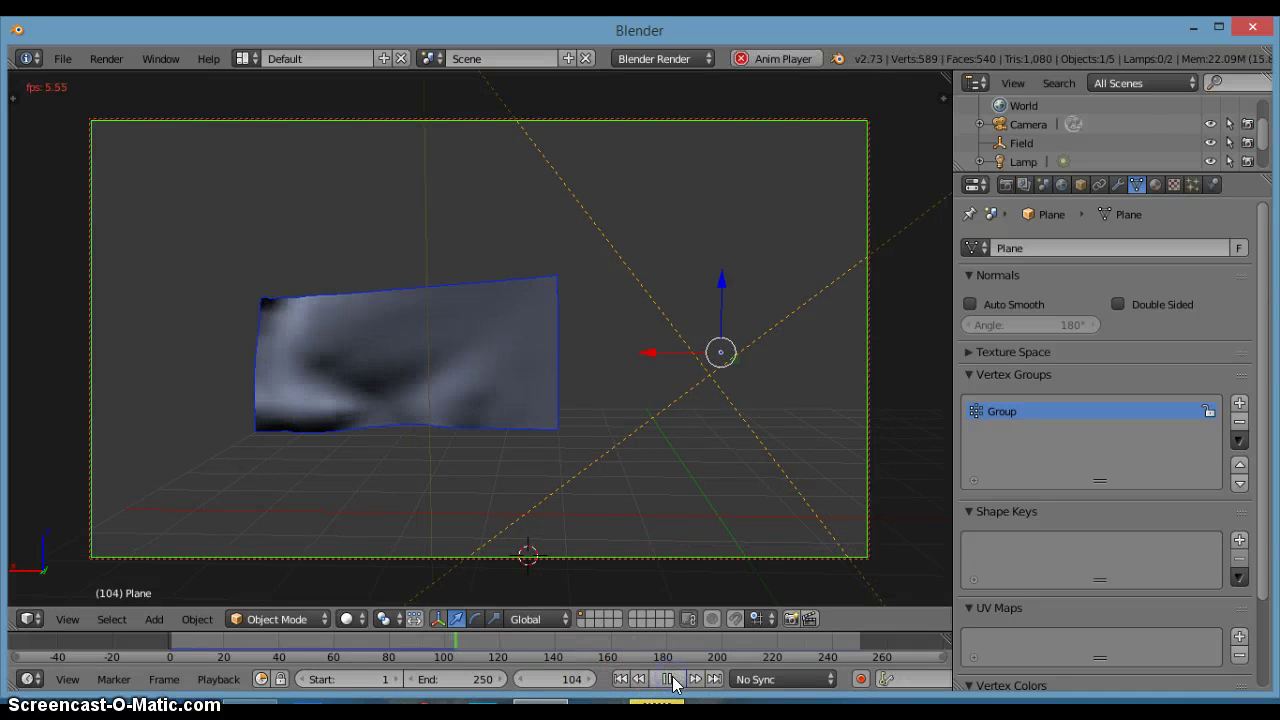
{"action": "left_click", "coordinate": [675, 679]}
{"action": "left_click", "coordinate": [346, 618]}
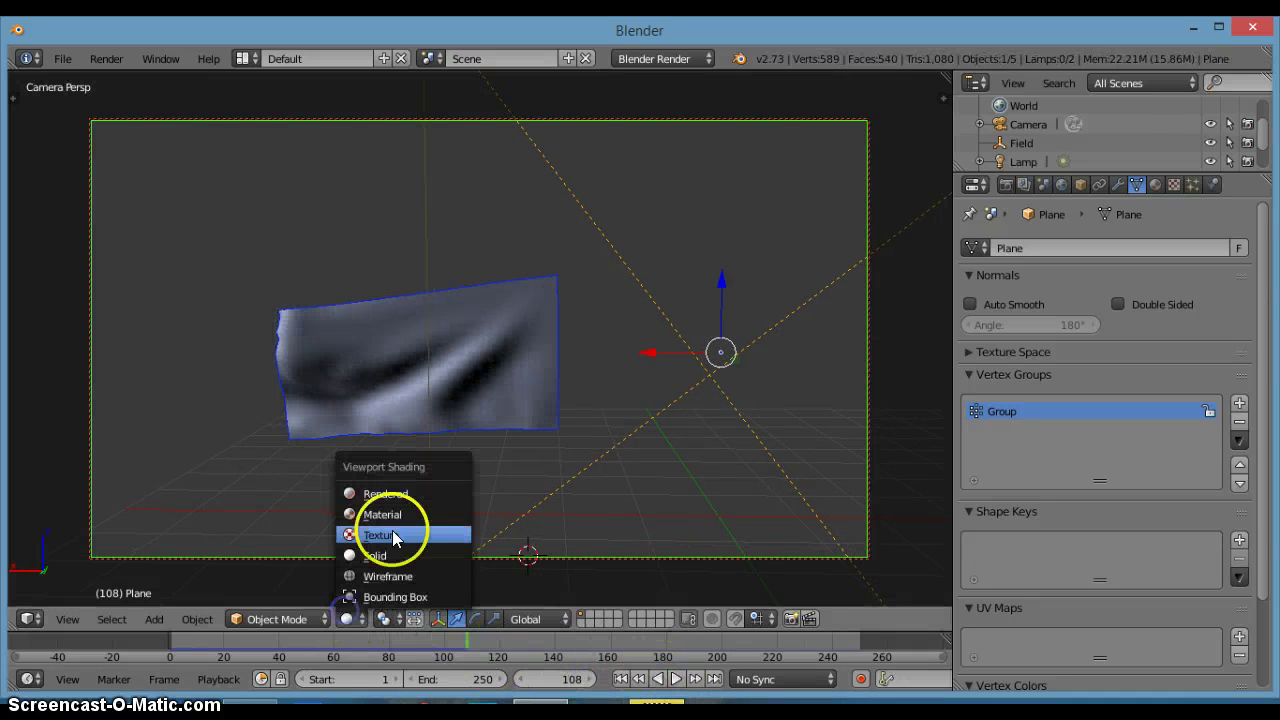
{"action": "left_click", "coordinate": [390, 493]}
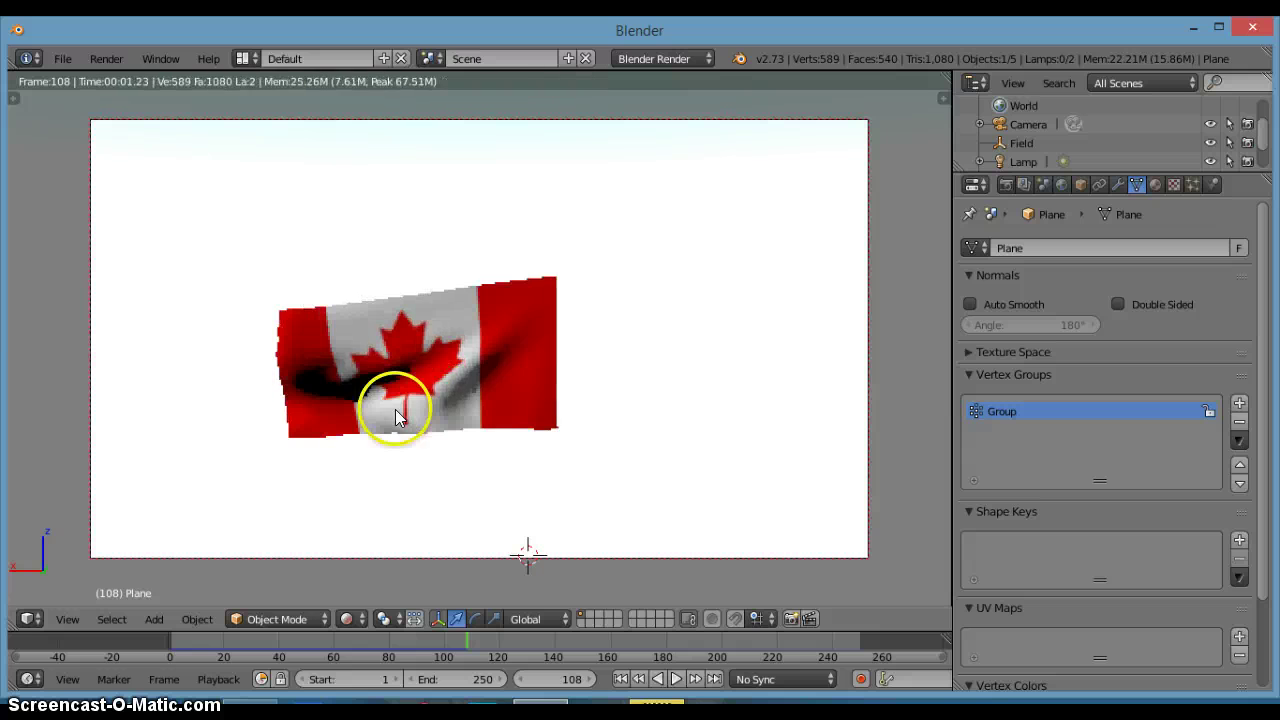
Step: Try playing the flag animation in the Rendered viewport and stop it
{"action": "left_click", "coordinate": [680, 679]}
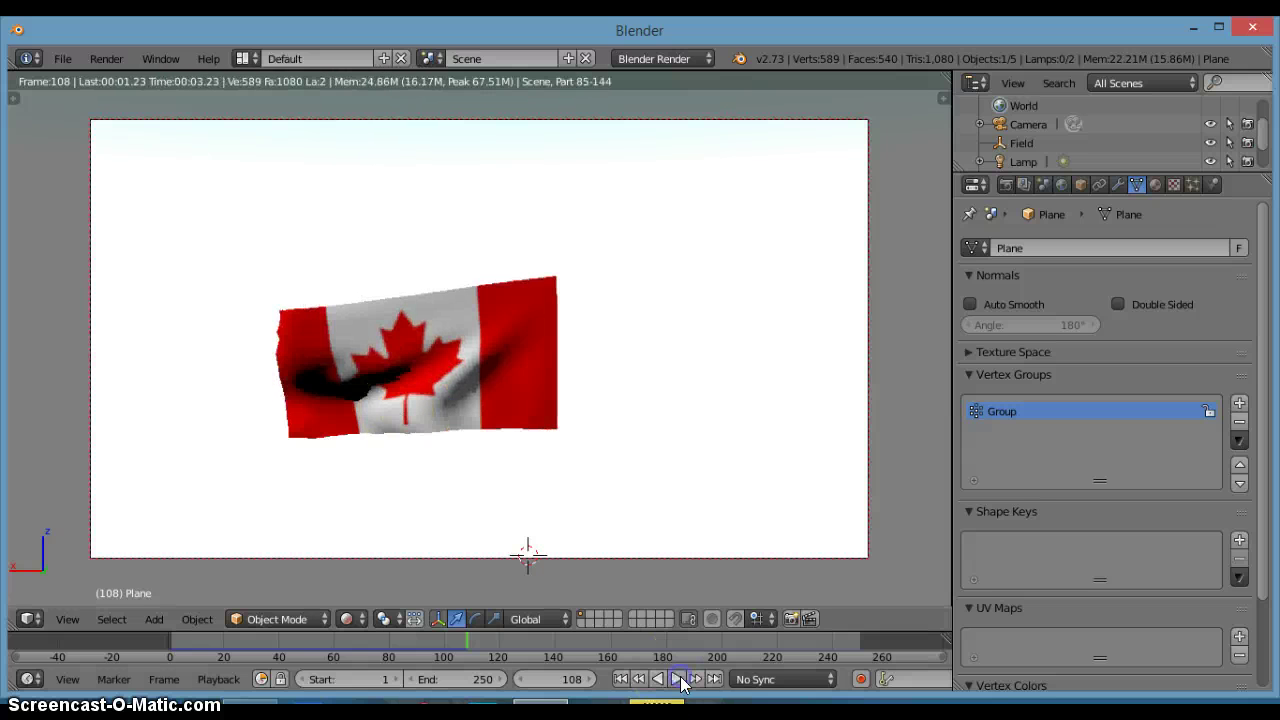
{"action": "left_click", "coordinate": [677, 682]}
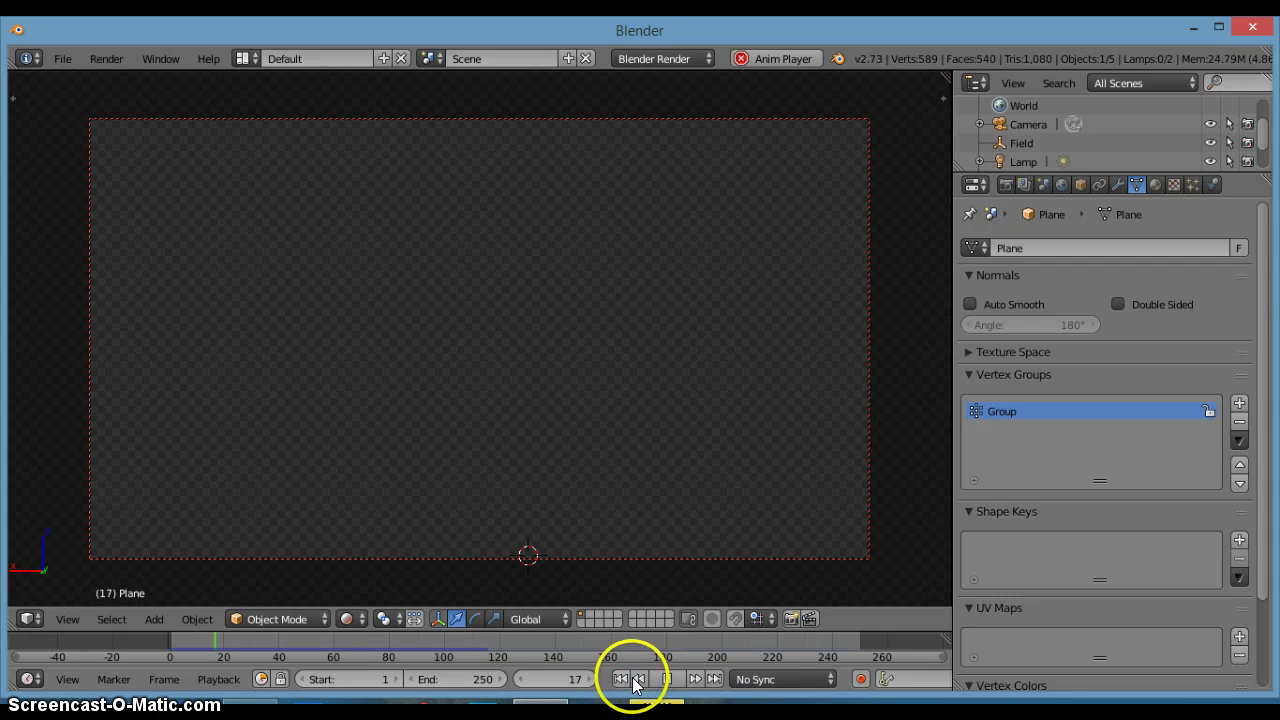
{"action": "left_click", "coordinate": [664, 679]}
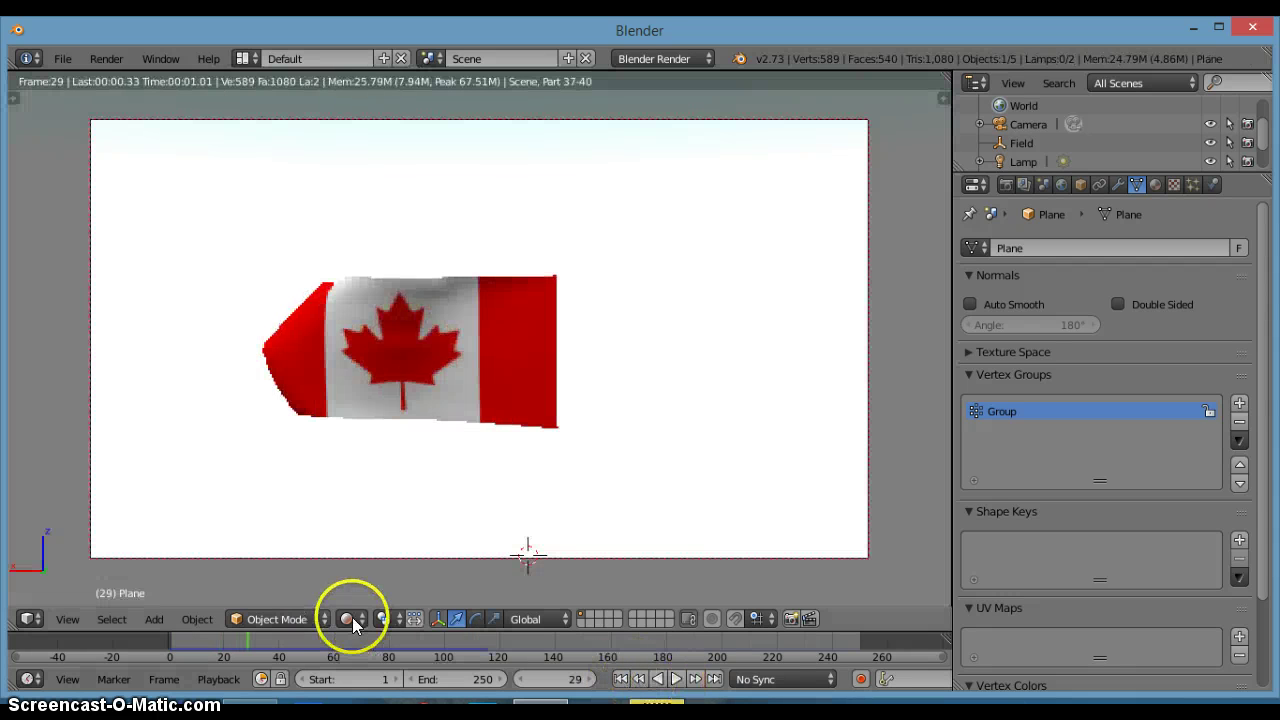
{"action": "left_click", "coordinate": [357, 571]}
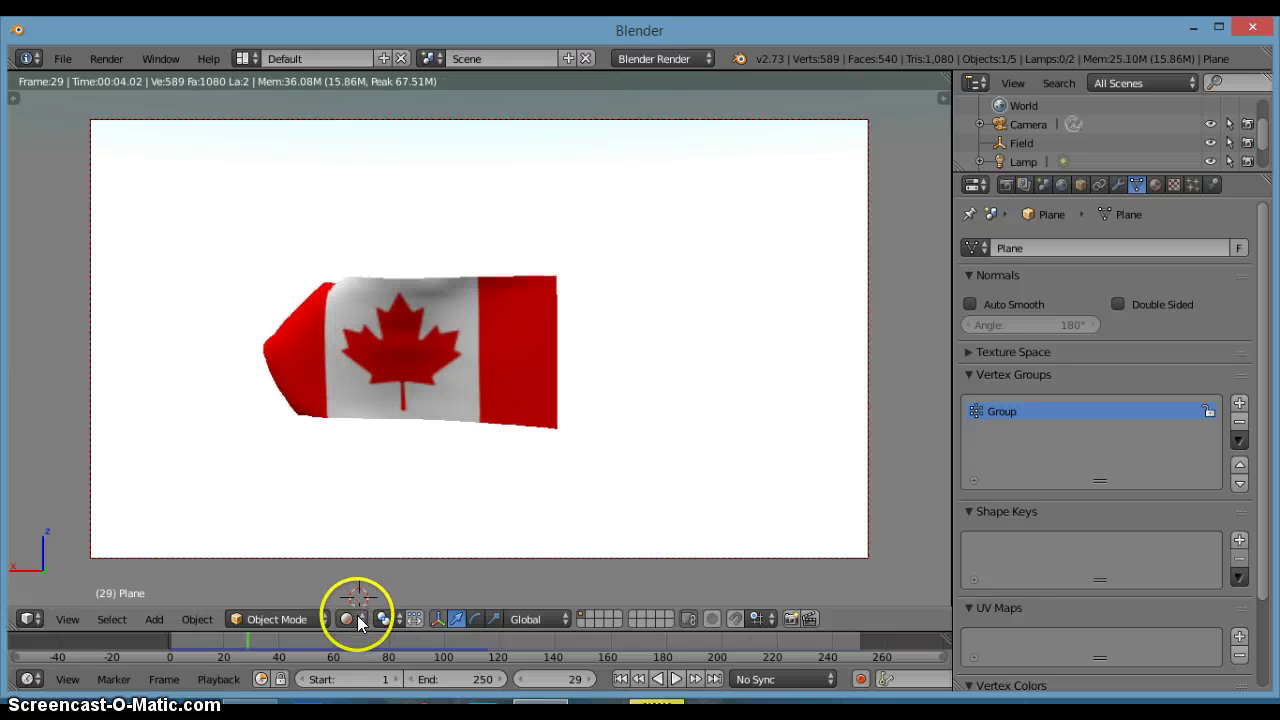
Step: Return to Solid shading, replay the cloth simulation from frame 1 and stop it at frame 126
{"action": "left_click", "coordinate": [358, 618]}
{"action": "left_click", "coordinate": [370, 556]}
{"action": "left_click", "coordinate": [620, 679]}
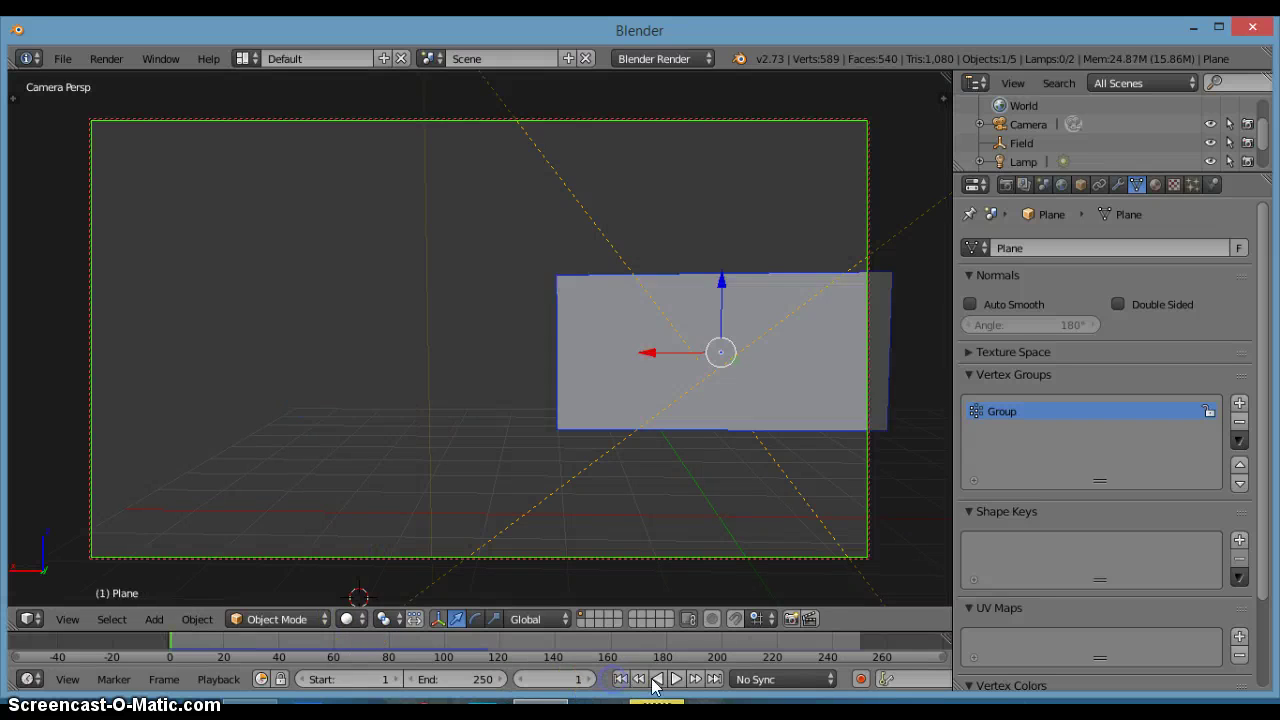
{"action": "left_click", "coordinate": [676, 679]}
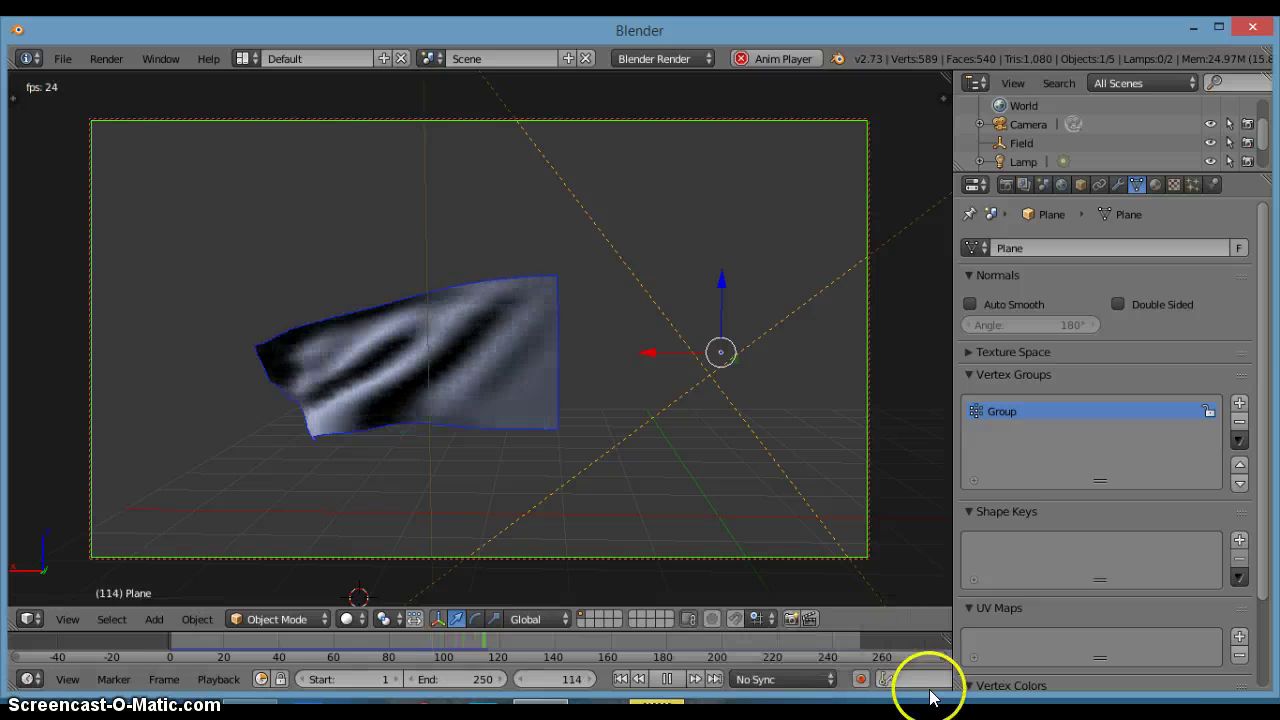
{"action": "left_click", "coordinate": [667, 679]}
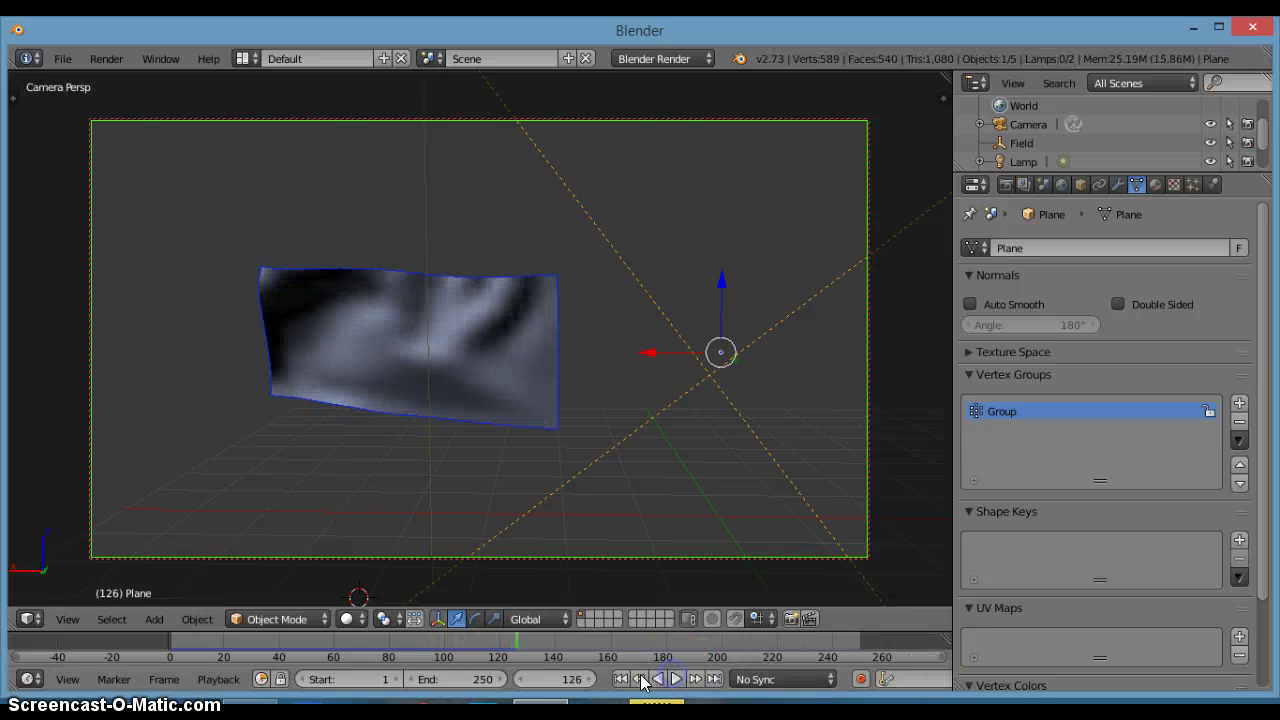
Step: Set the render output path to the BLENDER PICS folder with the file name flag
{"action": "left_click", "coordinate": [1006, 185]}
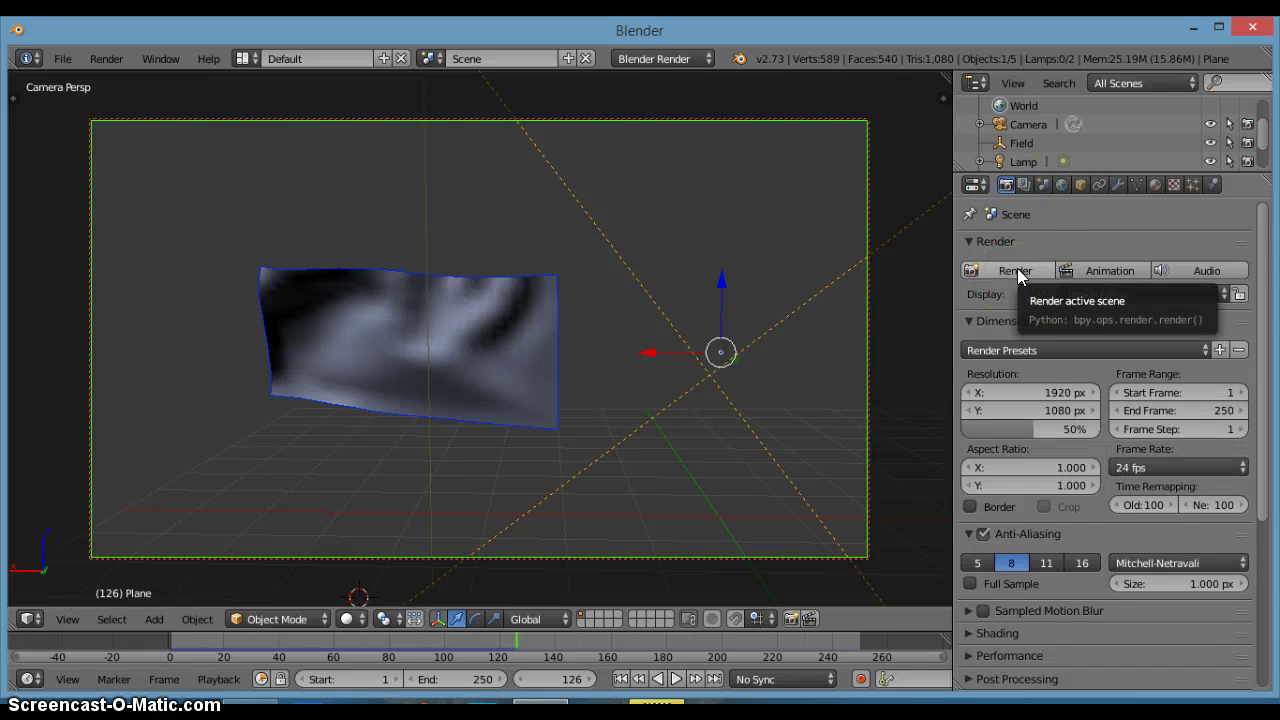
{"action": "scroll", "coordinate": [1150, 540], "scroll_direction": "down", "scroll_amount": 6}
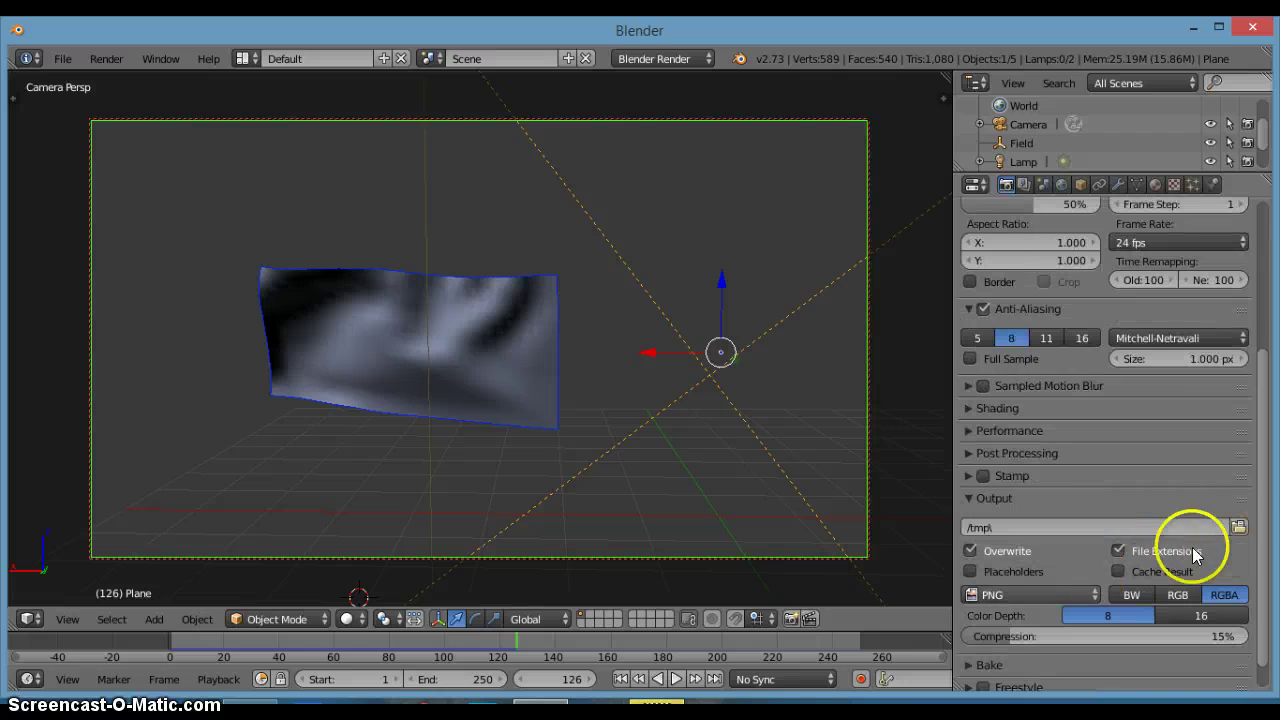
{"action": "left_click", "coordinate": [1238, 527]}
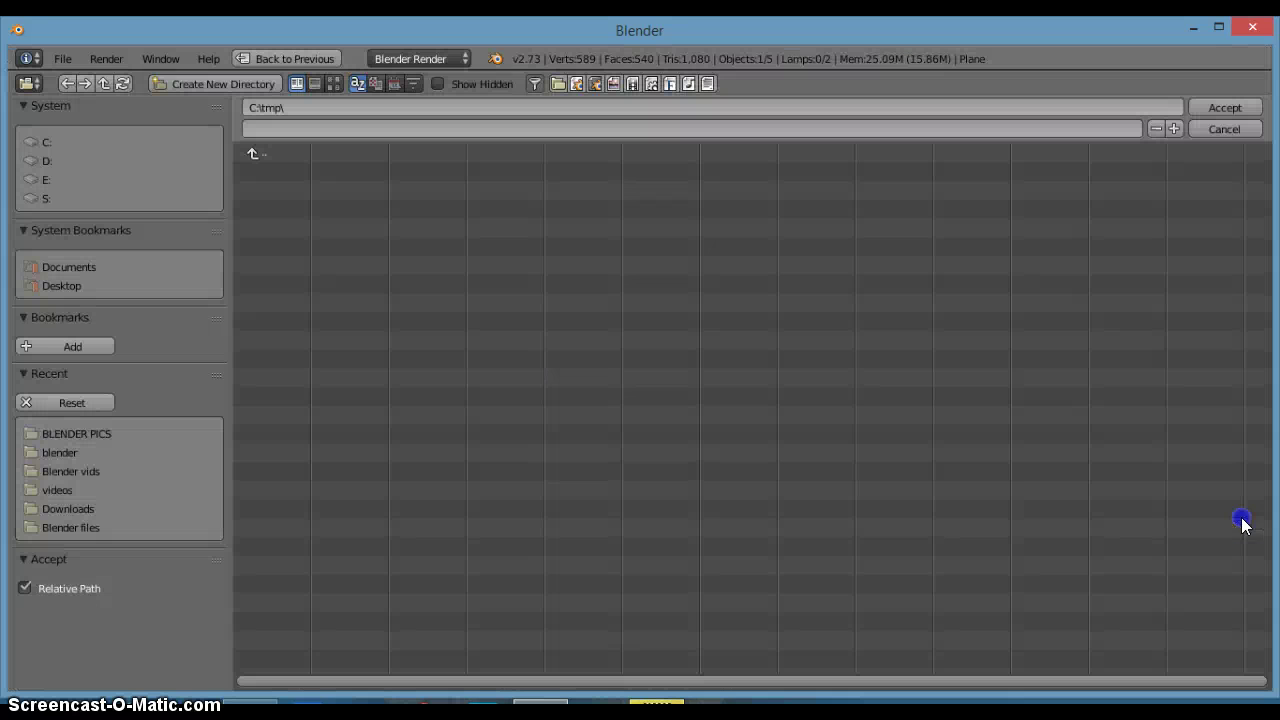
{"action": "left_click", "coordinate": [70, 434]}
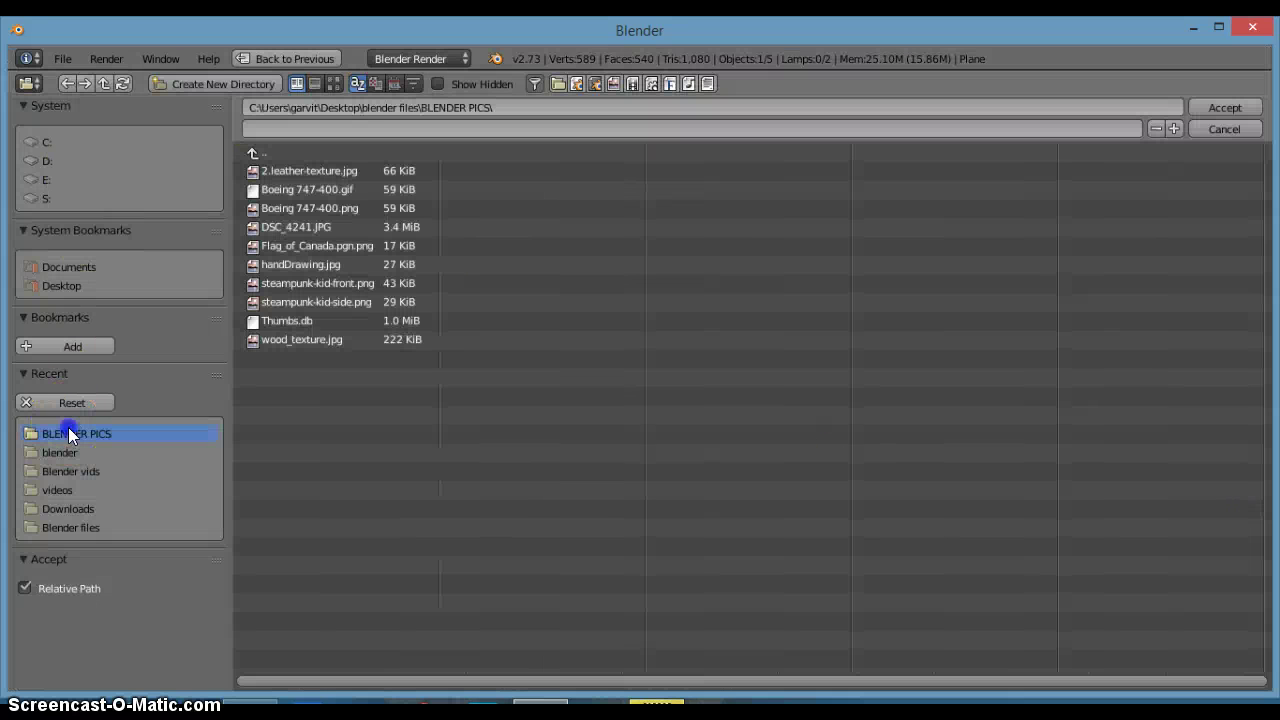
{"action": "left_click", "coordinate": [597, 128]}
{"action": "type", "text": "flag"}
{"action": "key", "text": "Return"}
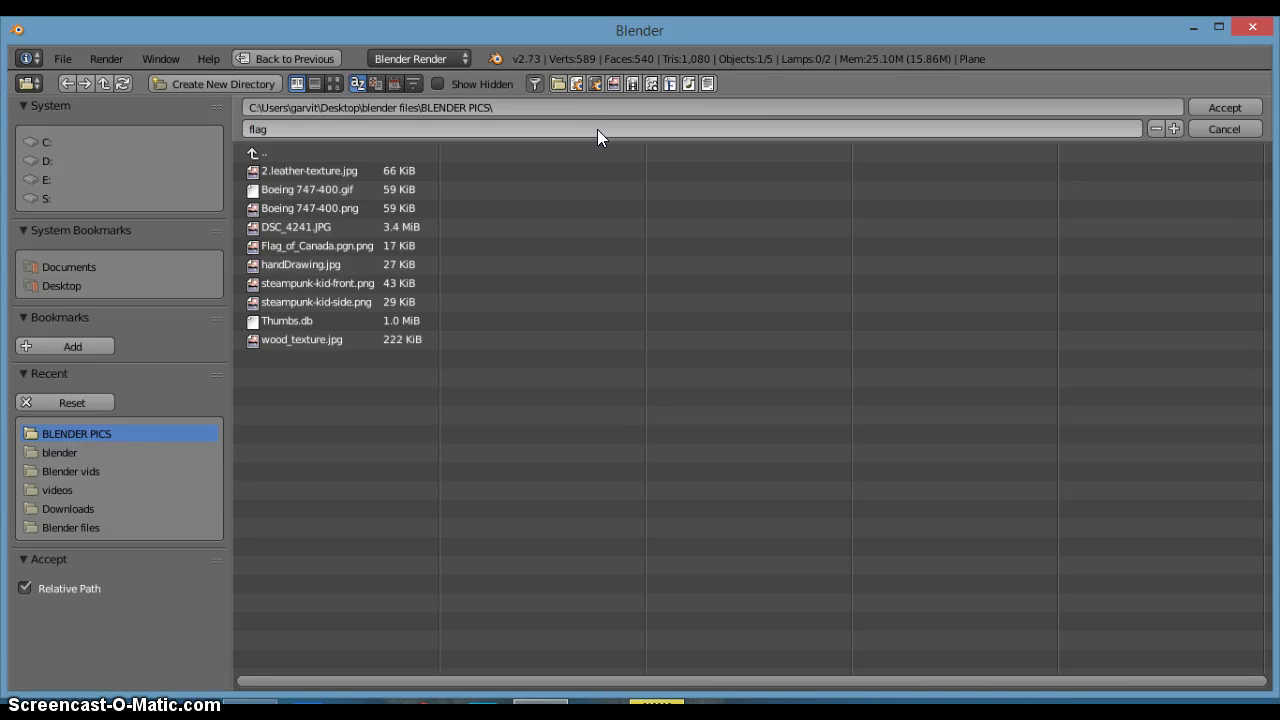
{"action": "left_click", "coordinate": [1203, 110]}
Step: Look through the render settings, including the output, stamp, shading and sampled motion blur options
{"action": "scroll", "coordinate": [1076, 351], "scroll_direction": "up", "scroll_amount": 4}
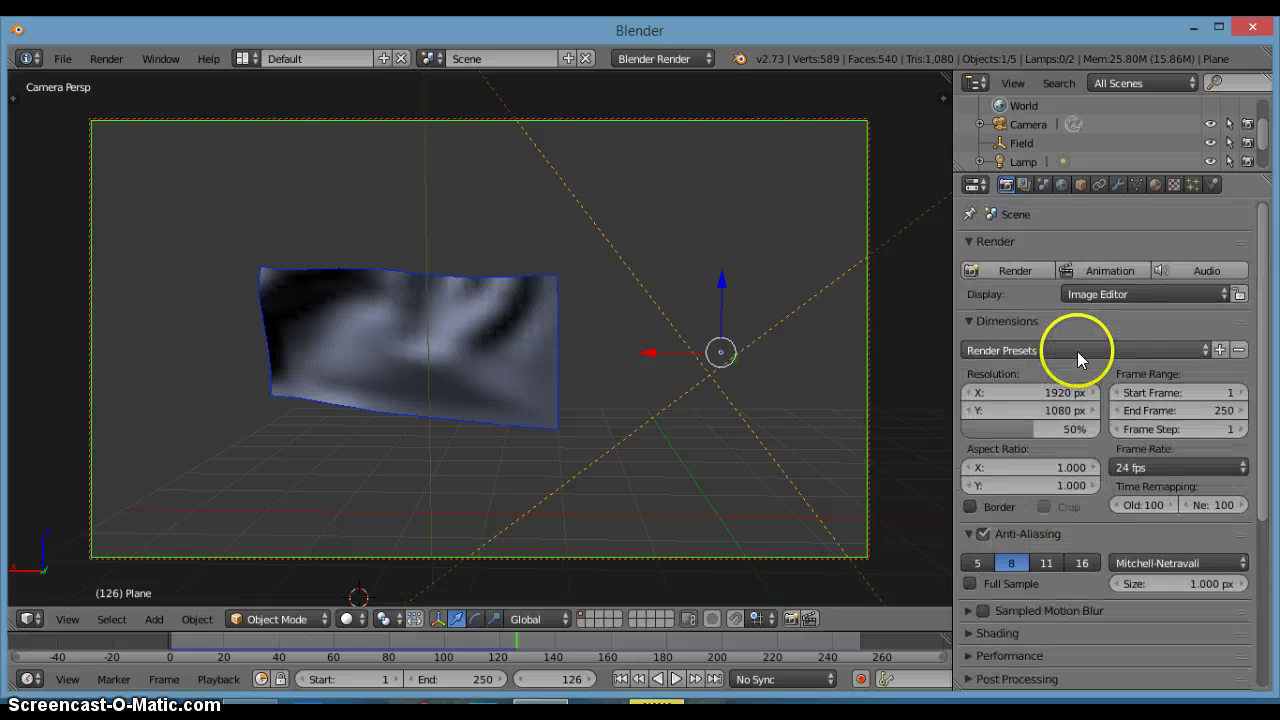
{"action": "scroll", "coordinate": [1079, 369], "scroll_direction": "down", "scroll_amount": 6}
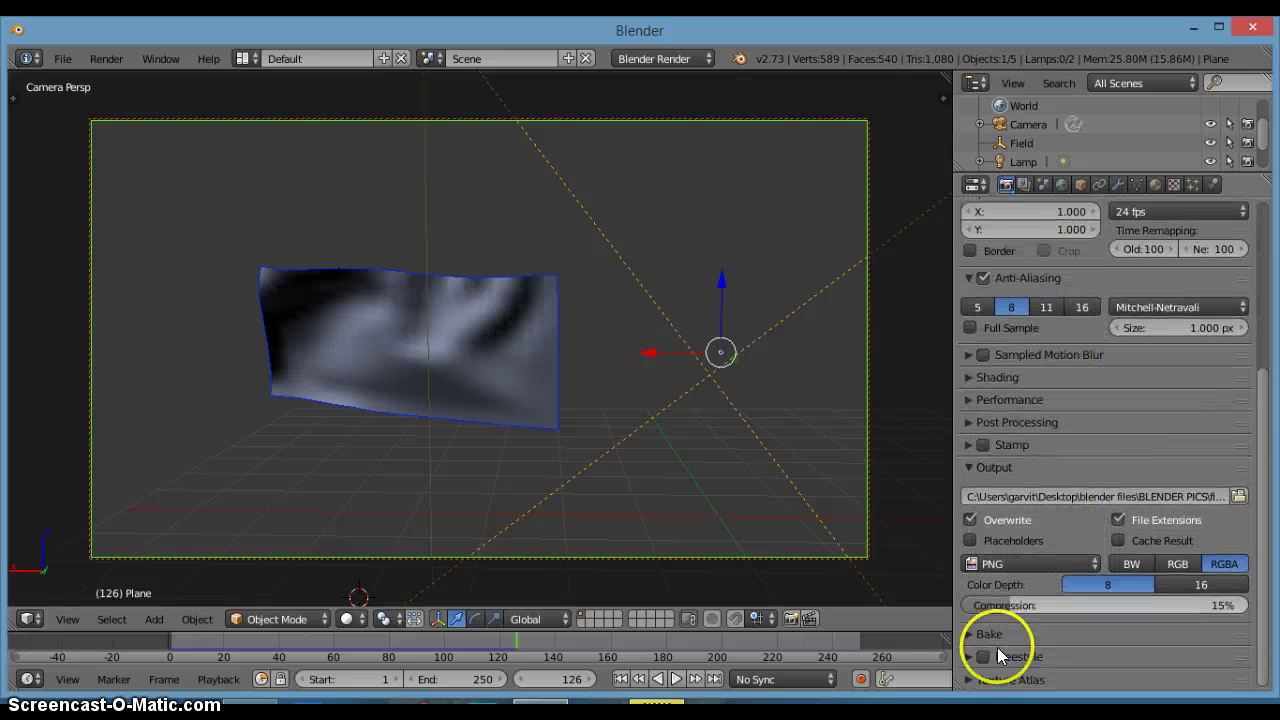
{"action": "left_click", "coordinate": [1010, 380]}
{"action": "left_click", "coordinate": [1000, 377]}
{"action": "left_click", "coordinate": [1020, 356]}
{"action": "left_click_drag", "start_coordinate": [1022, 356], "coordinate": [1004, 402]}
{"action": "left_click", "coordinate": [1006, 384]}
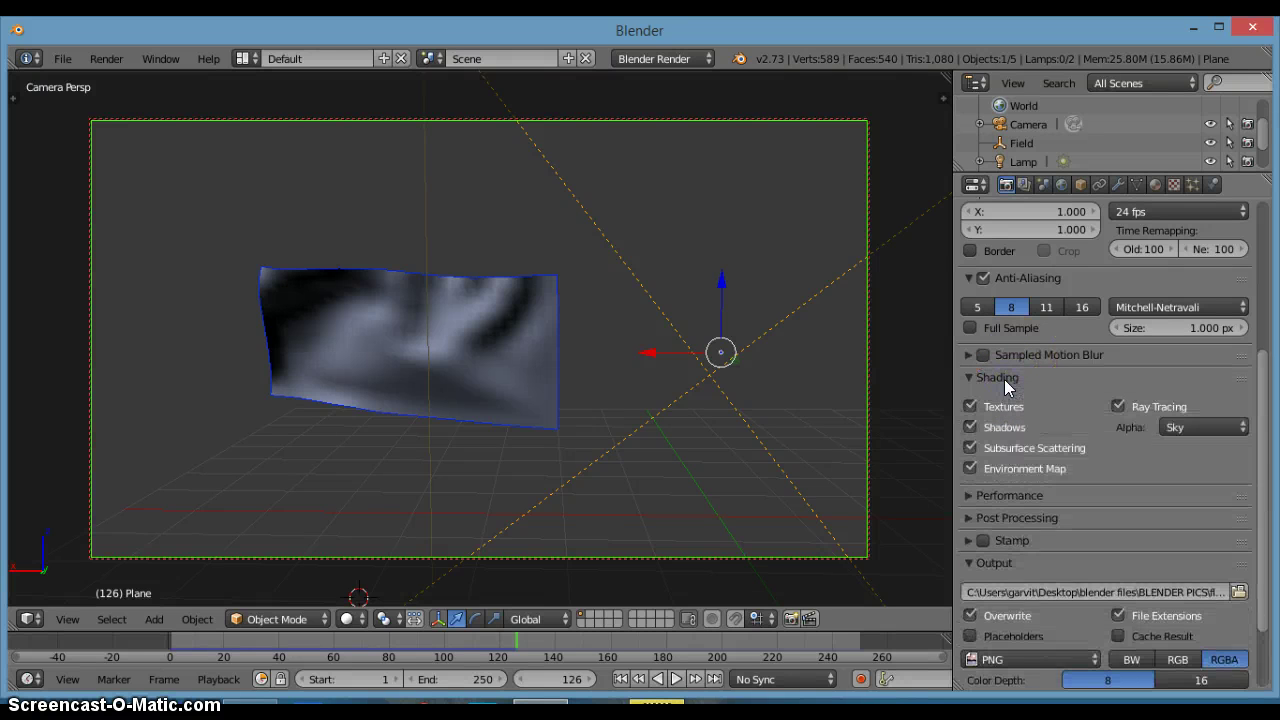
{"action": "left_click", "coordinate": [1004, 380]}
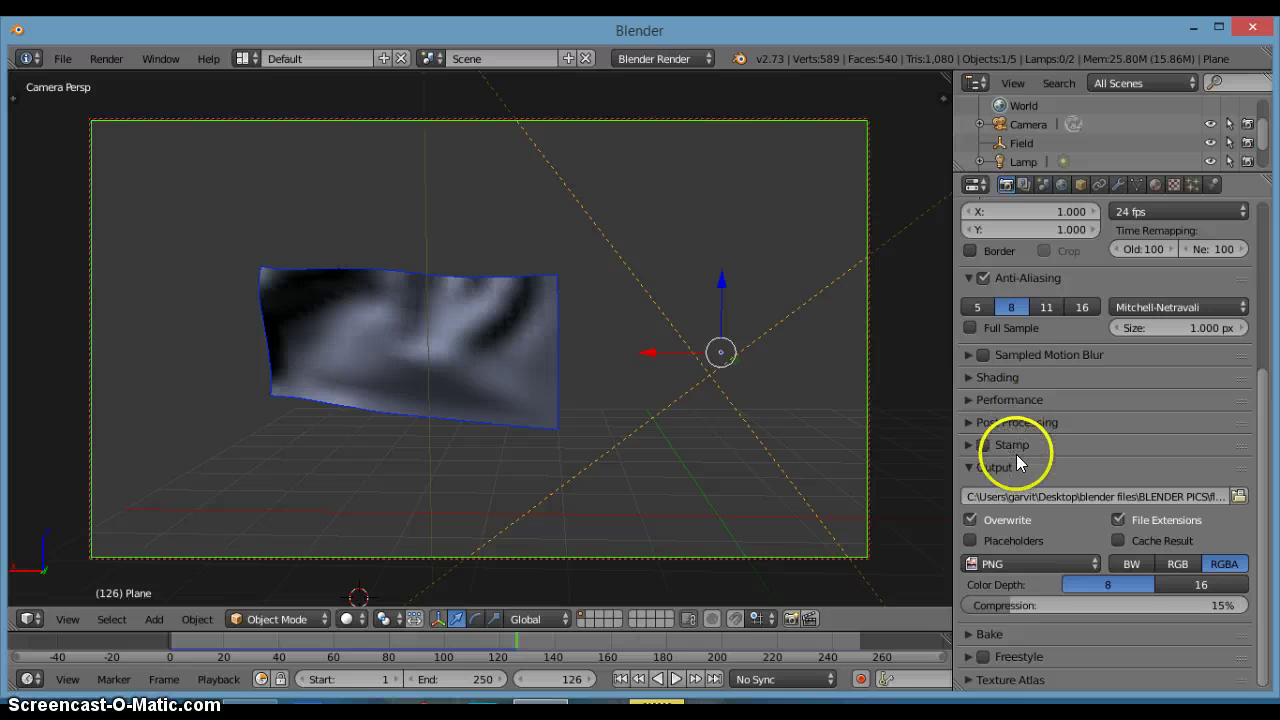
{"action": "left_click", "coordinate": [1016, 445]}
{"action": "left_click", "coordinate": [1012, 450]}
{"action": "left_click", "coordinate": [1005, 469]}
{"action": "left_click", "coordinate": [1005, 462]}
{"action": "left_click", "coordinate": [1005, 462]}
{"action": "scroll", "coordinate": [1005, 462], "scroll_direction": "up", "scroll_amount": 2}
{"action": "scroll", "coordinate": [1005, 462], "scroll_direction": "up", "scroll_amount": 3}
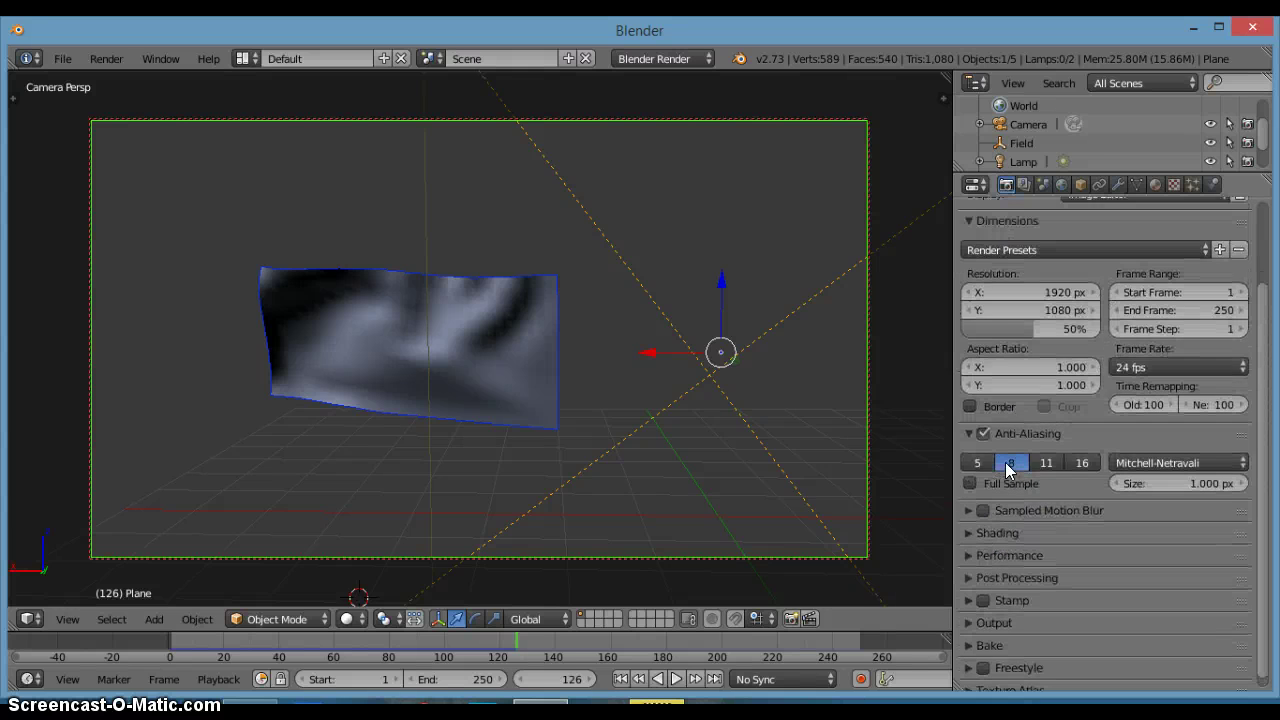
{"action": "left_click", "coordinate": [1040, 509]}
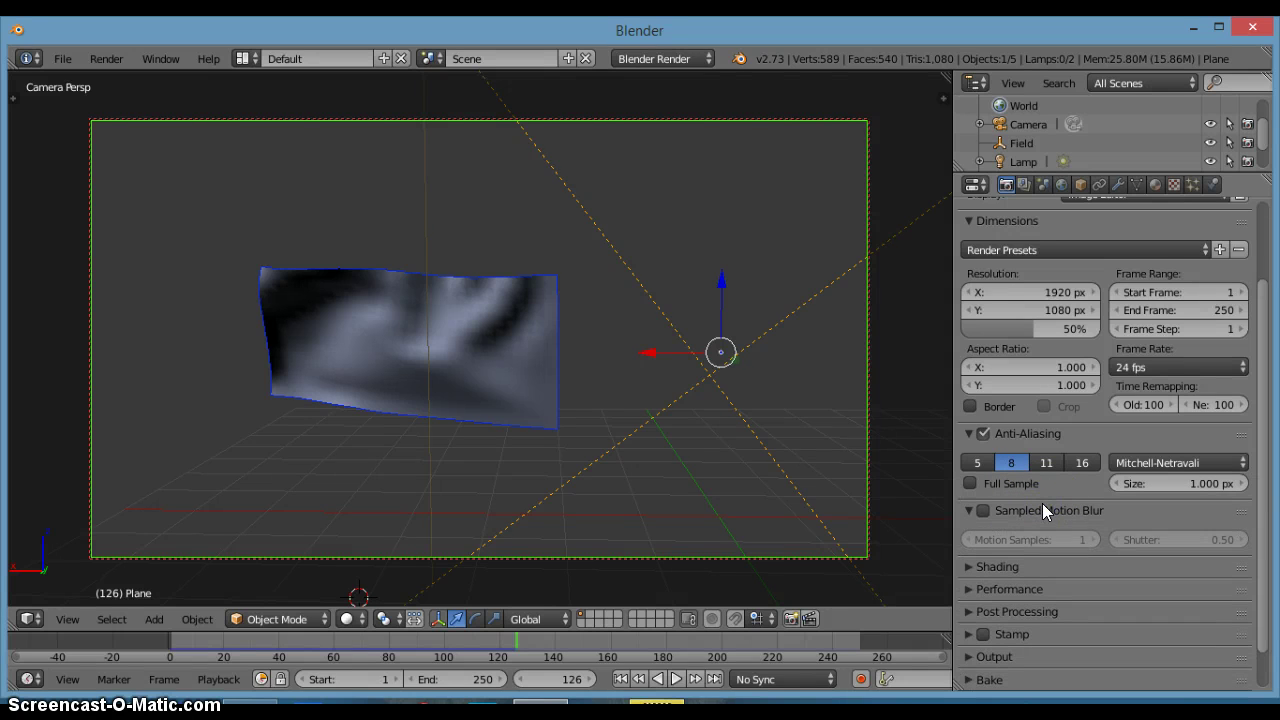
{"action": "left_click", "coordinate": [1042, 503]}
{"action": "left_click", "coordinate": [1030, 530]}
{"action": "scroll", "coordinate": [1026, 525], "scroll_direction": "down", "scroll_amount": 1}
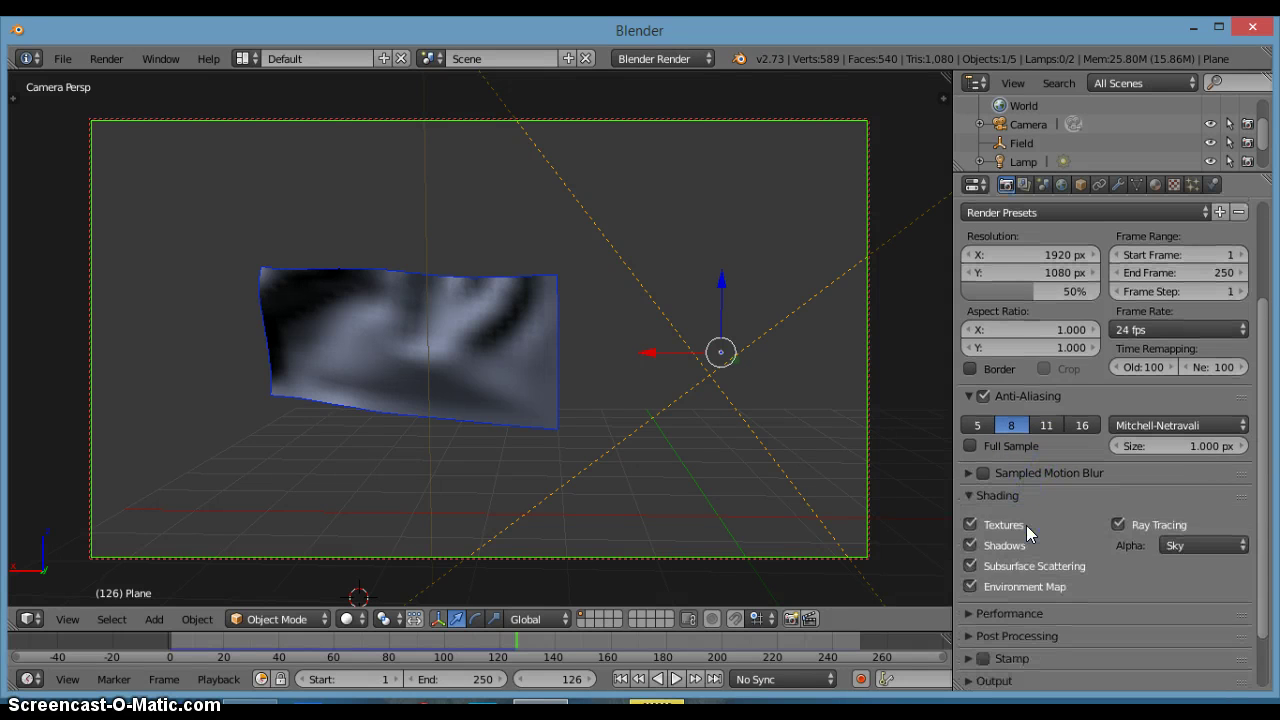
{"action": "left_click", "coordinate": [1014, 493]}
Step: Render the current frame as a still image and inspect the flag up close in the result
{"action": "scroll", "coordinate": [1097, 464], "scroll_direction": "up", "scroll_amount": 6}
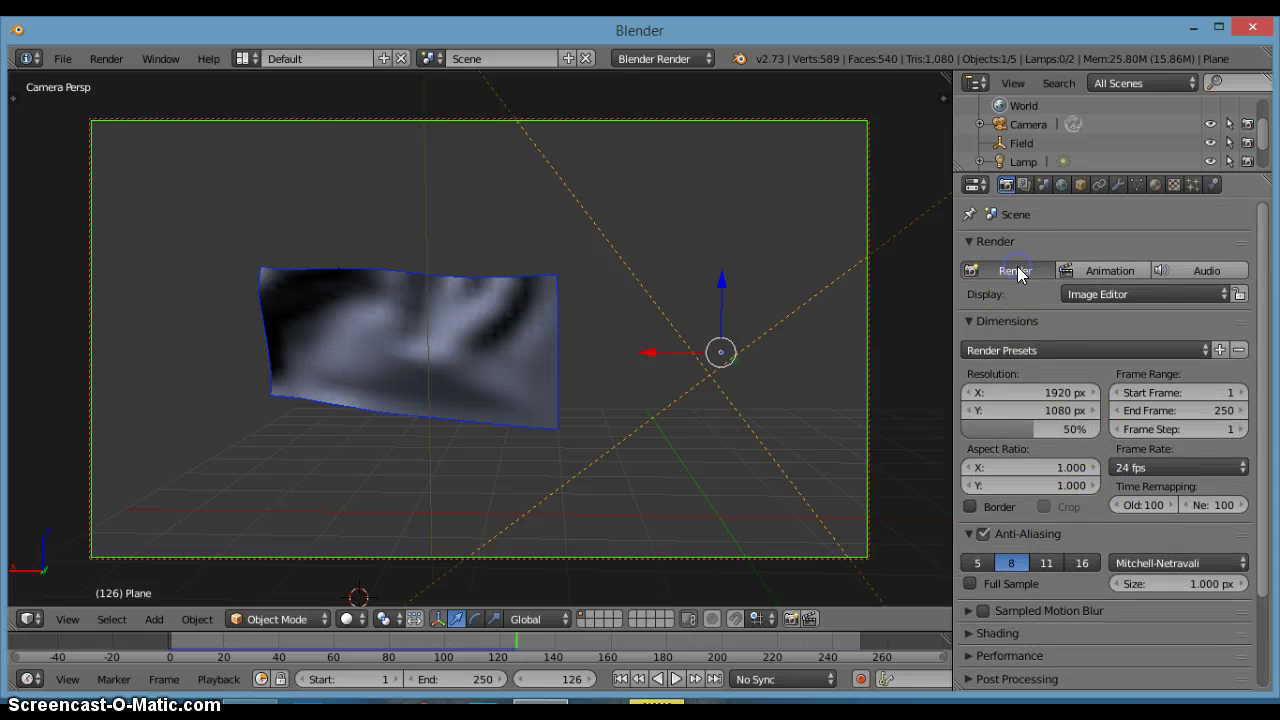
{"action": "left_click", "coordinate": [1015, 271]}
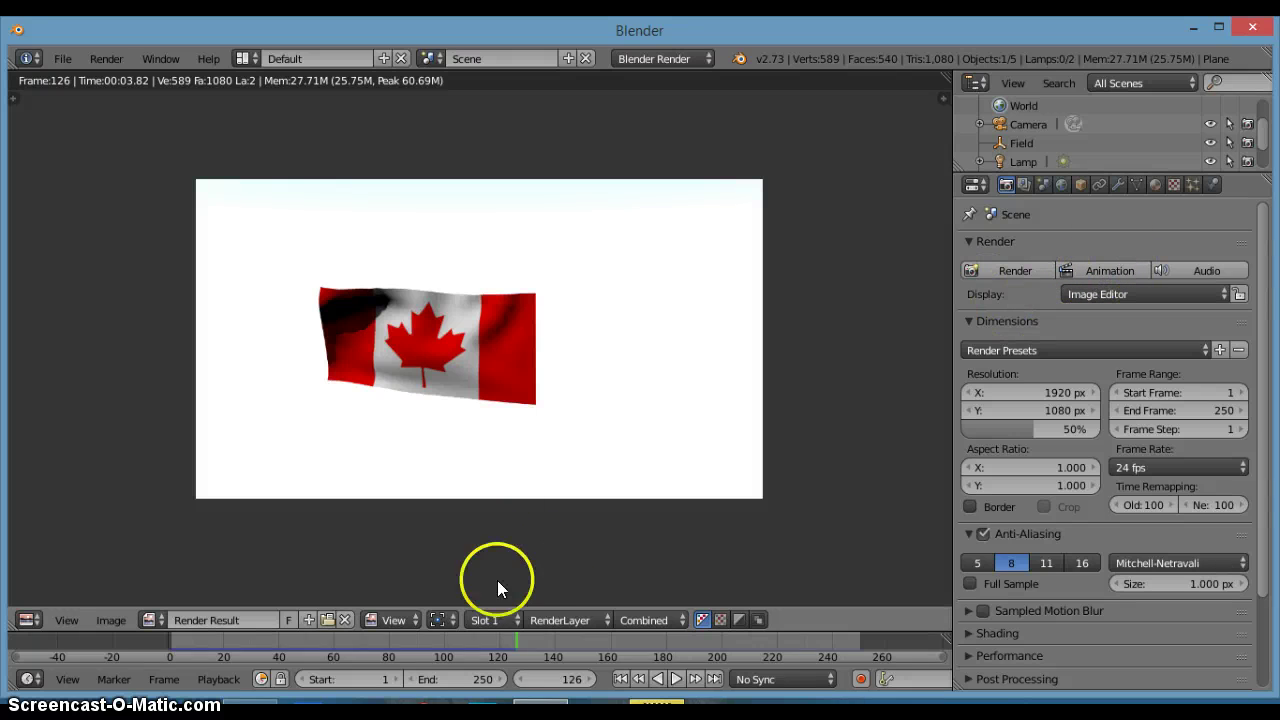
{"action": "scroll", "coordinate": [770, 405], "scroll_direction": "down", "scroll_amount": 1}
{"action": "scroll", "coordinate": [770, 405], "scroll_direction": "up", "scroll_amount": 7}
{"action": "scroll", "coordinate": [770, 405], "scroll_direction": "down", "scroll_amount": 1}
{"action": "scroll", "coordinate": [771, 405], "scroll_direction": "up", "scroll_amount": 5}
{"action": "scroll", "coordinate": [771, 405], "scroll_direction": "down", "scroll_amount": 5}
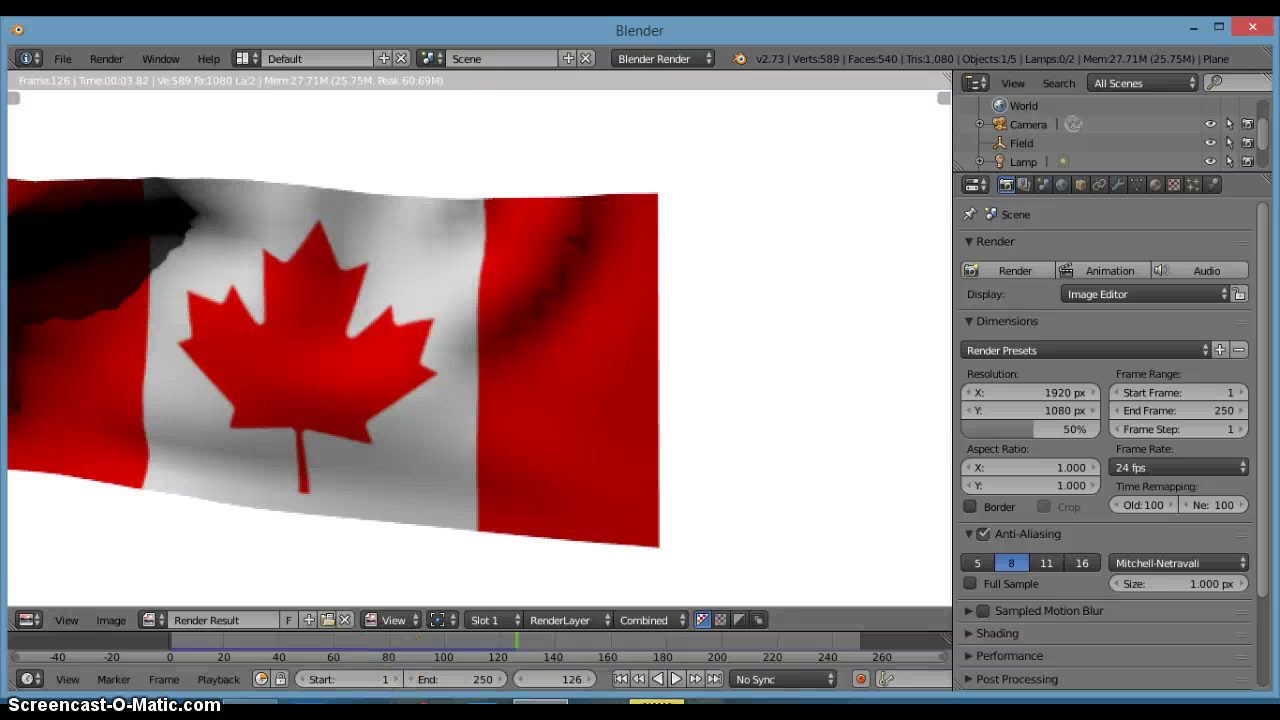